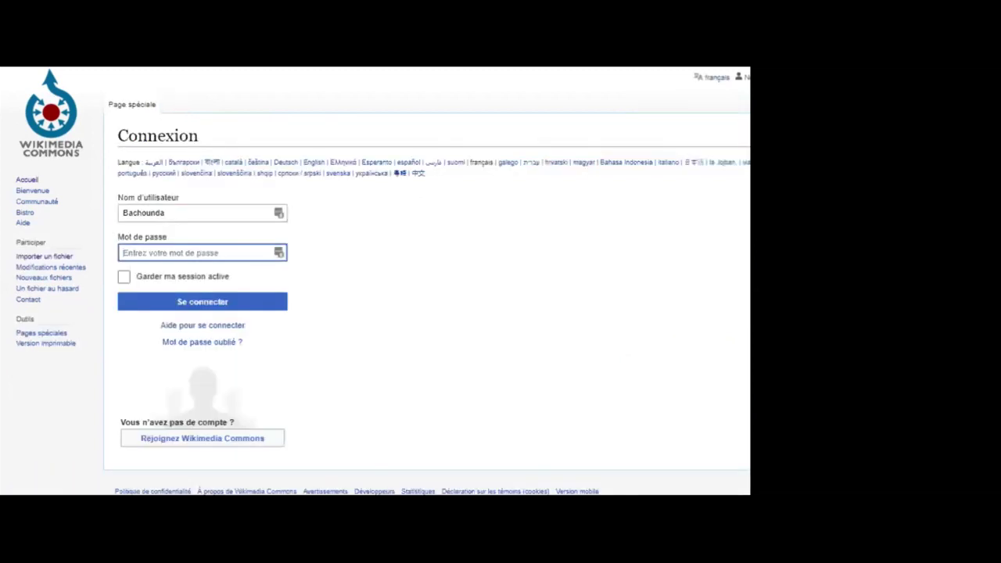
# Log in to Wikimedia Commons by entering the account password in the Mot de passe field
pyautogui.hotkey('ctrl', 'v')
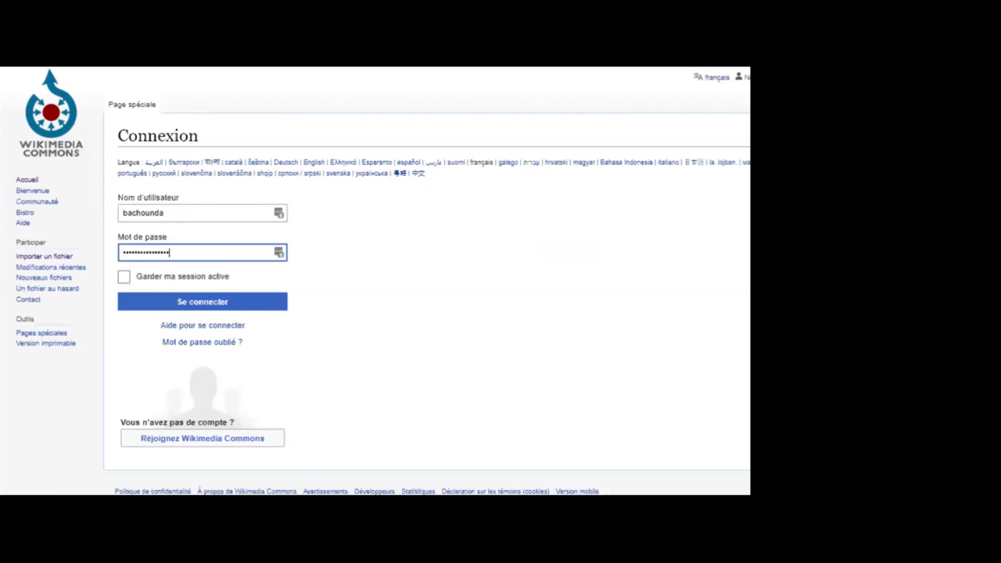
pyautogui.press('Return')
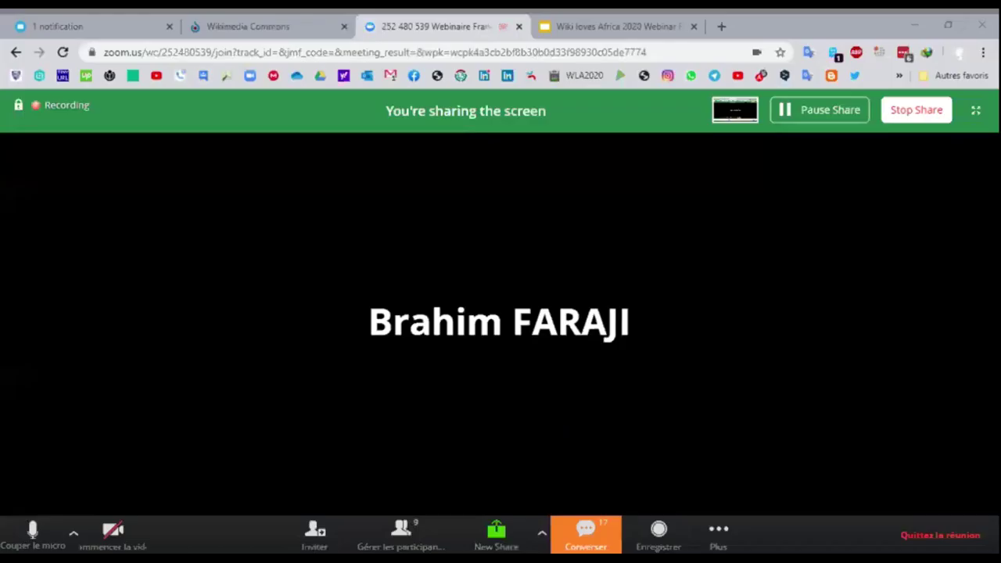
# Return to the Wikimedia Commons home page and log out of the account
pyautogui.click(576, 28)
pyautogui.click(441, 26)
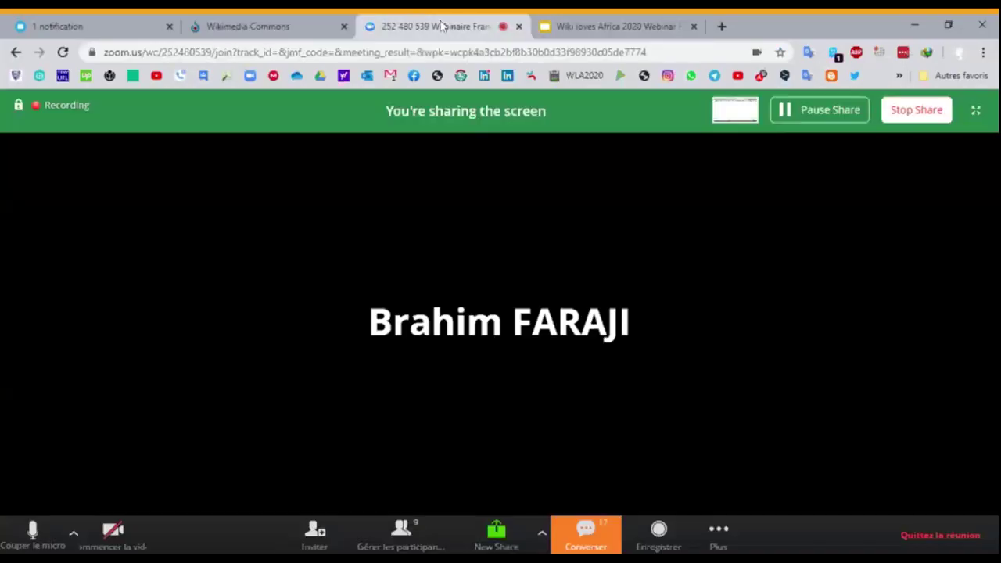
pyautogui.click(591, 27)
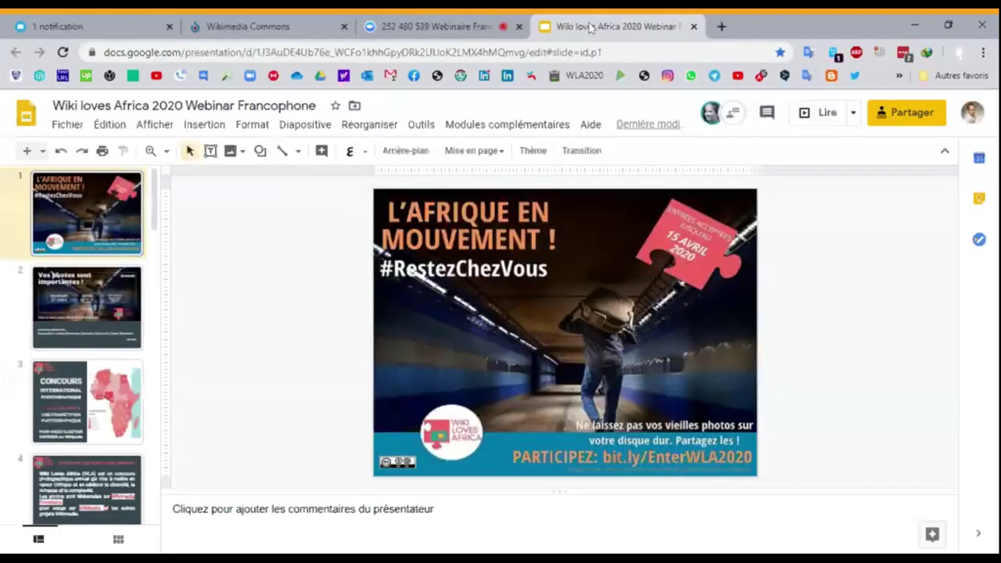
pyautogui.click(434, 26)
pyautogui.click(254, 27)
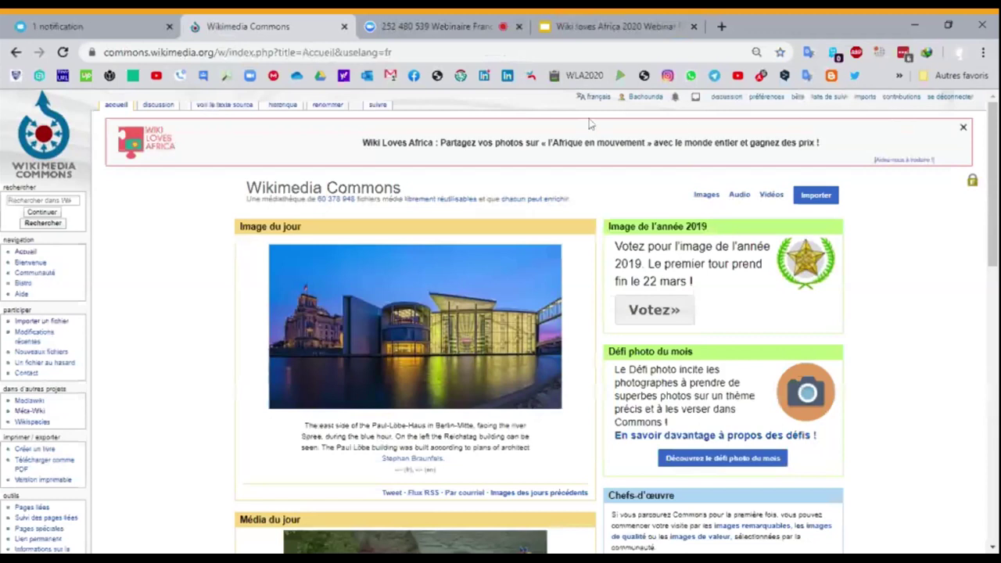
pyautogui.click(952, 99)
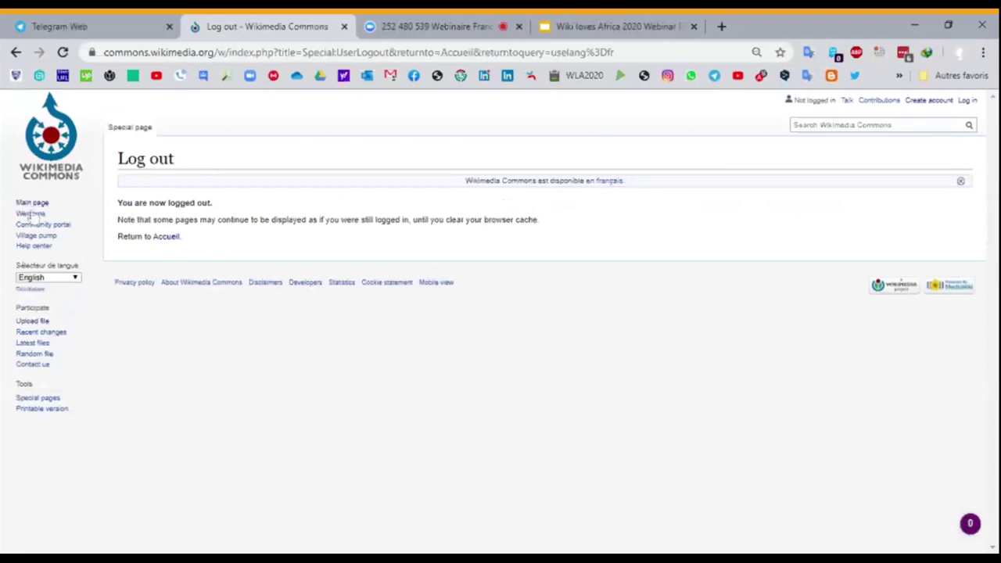
# Open the Commons main page, switch the interface language to français and load the French home page
pyautogui.click(31, 203)
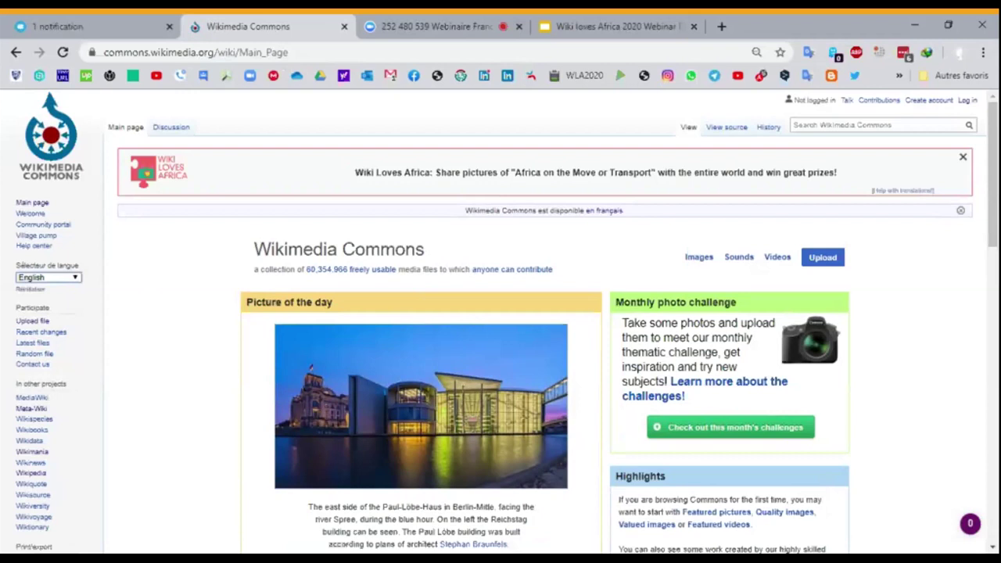
pyautogui.press('f')
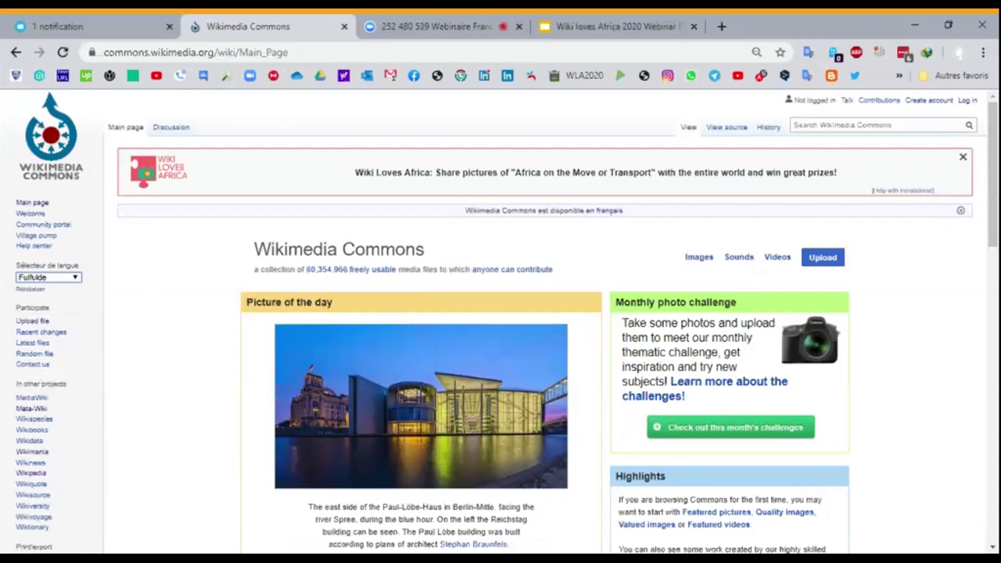
pyautogui.press('f')
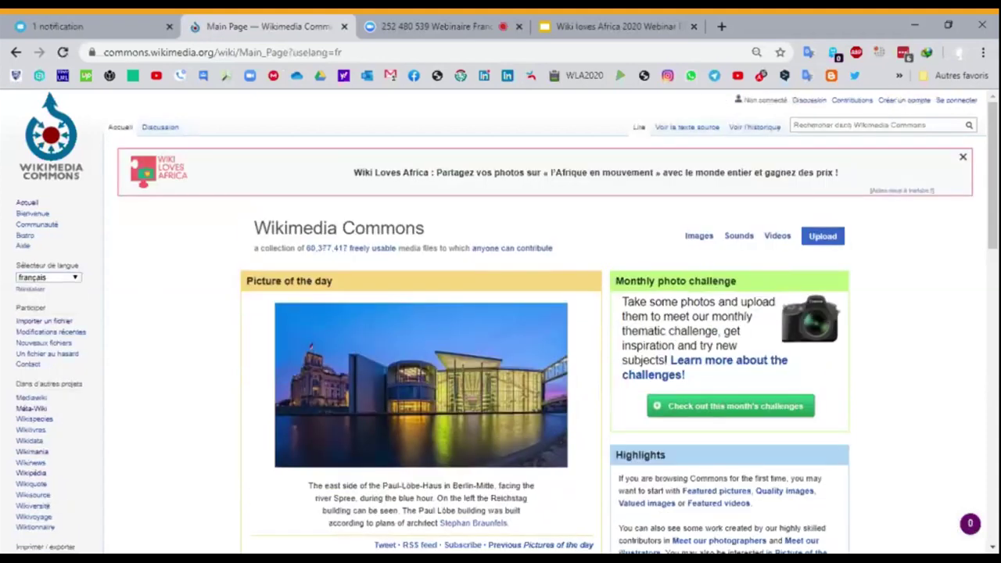
pyautogui.click(27, 204)
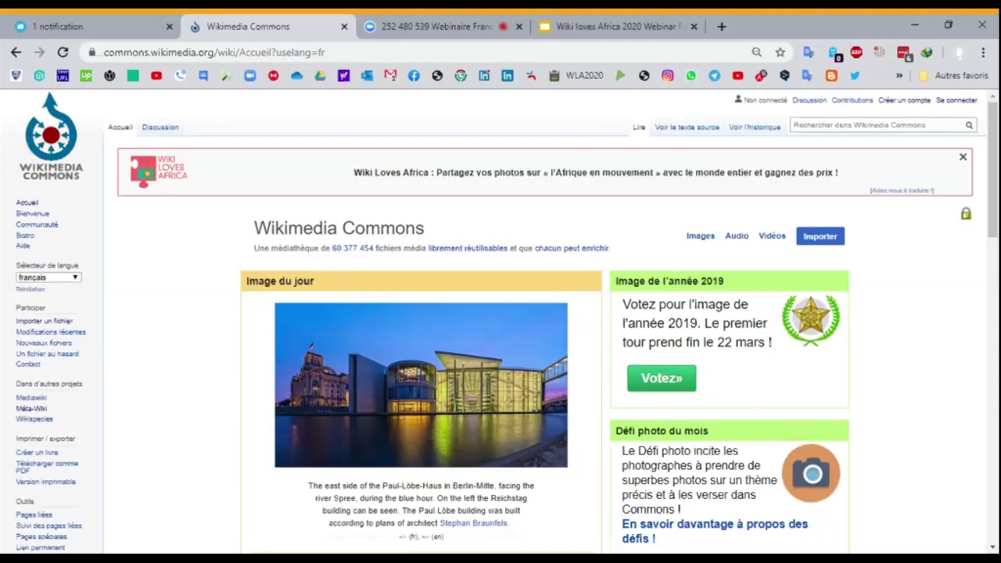
# Open the account creation form, try a different username by adding kjjh to the existing one, and review the remaining fields
pyautogui.click(906, 103)
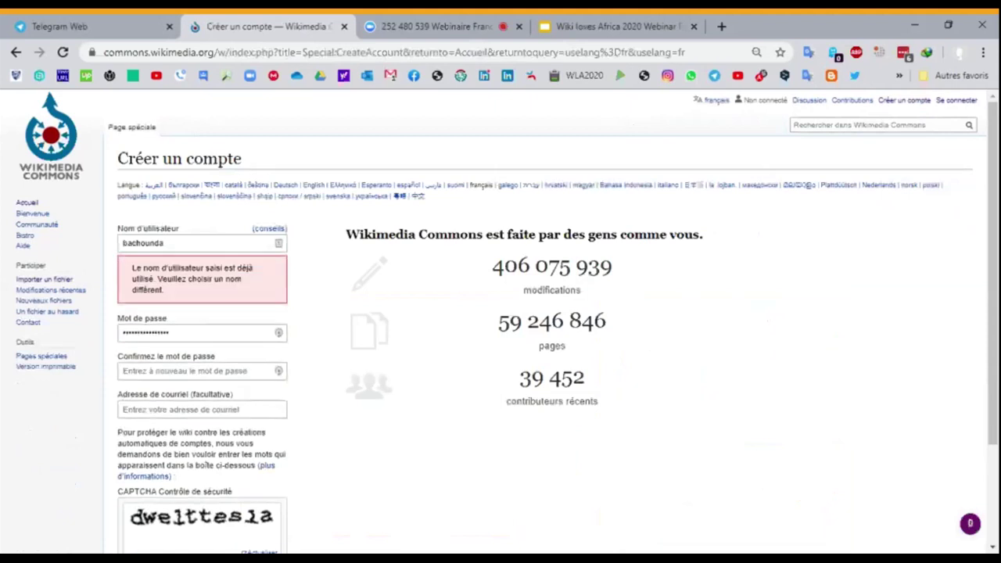
pyautogui.click(197, 243)
pyautogui.hotkey('ctrl', 'a')
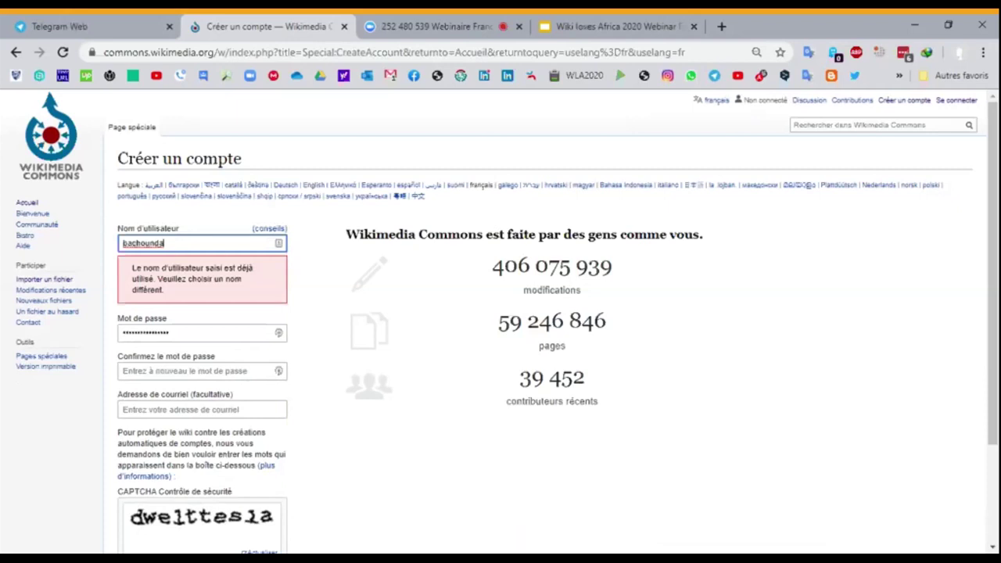
pyautogui.write('kjjh')
pyautogui.hotkey('ctrl', 'a')
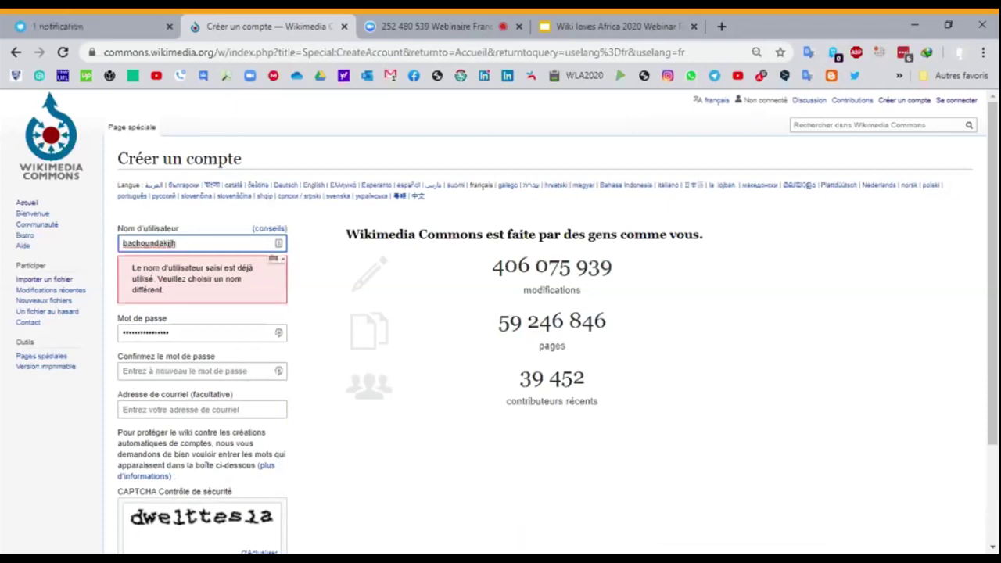
pyautogui.press('Tab')
pyautogui.press('Tab')
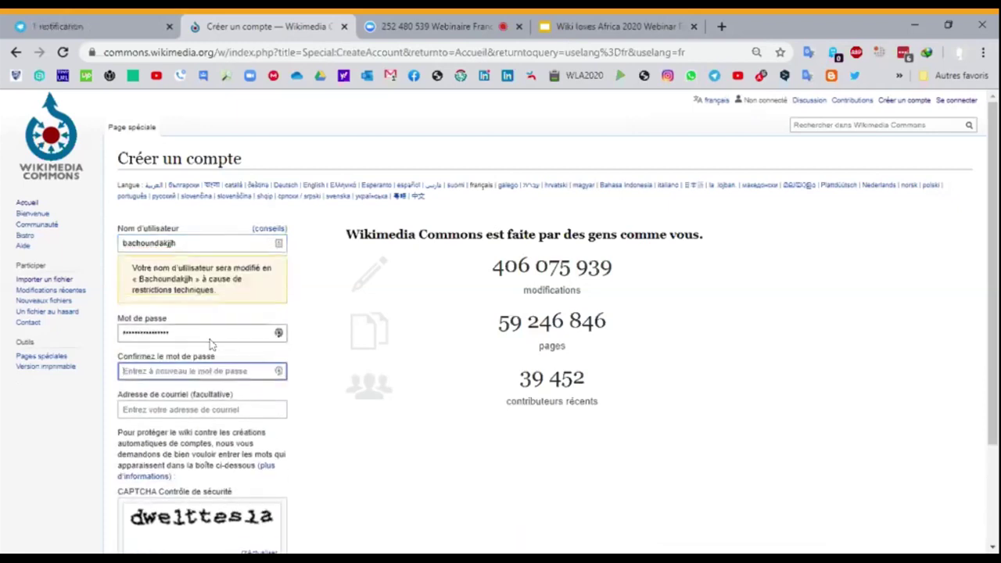
pyautogui.hotkey('shift', 'Tab')
pyautogui.hotkey('shift', 'Tab')
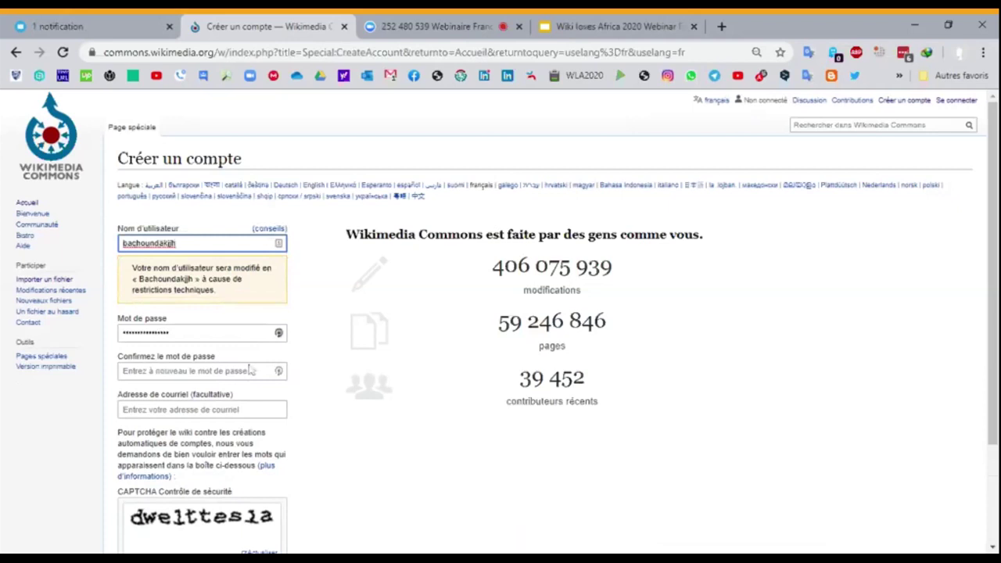
pyautogui.scroll(-3, 361, 385)
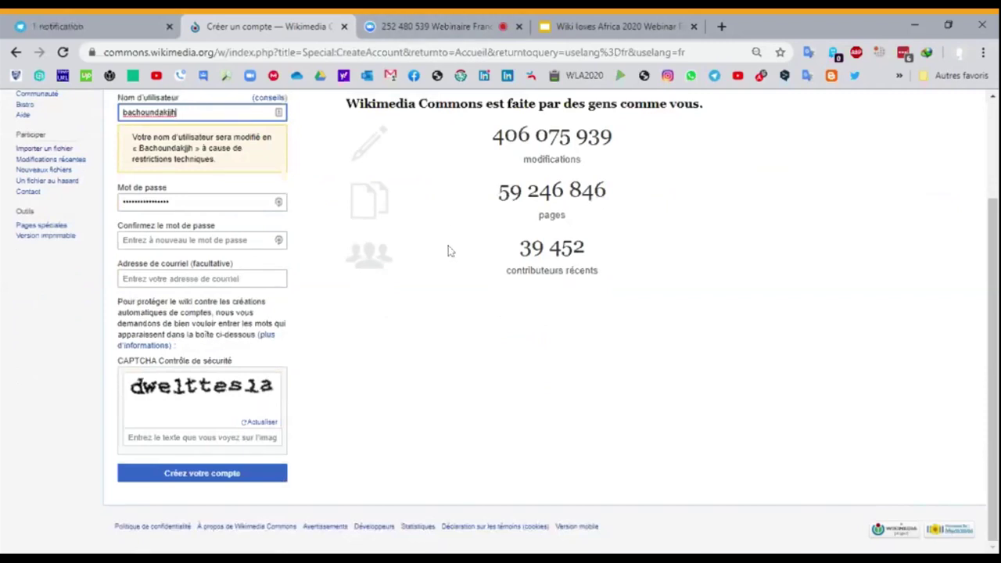
pyautogui.scroll(2, 448, 250)
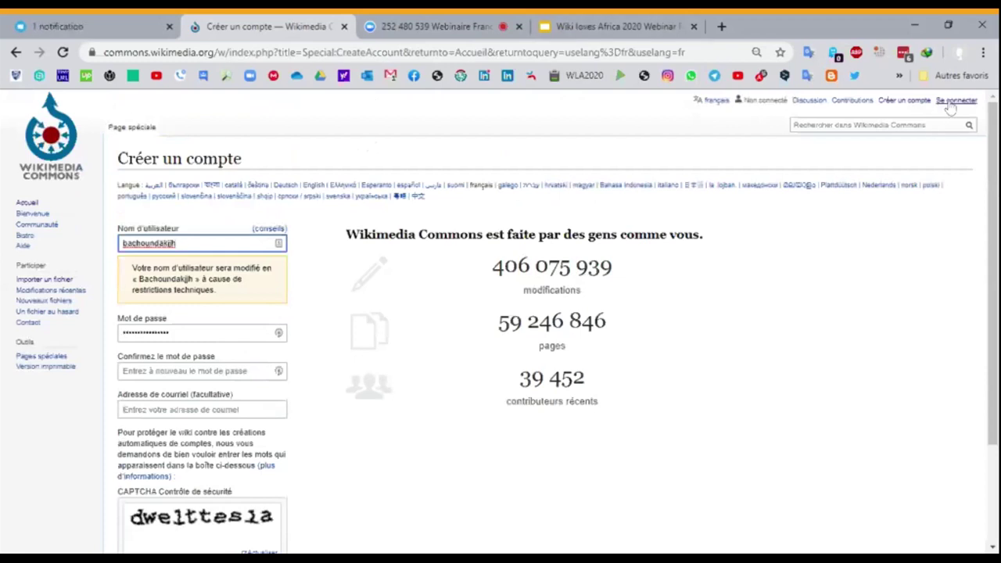
# Open the login form and log in with the account username and password
pyautogui.click(951, 103)
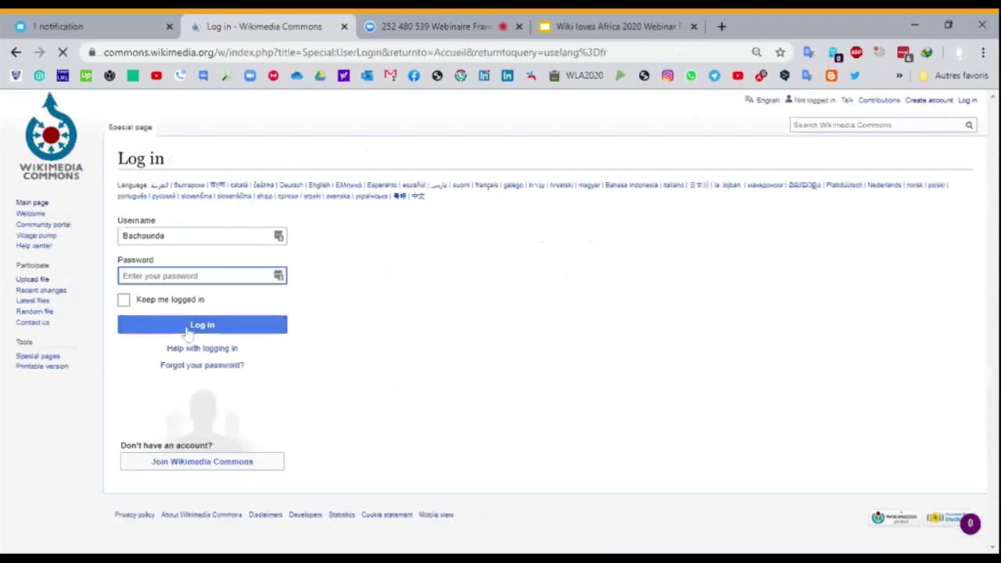
pyautogui.click(188, 330)
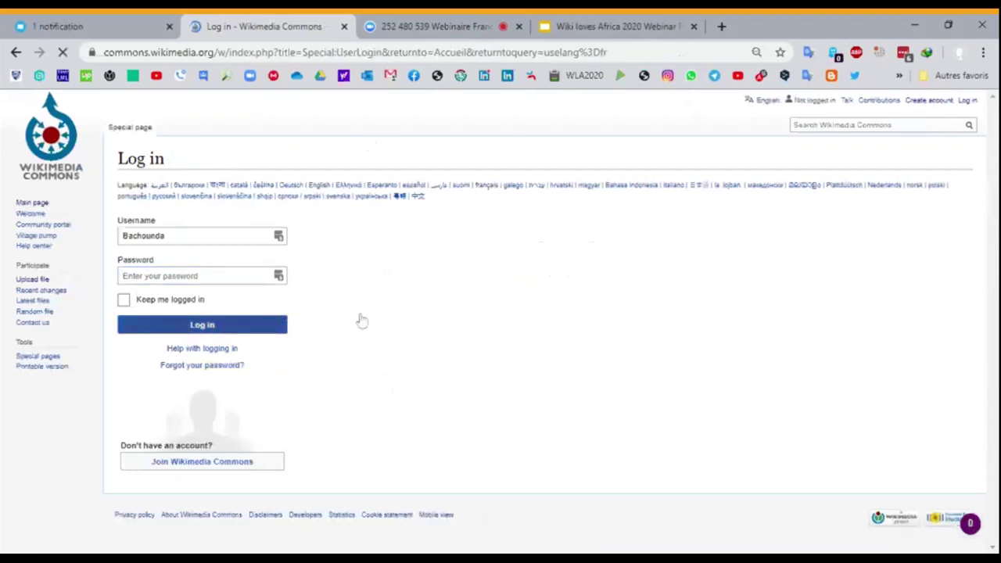
pyautogui.click(210, 328)
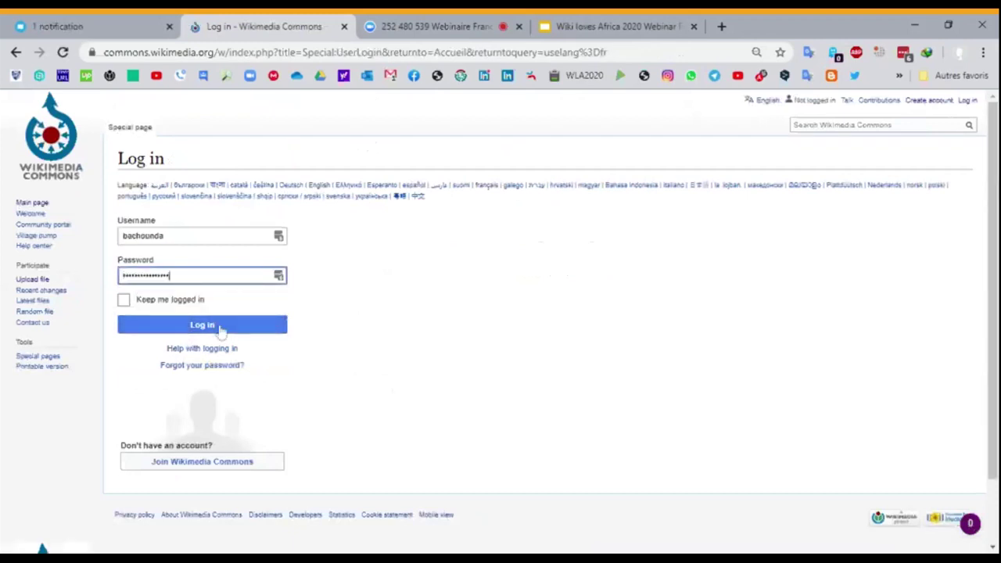
pyautogui.click(222, 332)
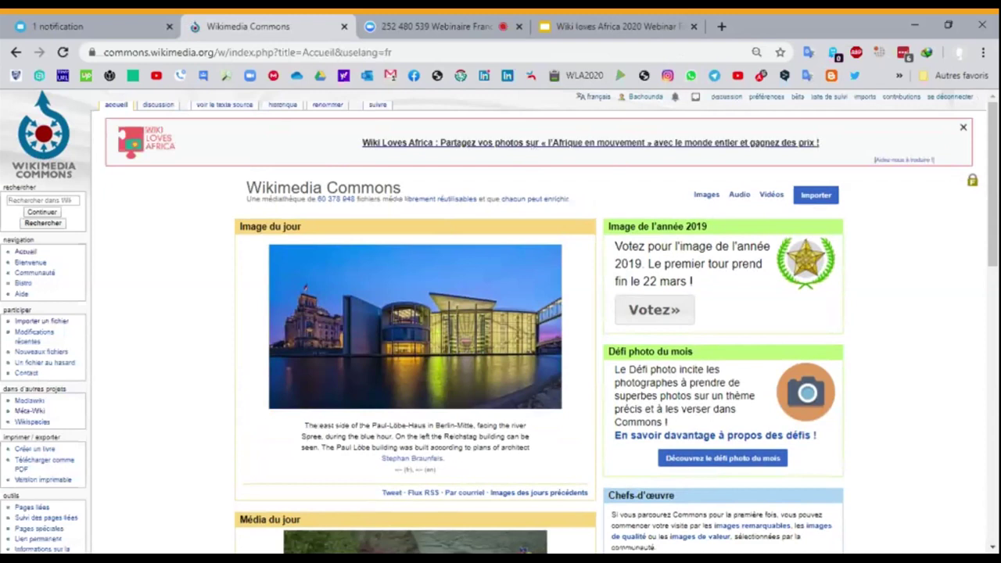
# Open the French Wiki Loves Africa 2020 contest page and read its description, theme and requested contributions
pyautogui.click(532, 149)
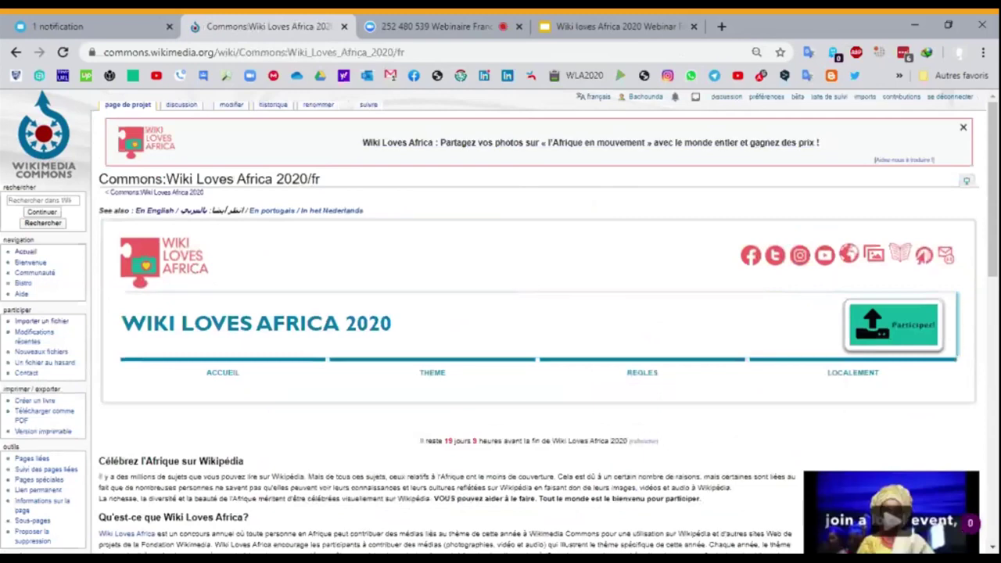
pyautogui.scroll(-4, 519, 291)
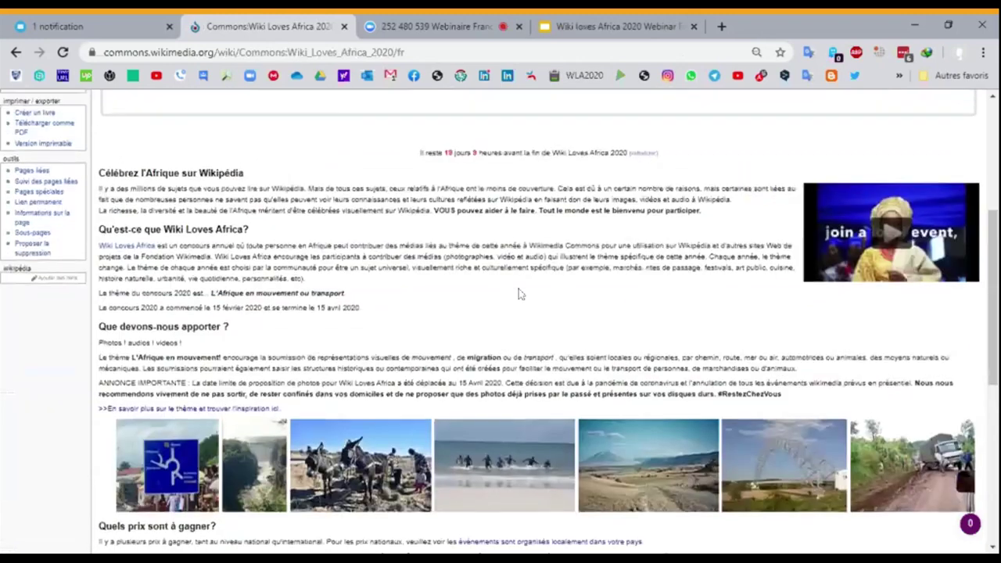
pyautogui.scroll(2, 519, 293)
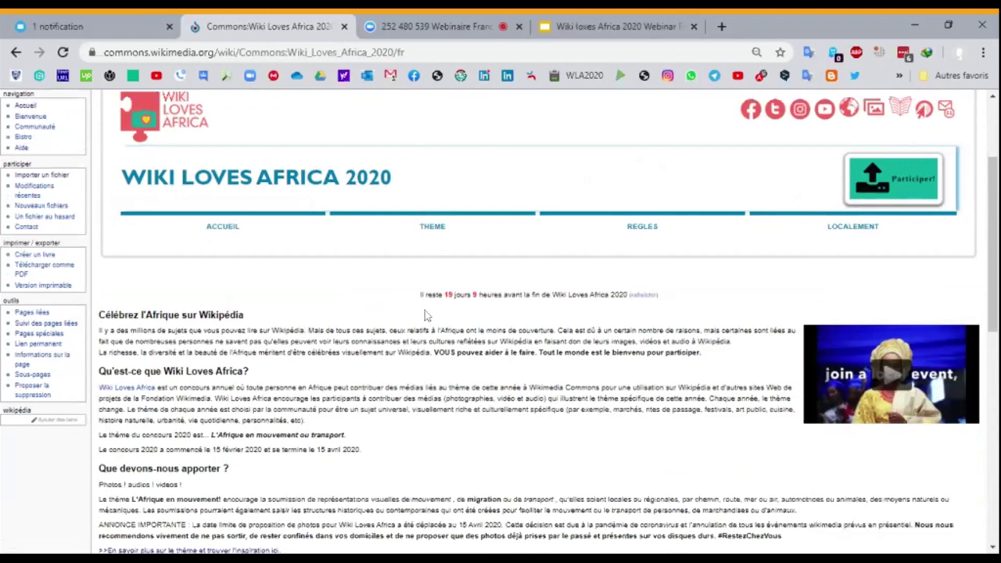
pyautogui.scroll(-2, 426, 314)
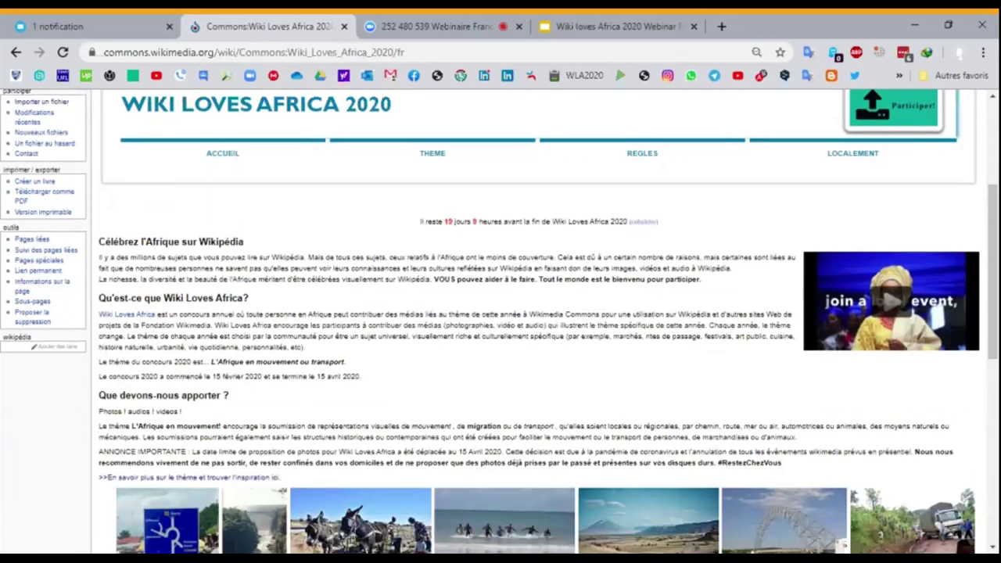
pyautogui.scroll(-4, 500, 321)
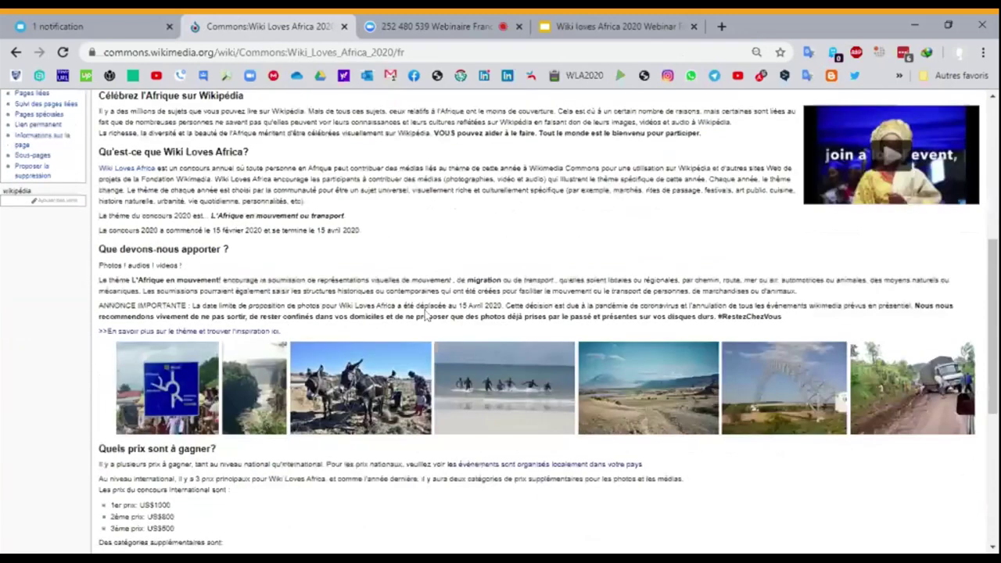
pyautogui.scroll(2, 501, 321)
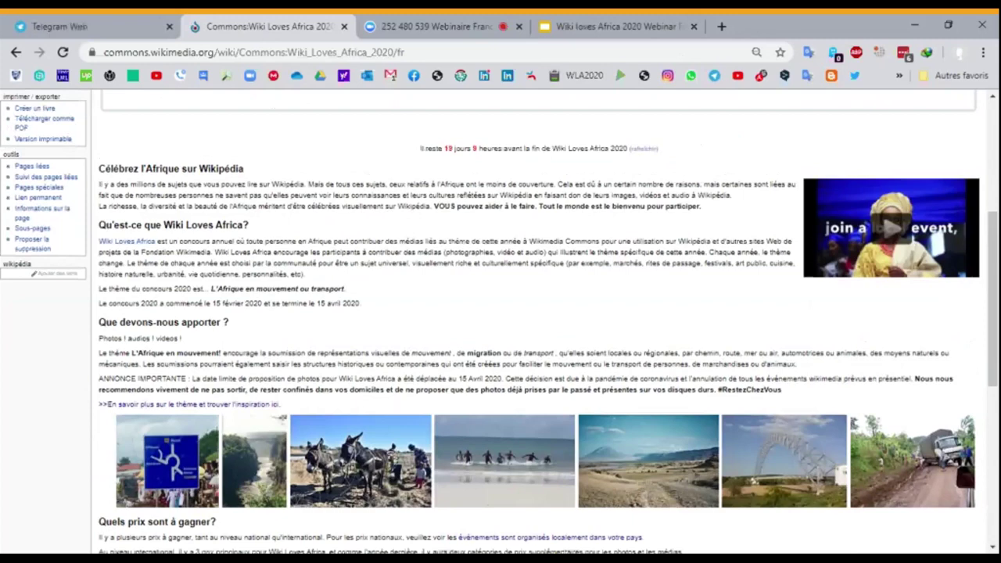
pyautogui.scroll(-1, 381, 382)
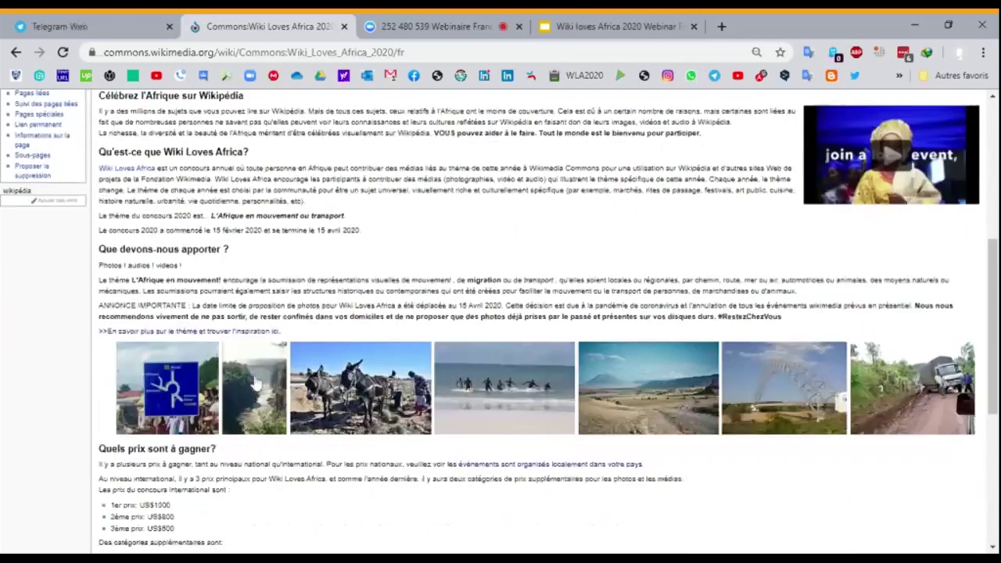
# Examine the contest's prize section, highlighting its text, and the supporting organisations listed below it
pyautogui.scroll(-1, 258, 384)
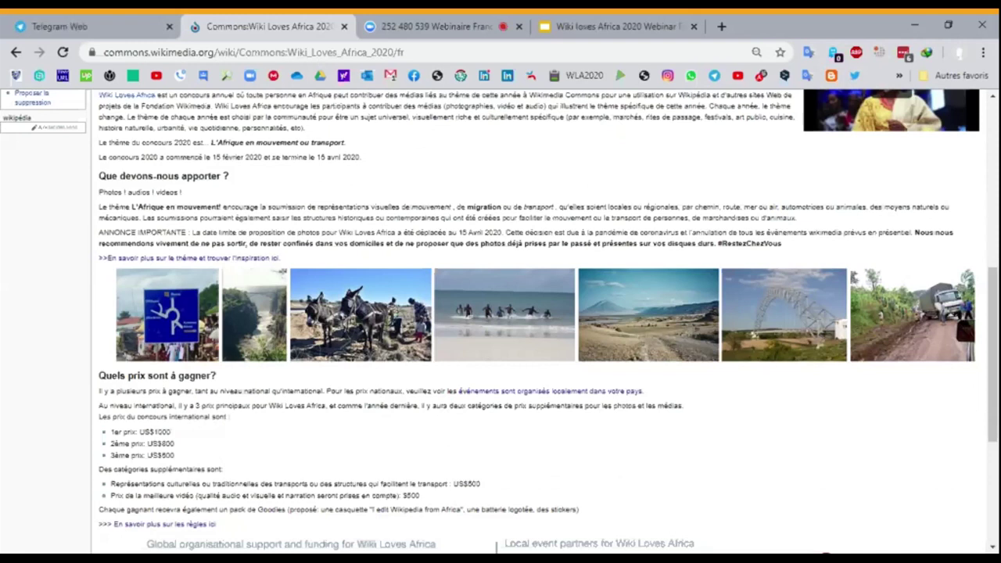
pyautogui.moveTo(105, 379); pyautogui.dragTo(335, 470)
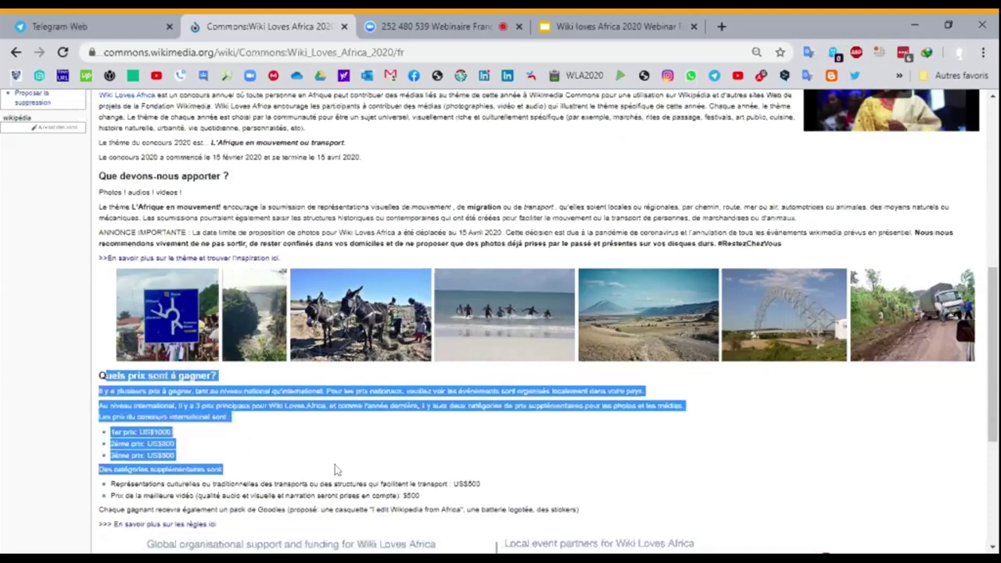
pyautogui.scroll(-2, 335, 470)
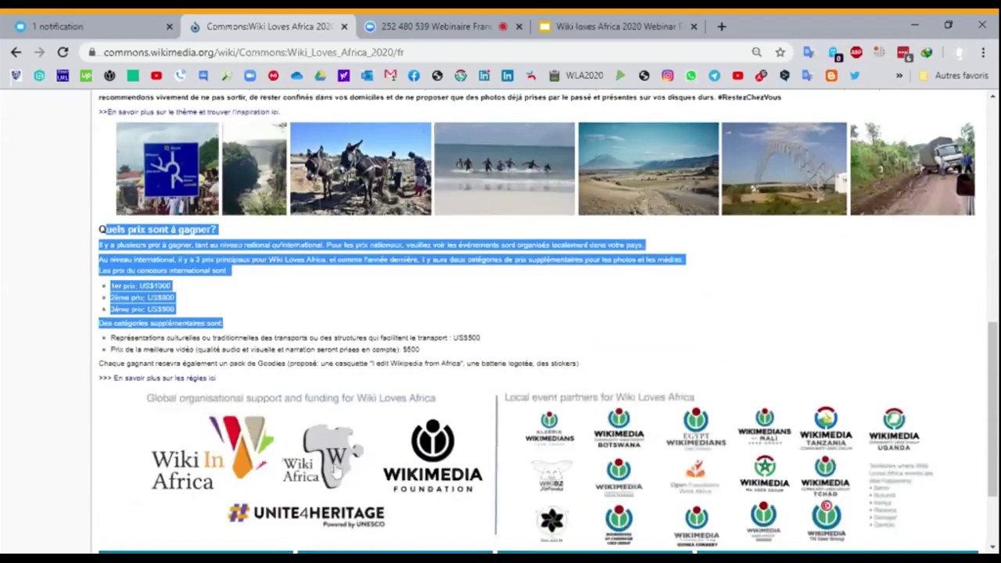
pyautogui.scroll(-2, 335, 469)
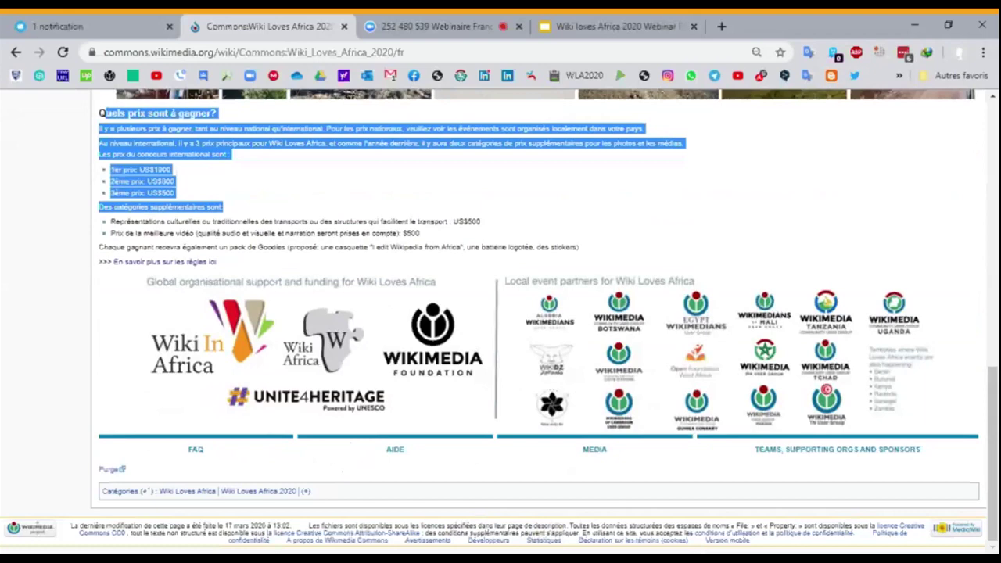
# Start participating in Wiki Loves Africa 2020 by opening the contest's upload wizard
pyautogui.scroll(10, 450, 321)
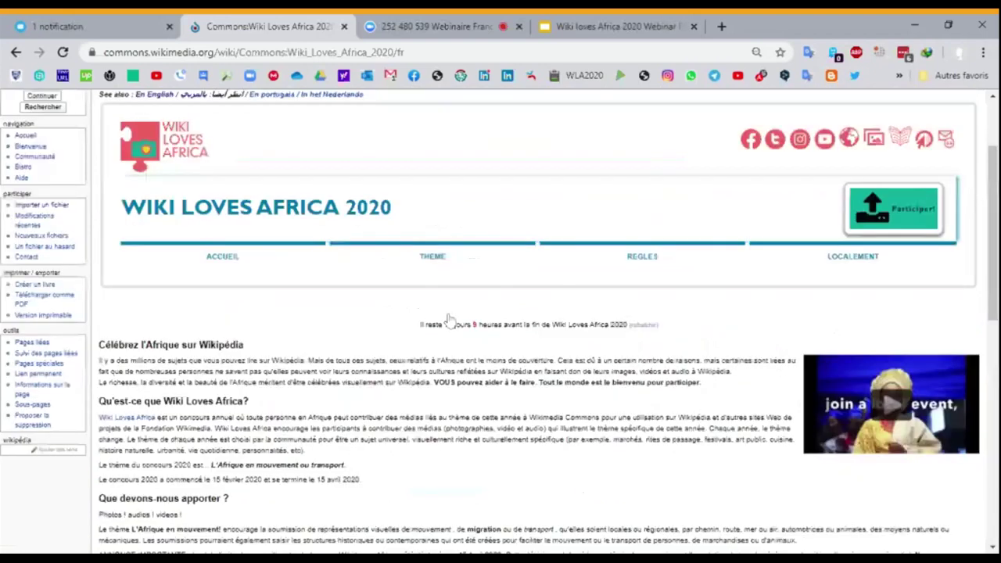
pyautogui.scroll(3, 450, 321)
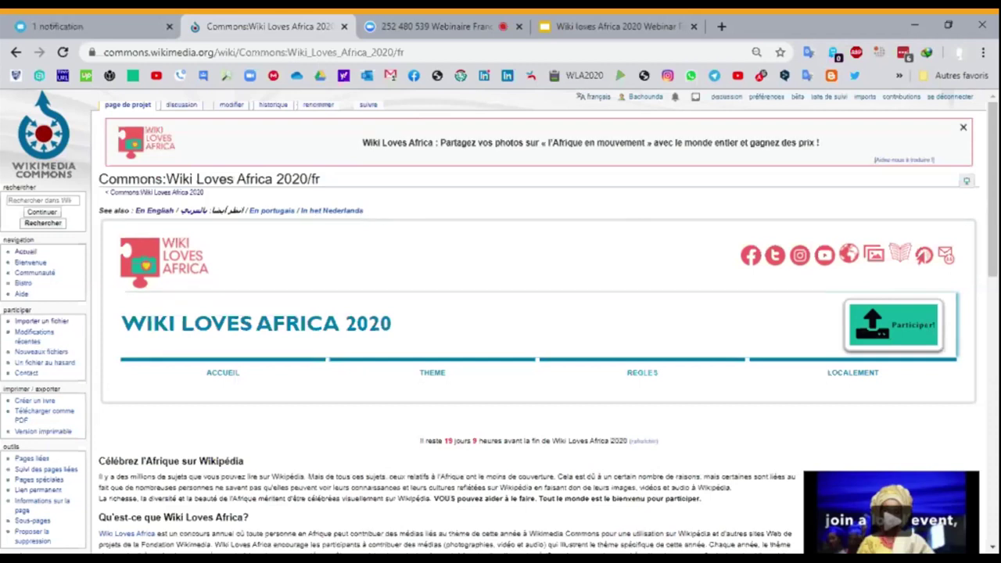
pyautogui.click(905, 336)
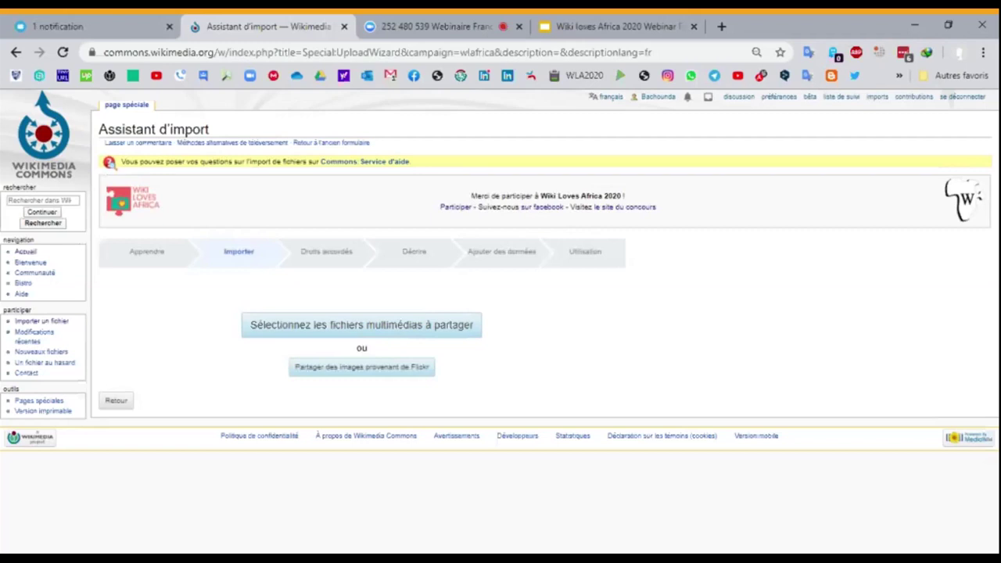
# Upload the photos 20170508_181119.jpg and 20170508_181252.jpg from the computer and remove P7290764.JPG from the batch
pyautogui.click(395, 334)
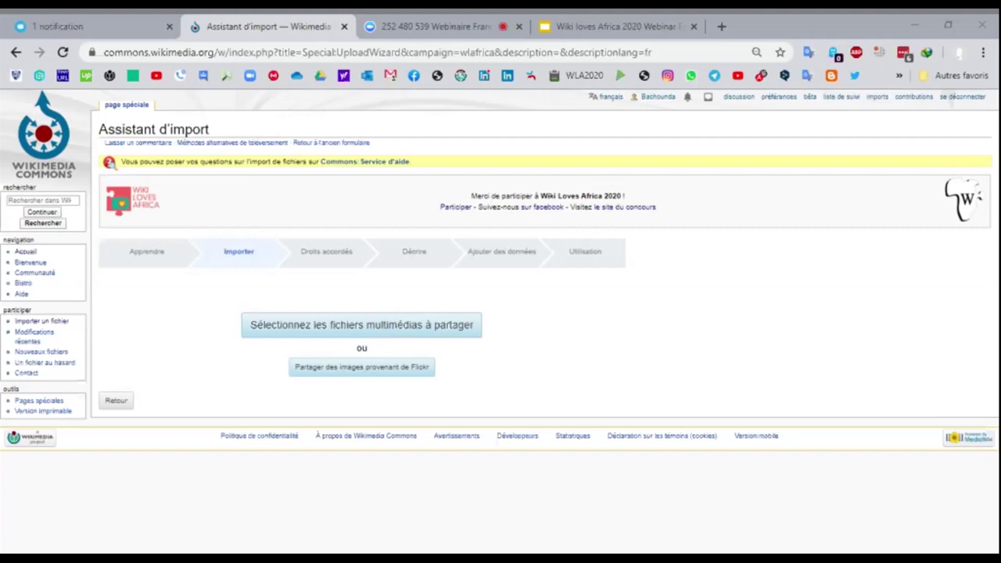
pyautogui.press('Return')
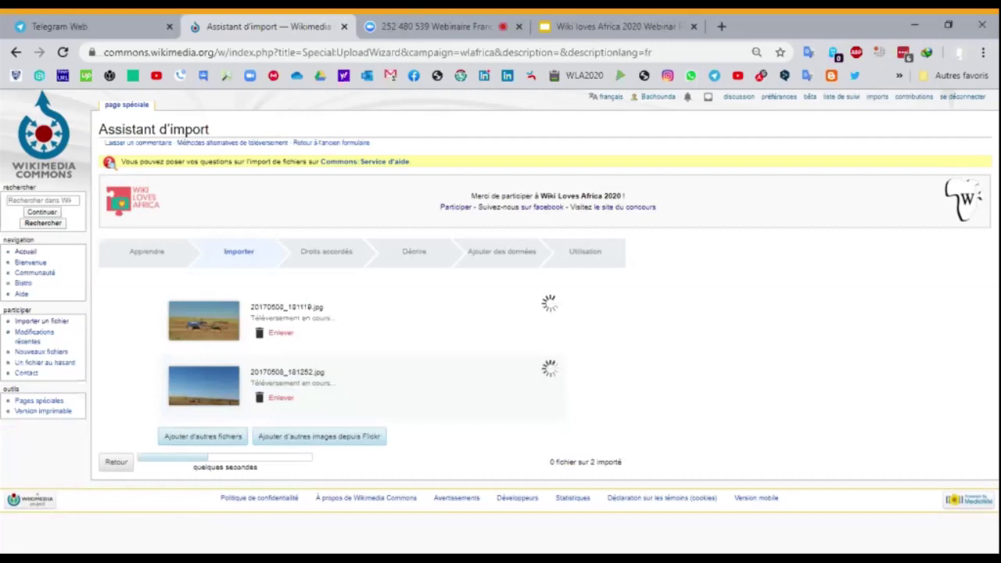
pyautogui.scroll(-1, 656, 358)
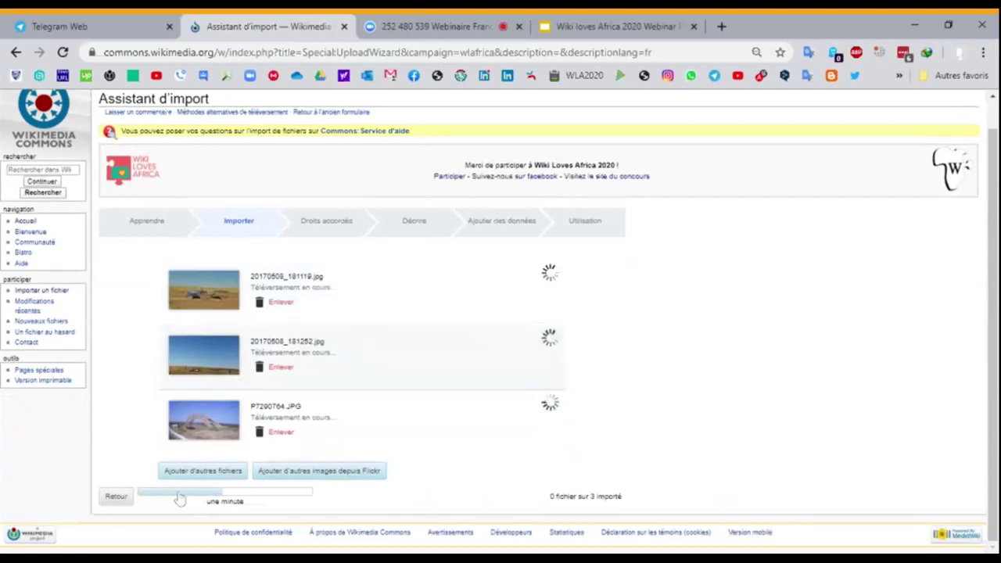
pyautogui.click(283, 435)
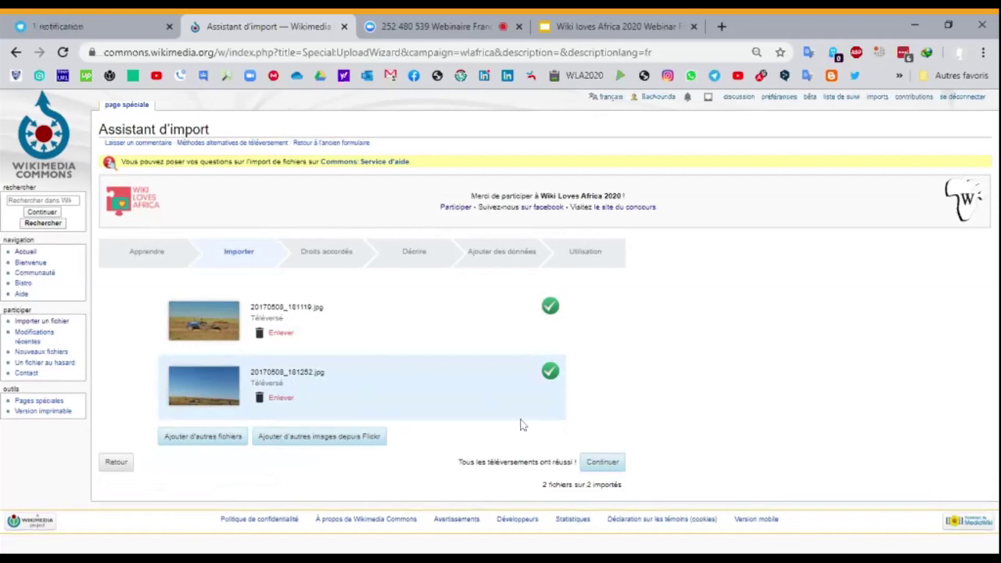
# Accept releasing the photos as own work under Creative Commons Attribution-ShareAlike 4.0 and look over the description form for both images
pyautogui.click(603, 463)
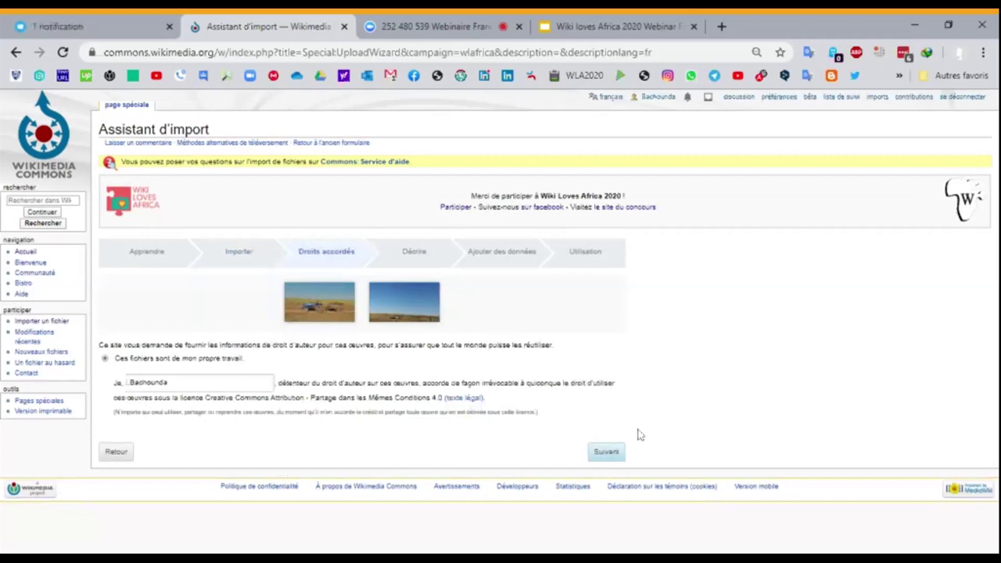
pyautogui.click(616, 460)
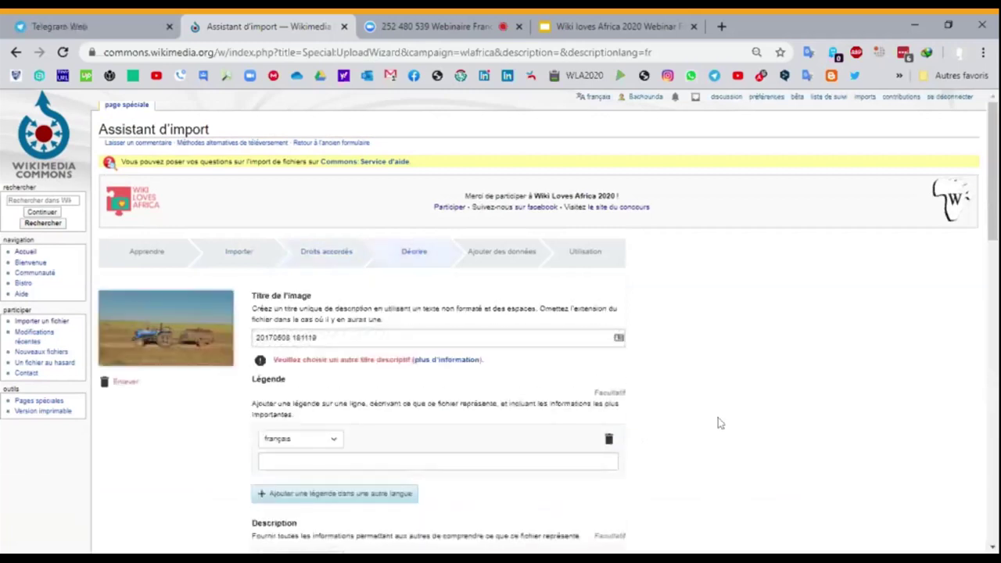
pyautogui.scroll(-3, 721, 423)
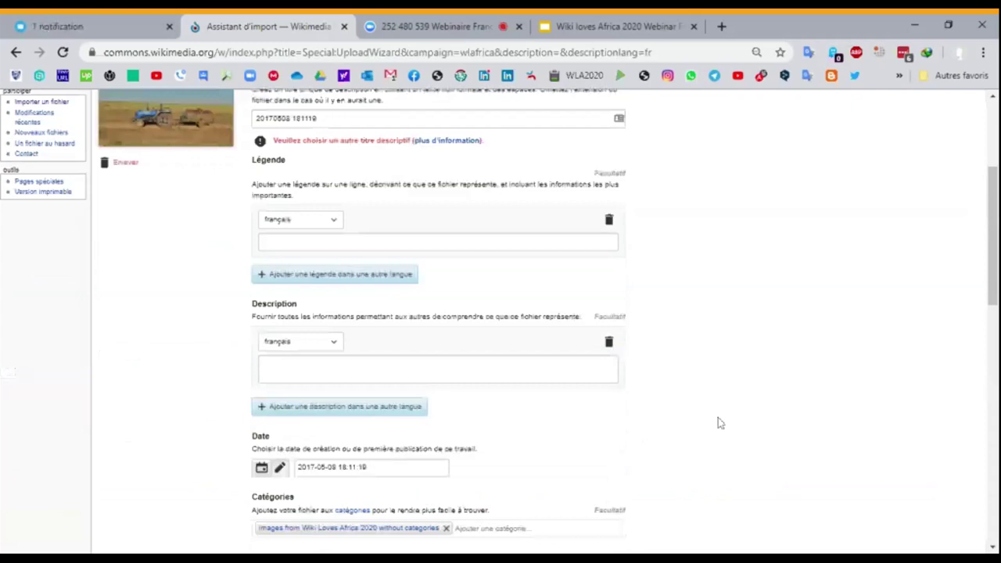
pyautogui.scroll(-10, 720, 424)
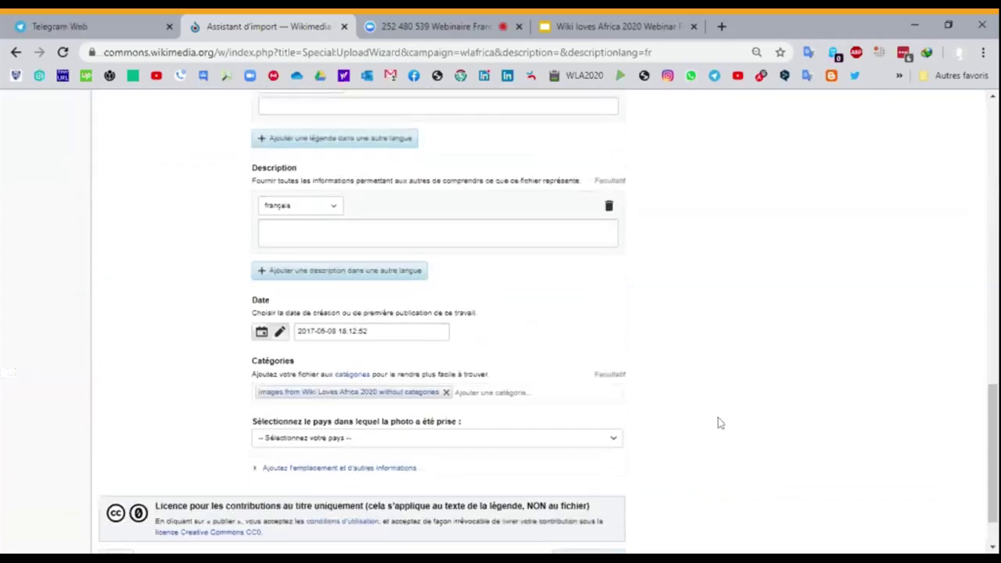
pyautogui.scroll(-2, 721, 424)
pyautogui.scroll(6, 720, 424)
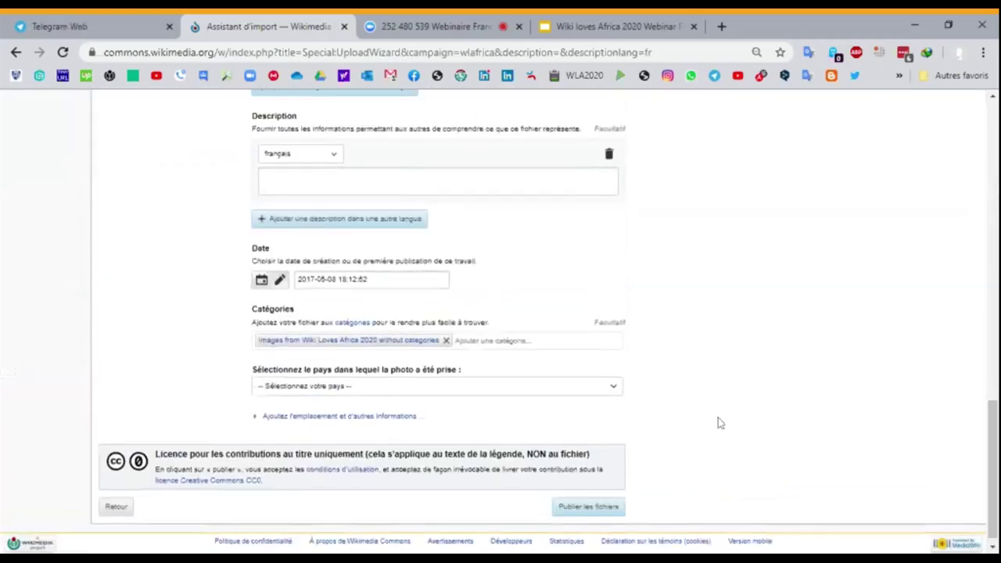
pyautogui.scroll(5, 721, 423)
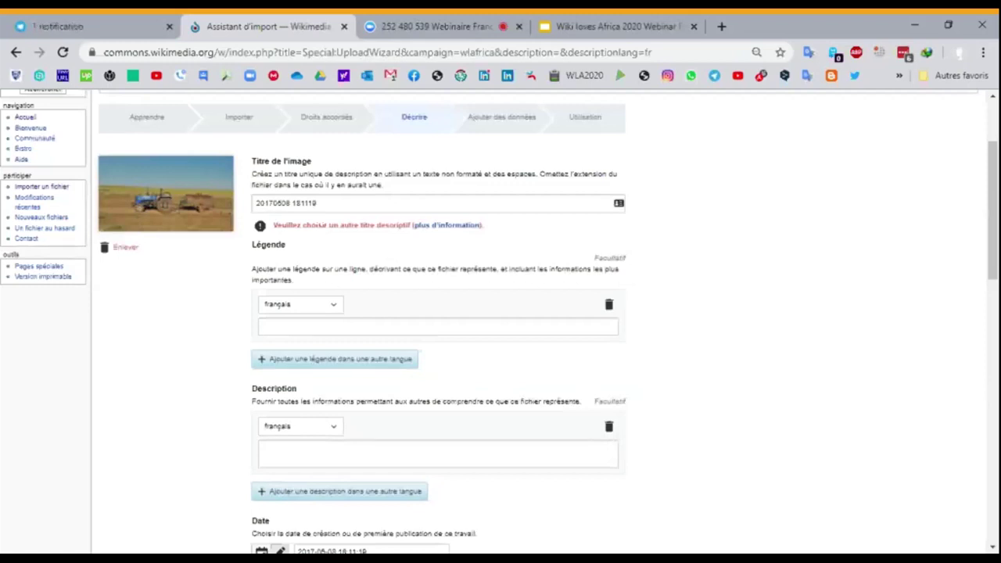
# Replace the first photo's title with "Tracteur en Algérie"
pyautogui.press('Tab')
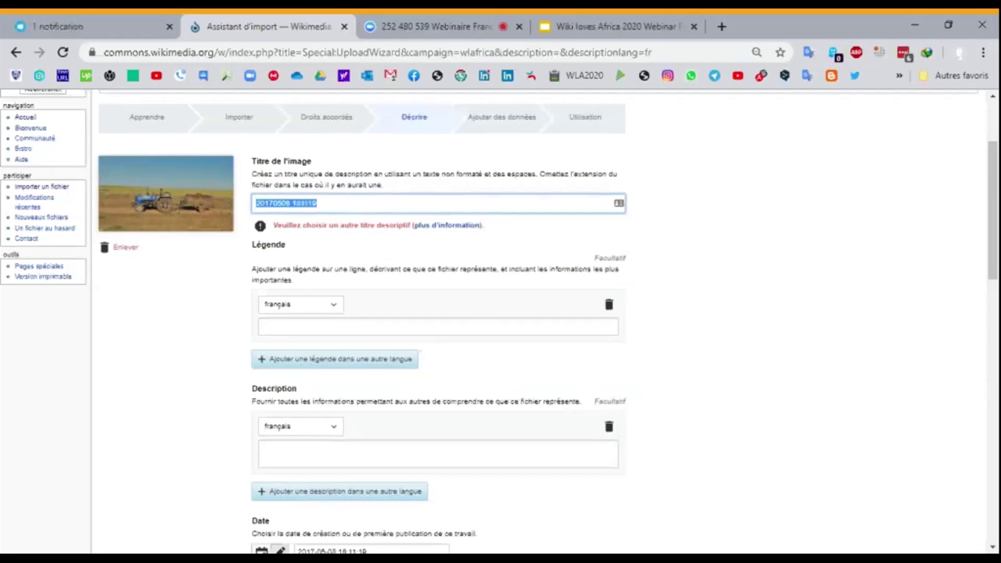
pyautogui.write('Tracteur')
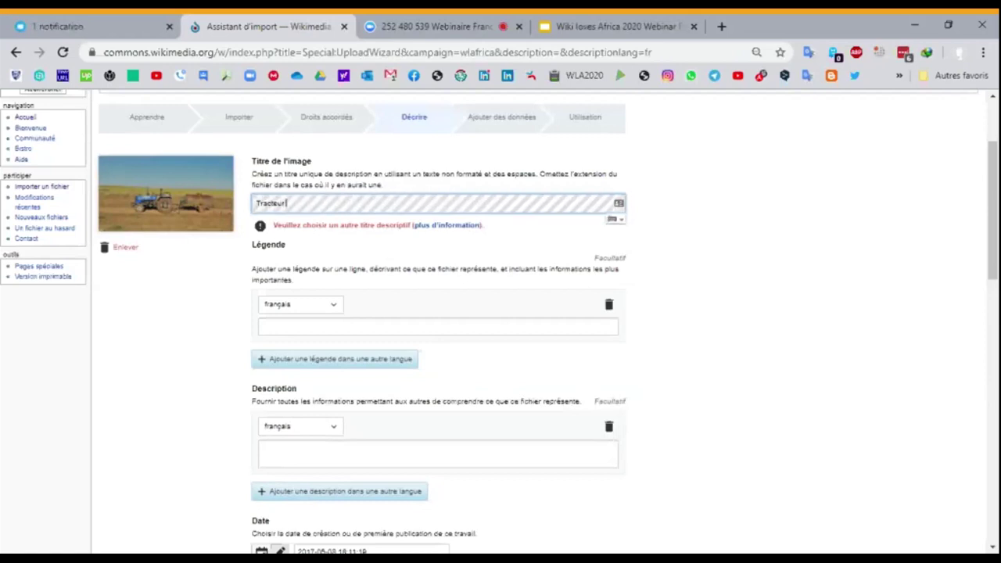
pyautogui.write(' en')
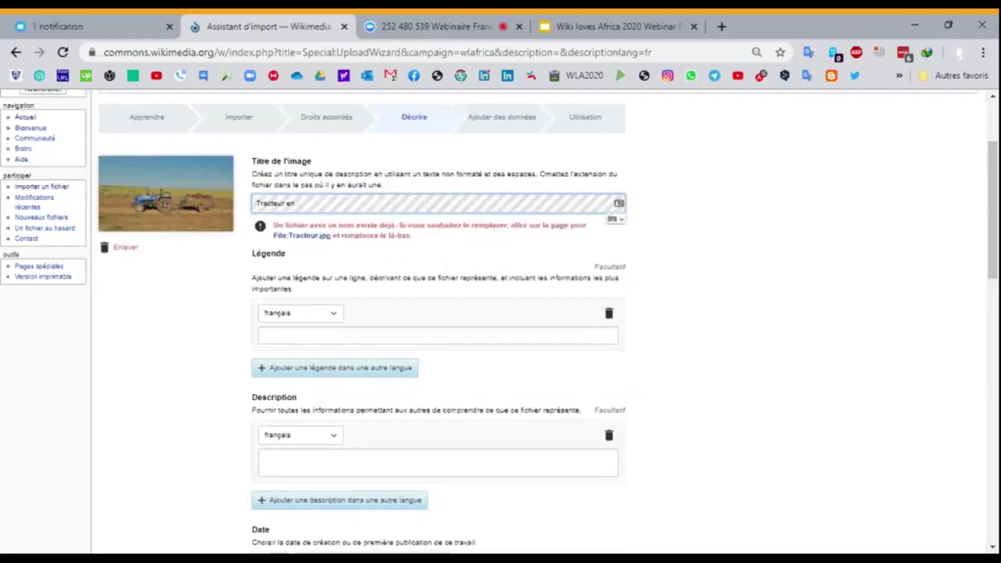
pyautogui.write(' algerie')
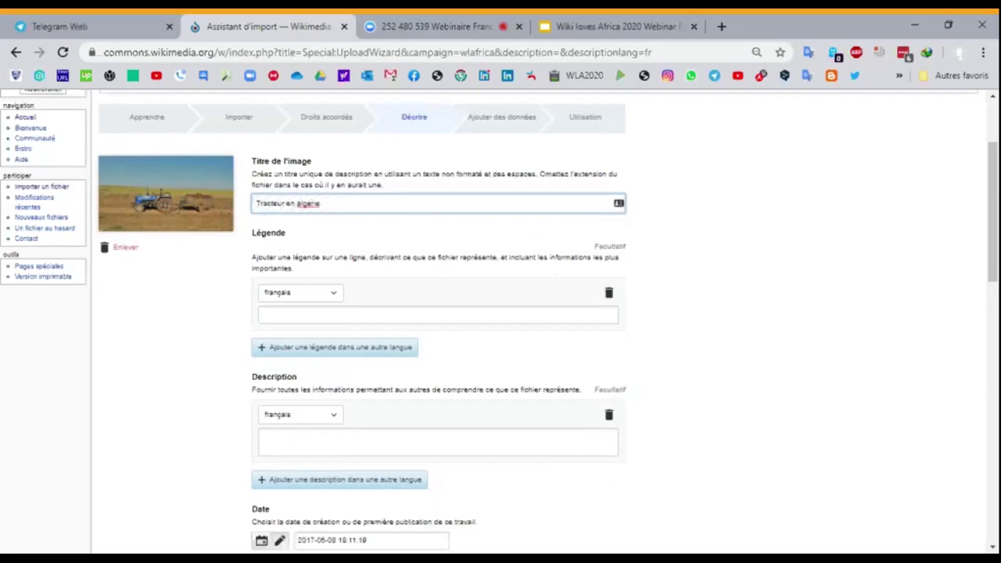
pyautogui.doubleClick(309, 204)
pyautogui.write('Algérie')
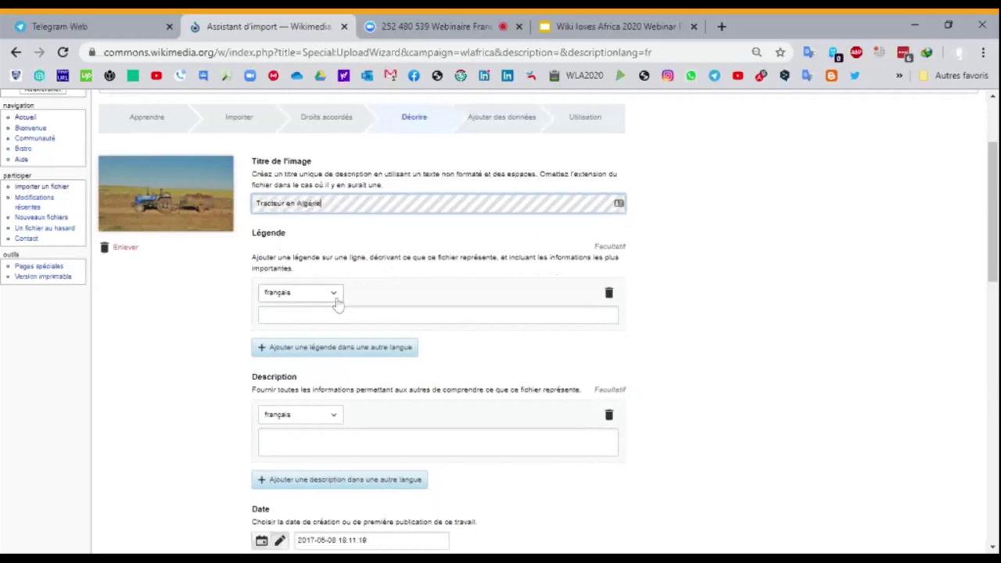
# Enter the French caption "Tracteur en Algérie sur la route de mecheria" for the first photo, reusing the title text
pyautogui.click(336, 314)
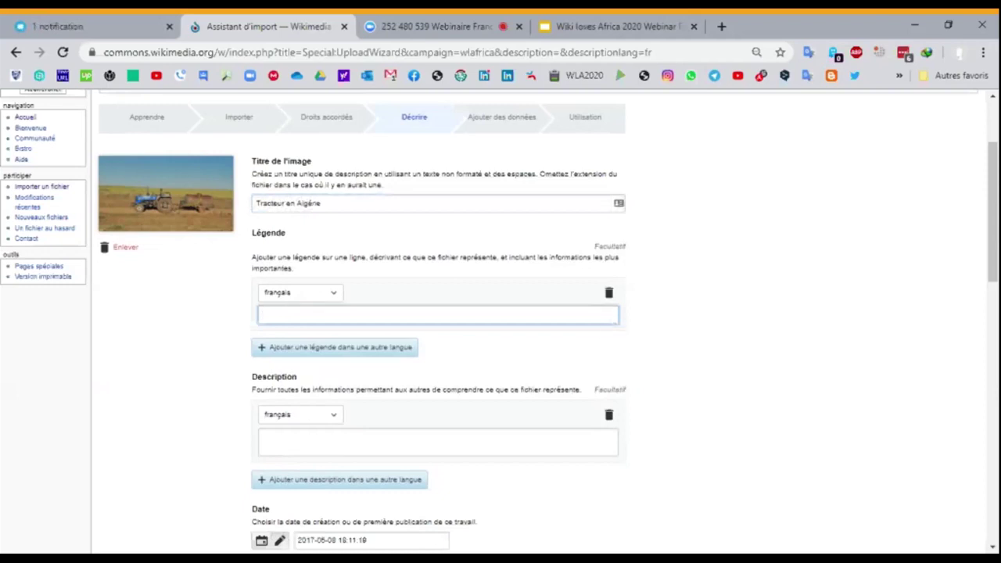
pyautogui.write('Tra')
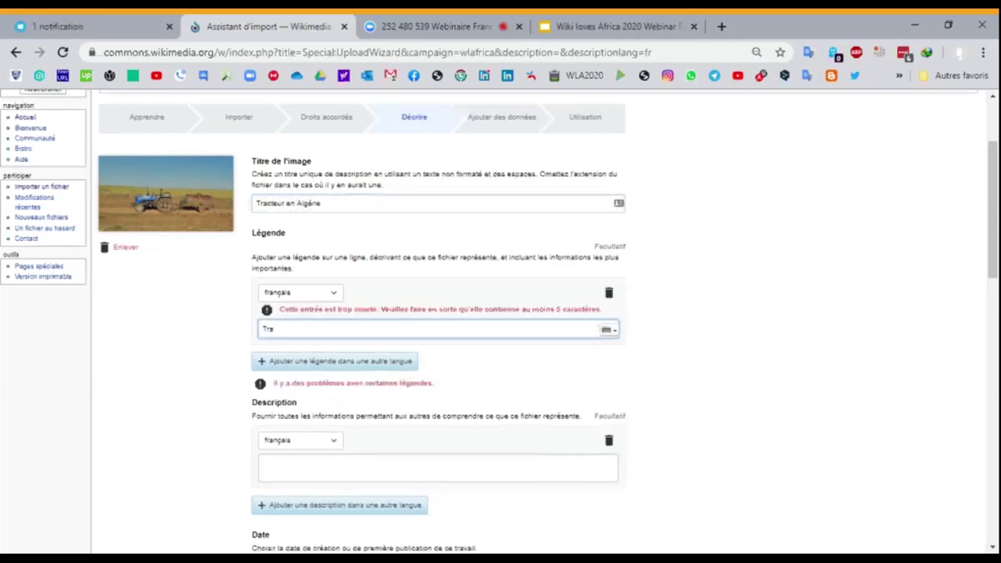
pyautogui.hotkey('shift', 'Tab')
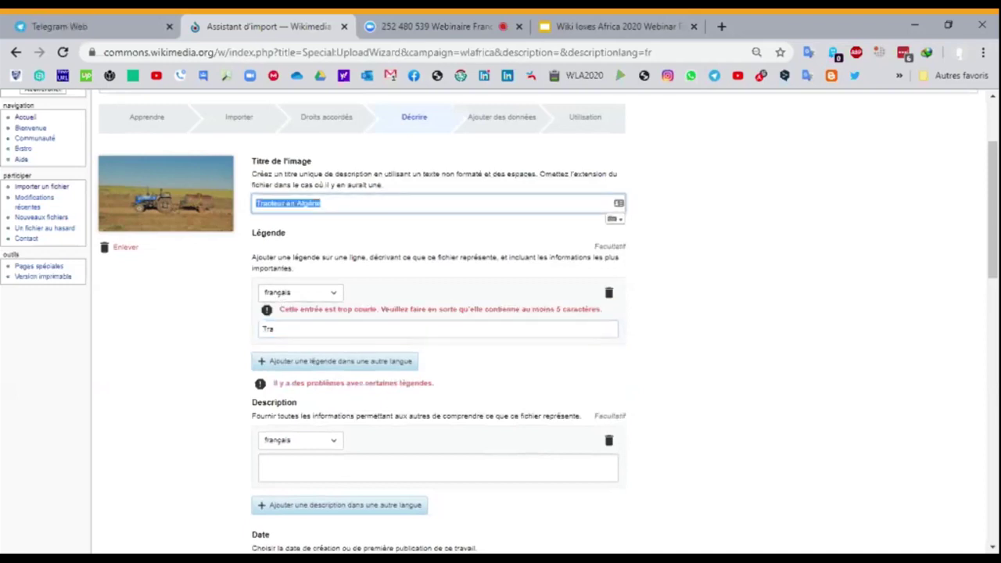
pyautogui.hotkey('ctrl', 'c')
pyautogui.press('Tab')
pyautogui.hotkey('ctrl', 'v')
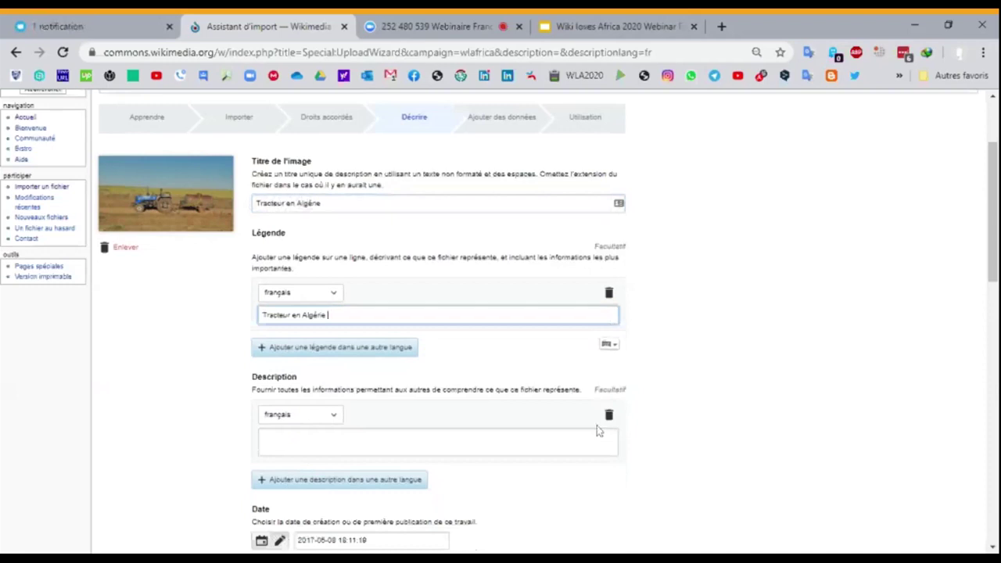
pyautogui.write('sur la route de mecherna')
pyautogui.scroll(-3, 818, 312)
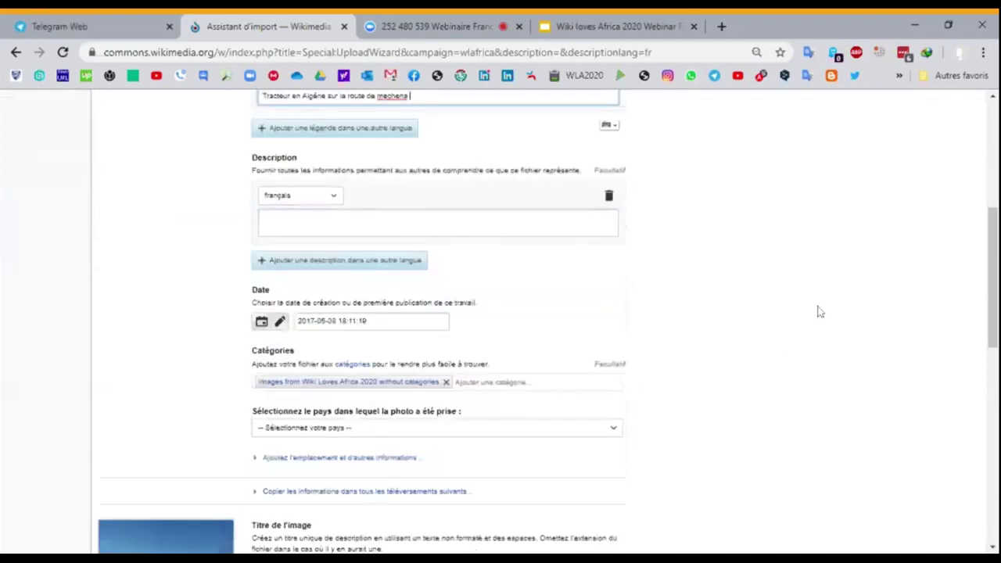
pyautogui.scroll(2, 766, 324)
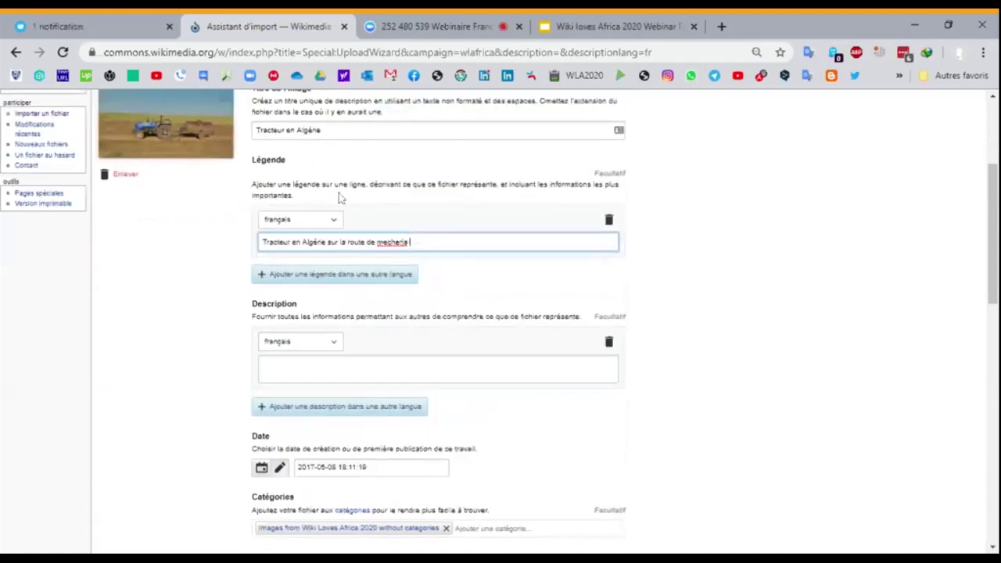
# Add a second caption to the first photo, set its language to Arabic and enter "جرار في الجزائر"
pyautogui.click(333, 279)
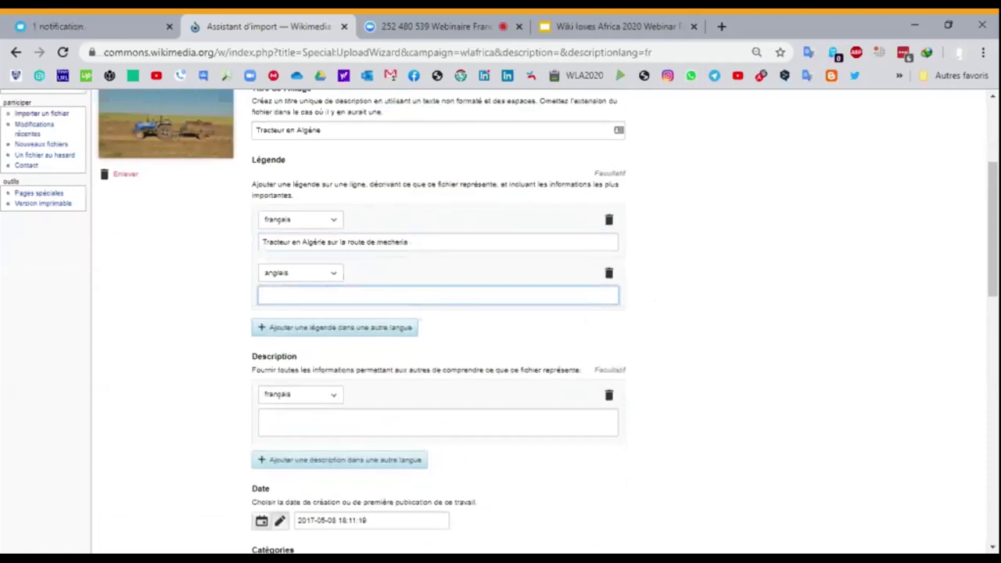
pyautogui.click(338, 274)
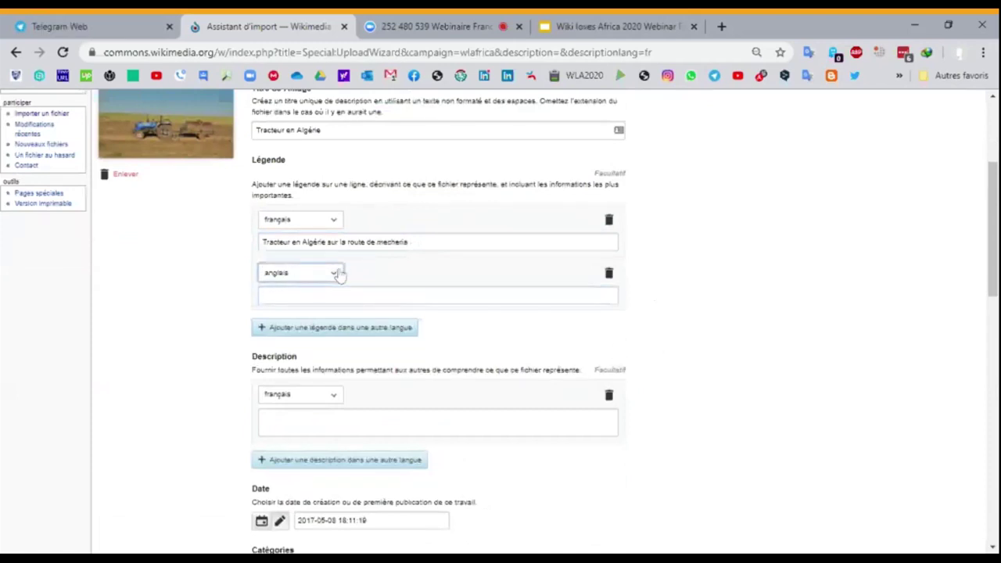
pyautogui.click(339, 274)
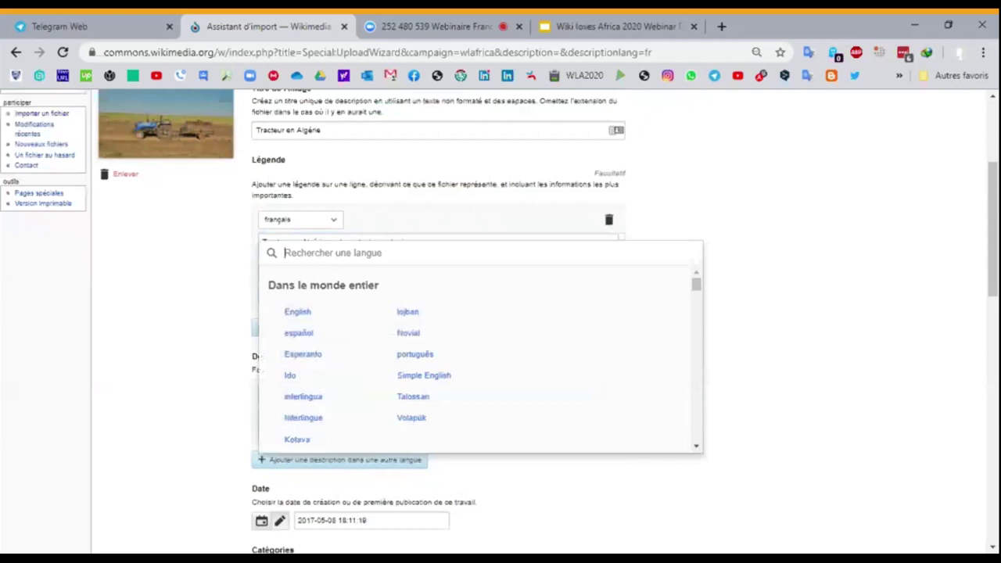
pyautogui.write('ar')
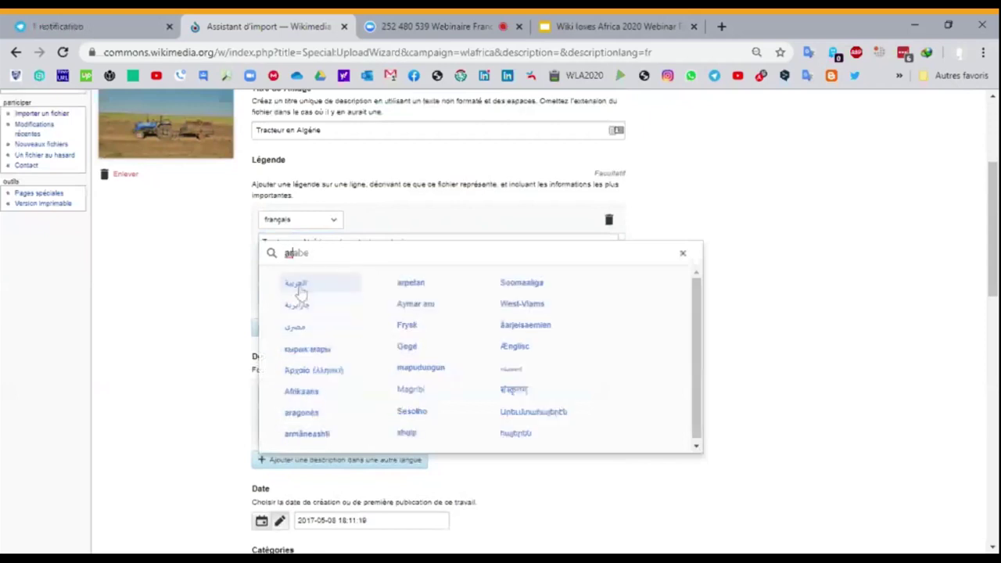
pyautogui.click(300, 285)
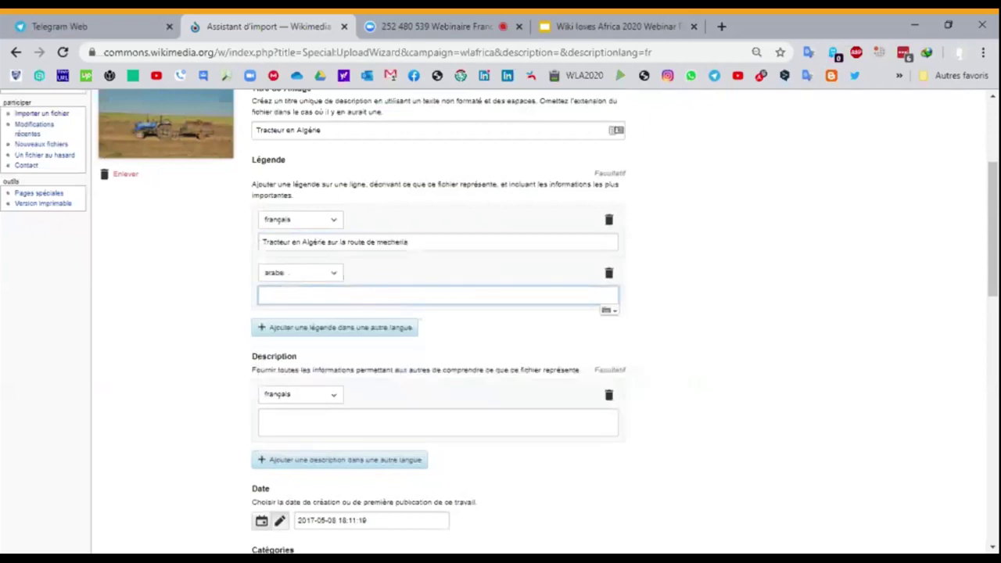
pyautogui.write('جرا')
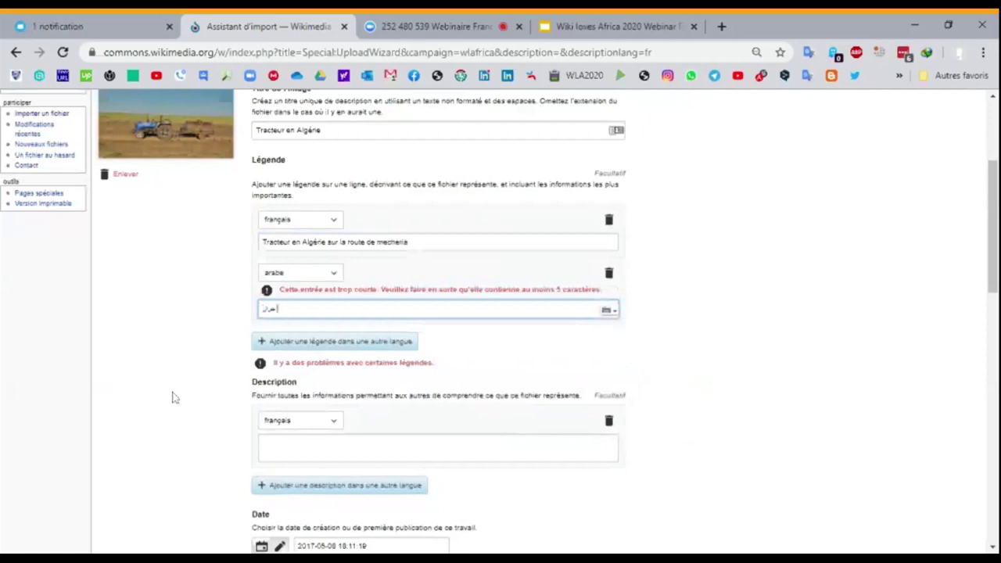
pyautogui.write('ر في الجز')
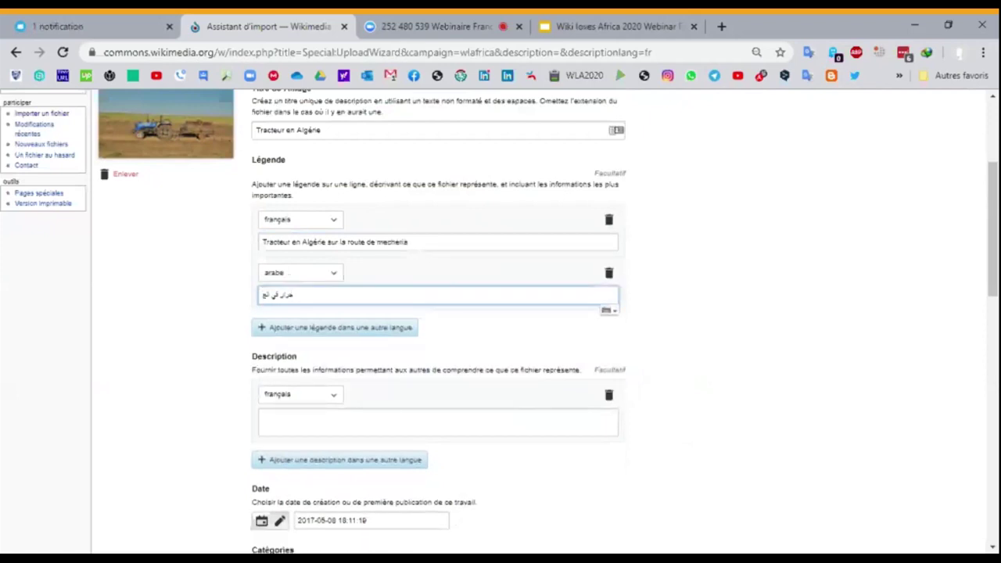
pyautogui.write('ائر')
pyautogui.click(120, 399)
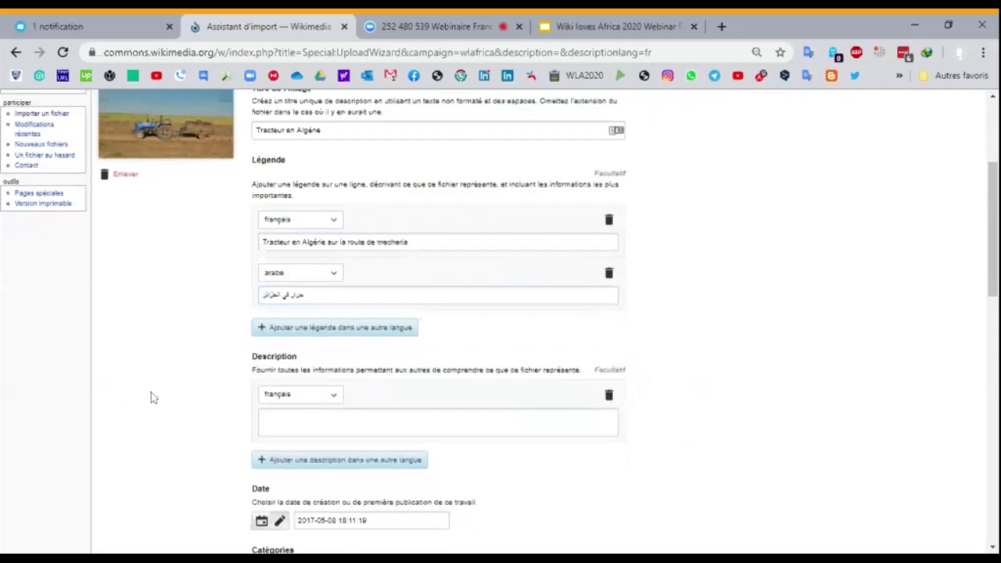
# Set the country where the first photo was taken to Algérie
pyautogui.scroll(-2, 151, 398)
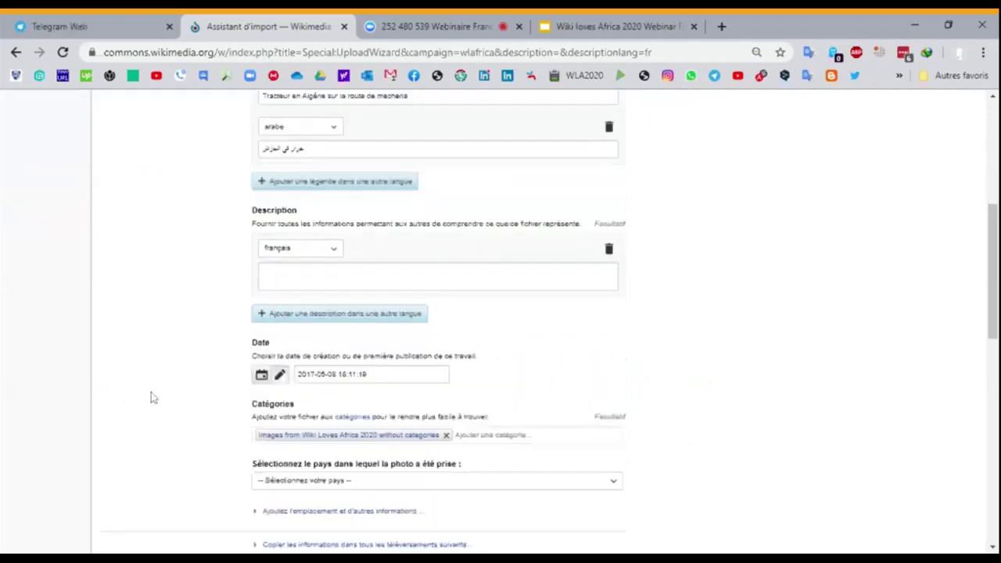
pyautogui.scroll(-4, 153, 398)
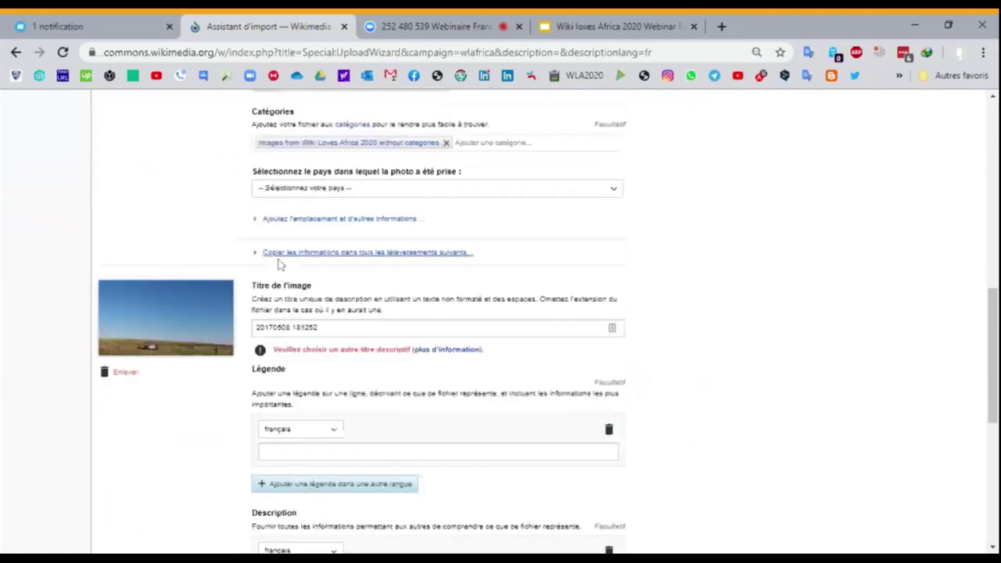
pyautogui.click(289, 192)
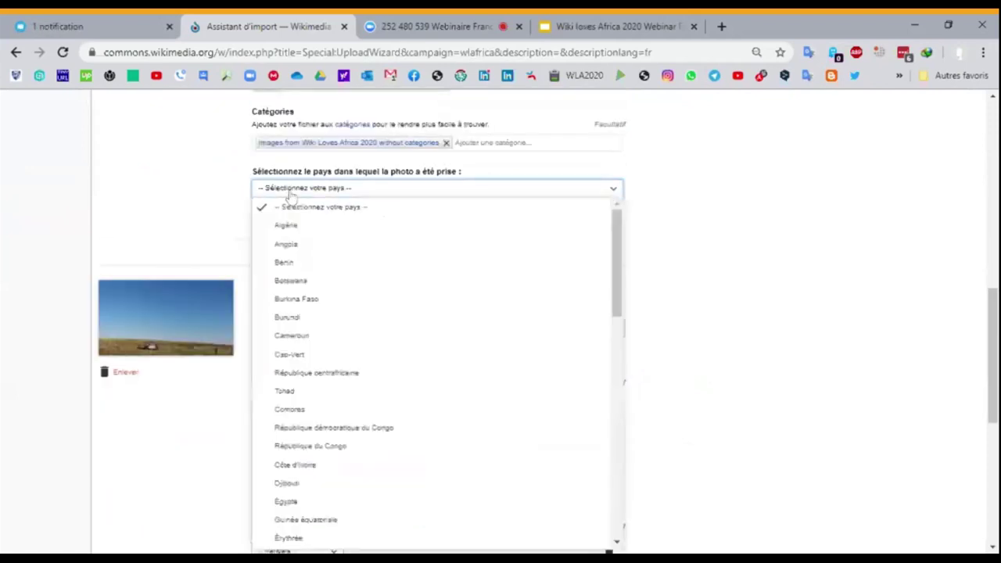
pyautogui.click(287, 226)
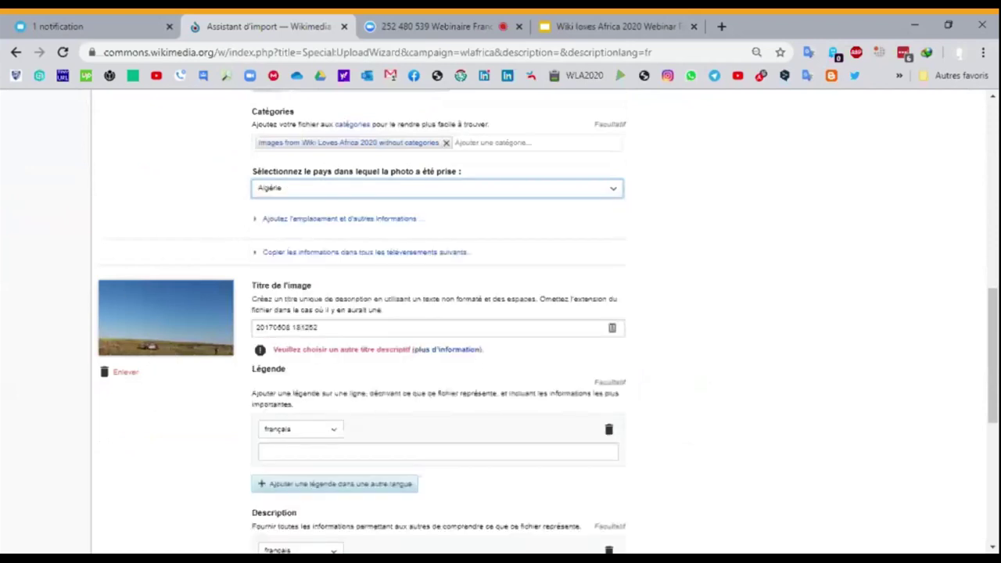
# Replace the second photo's title with "renault 4 sur la route de mecheria"
pyautogui.press('Tab')
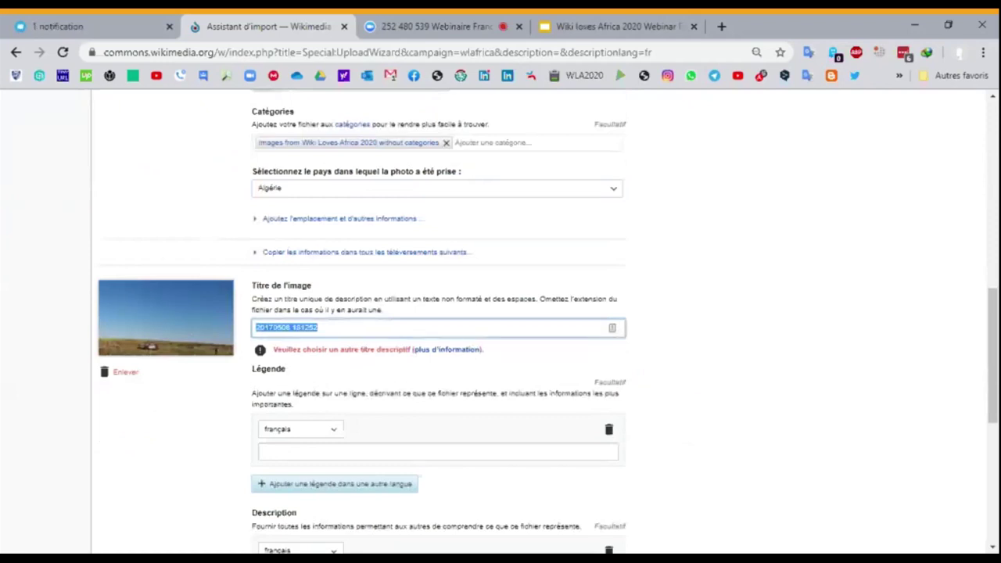
pyautogui.write('3')
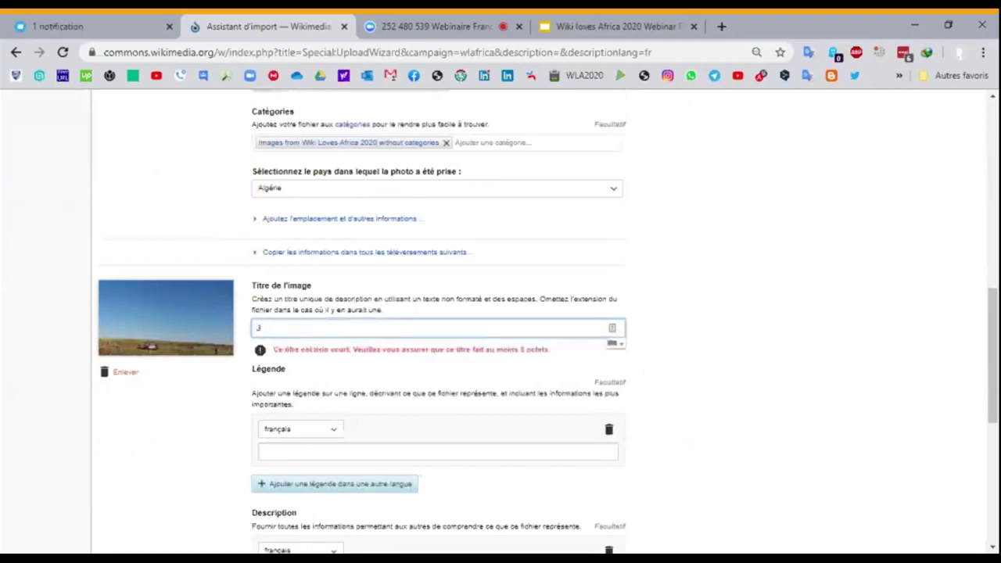
pyautogui.write('renau')
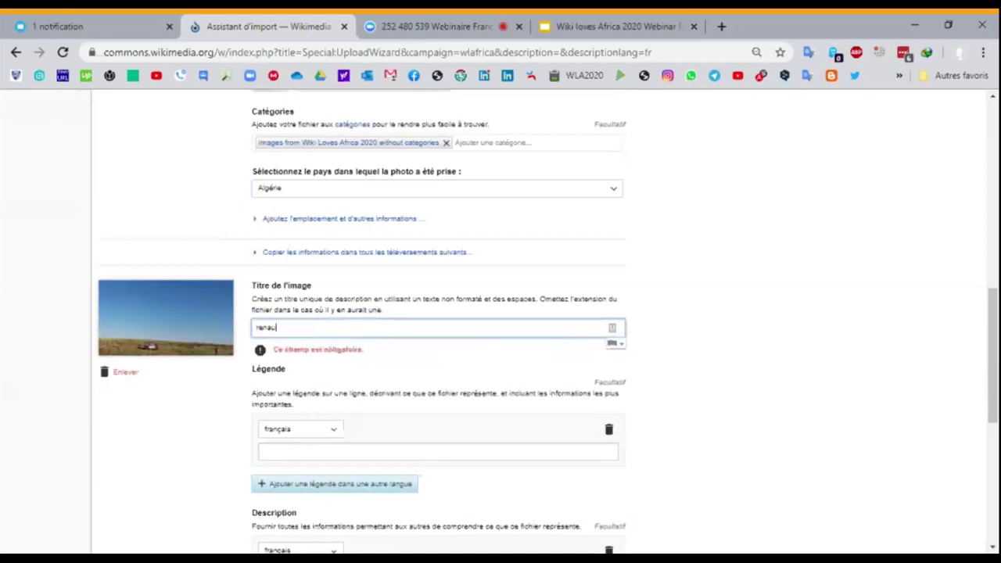
pyautogui.write('lt 4 s')
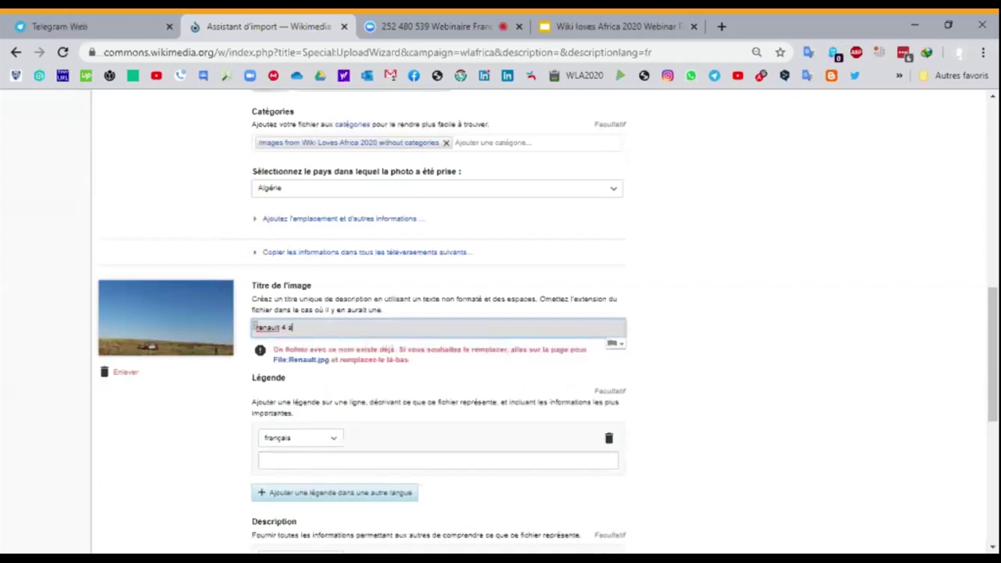
pyautogui.write('ur la ')
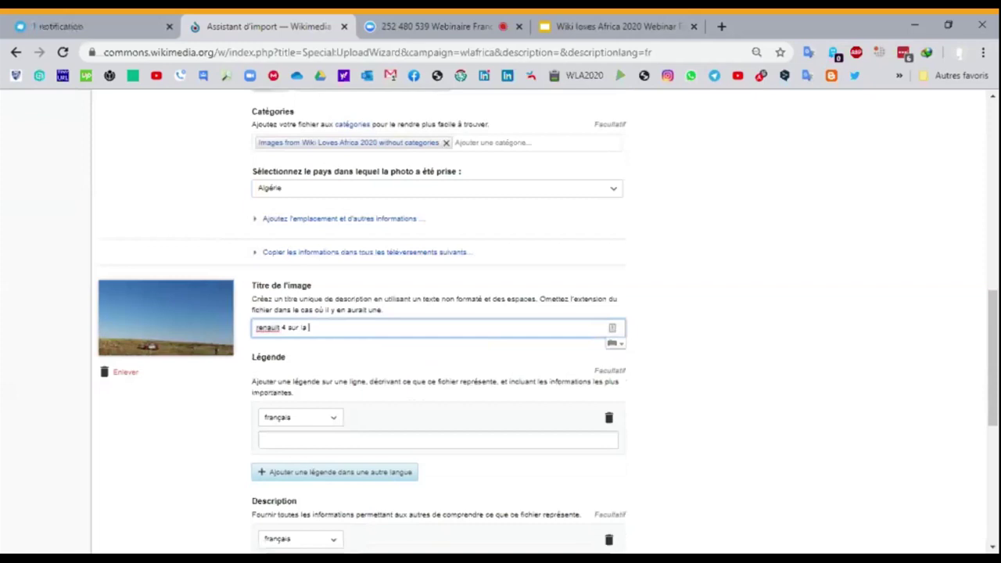
pyautogui.write('route de mecheria')
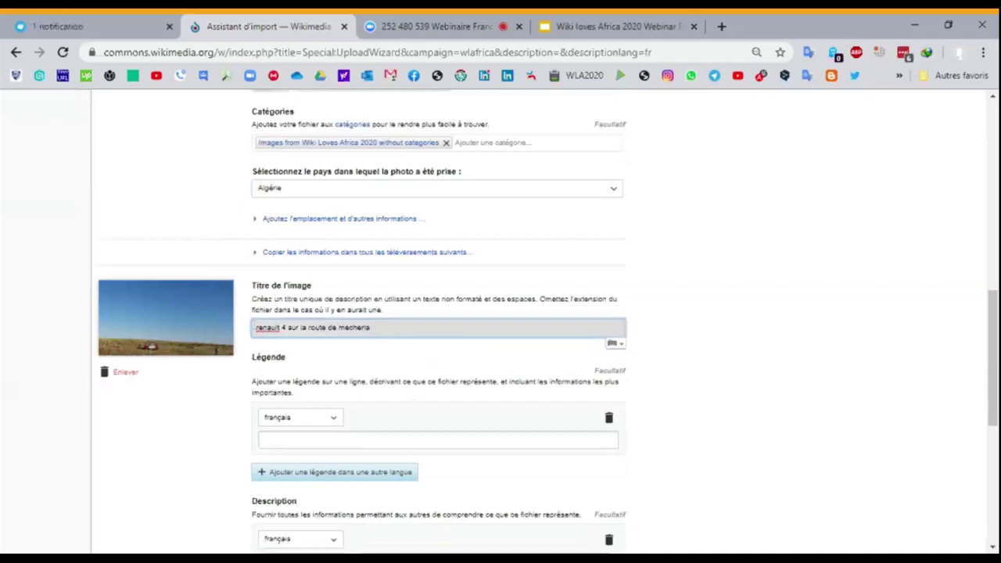
# Set the country where the second photo was taken to Algérie
pyautogui.scroll(-4, 722, 384)
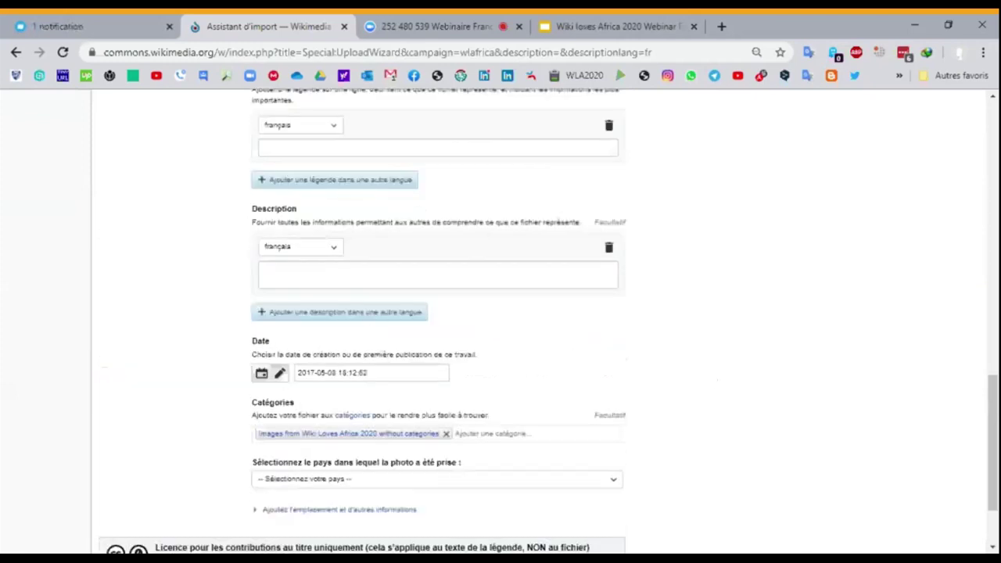
pyautogui.scroll(-2, 501, 329)
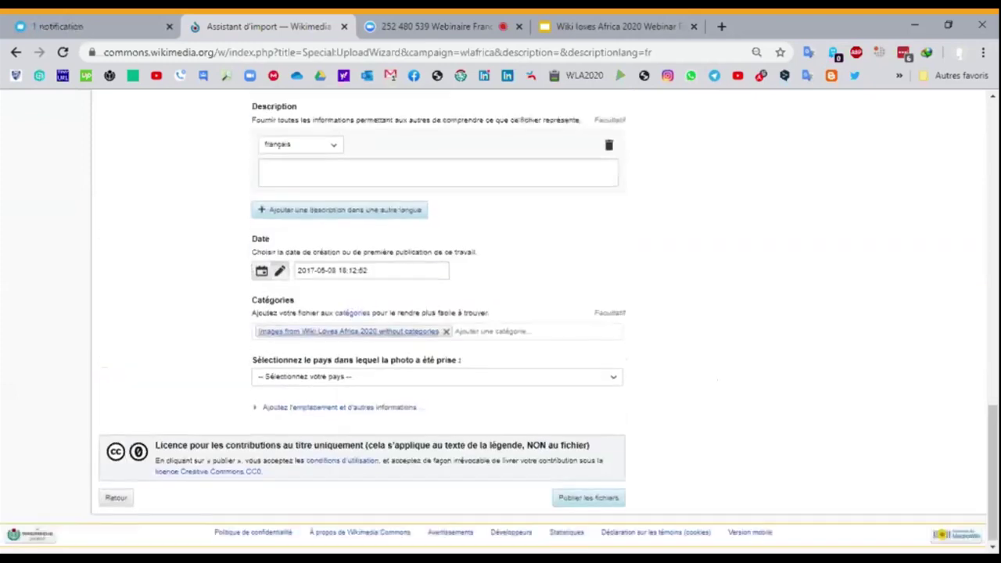
pyautogui.click(354, 375)
pyautogui.click(329, 125)
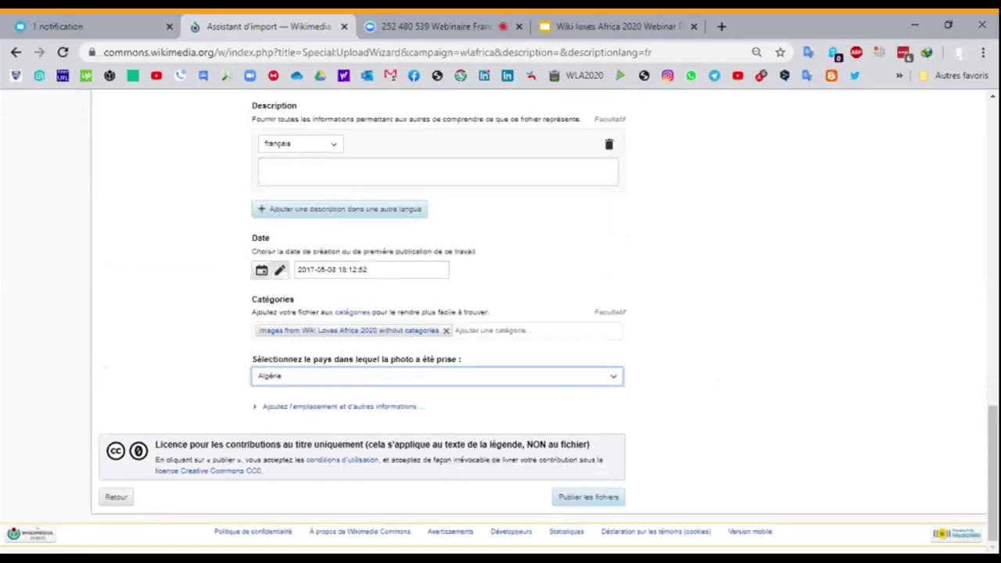
pyautogui.click(373, 271)
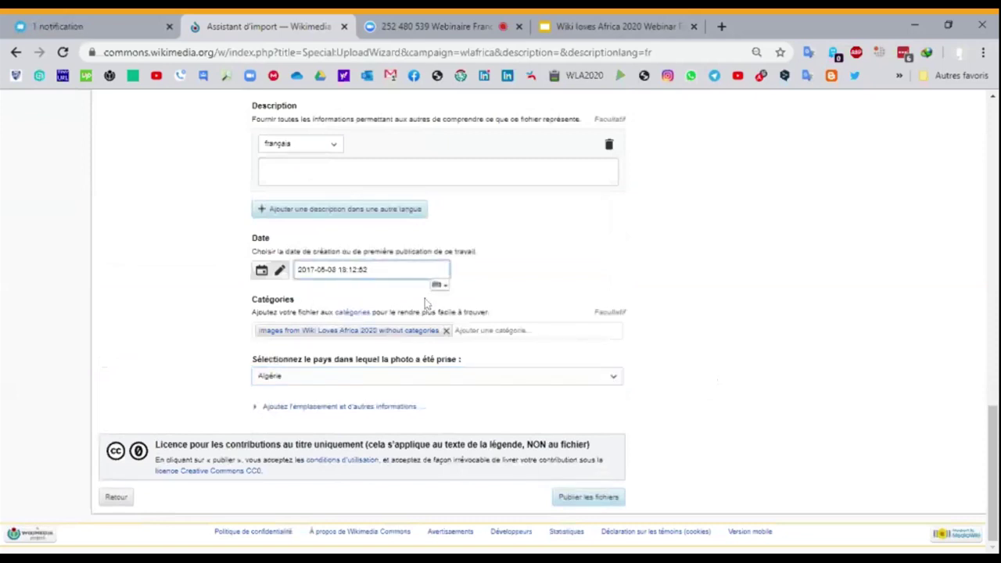
# Review the titles, captions, dates and countries of both photos and publish the files
pyautogui.scroll(7, 526, 335)
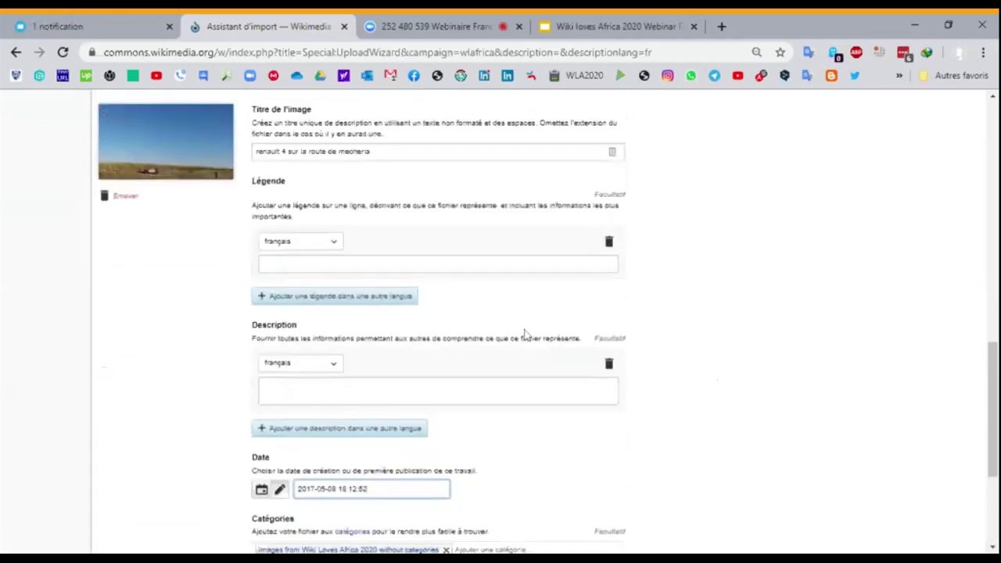
pyautogui.scroll(3, 526, 335)
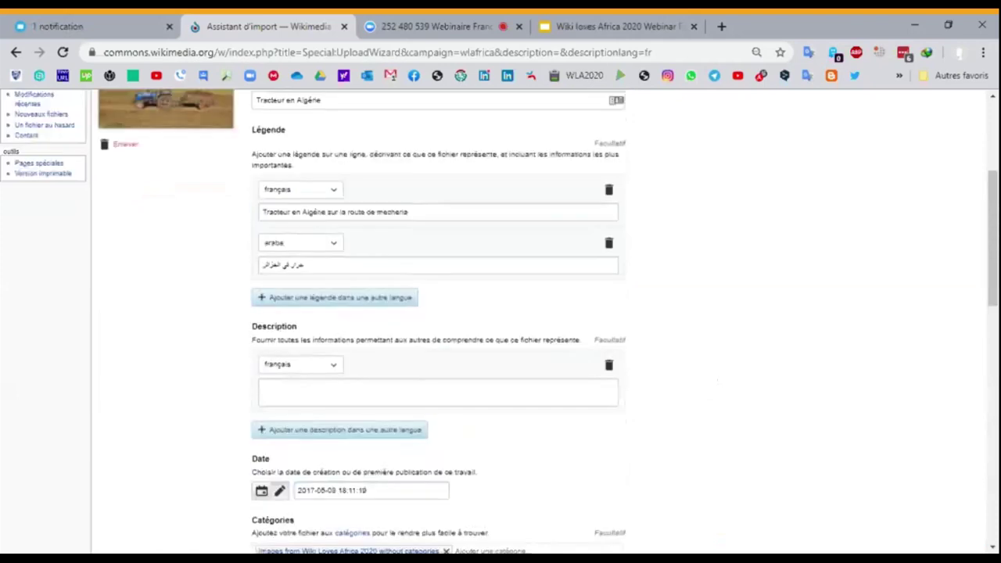
pyautogui.scroll(3, 526, 335)
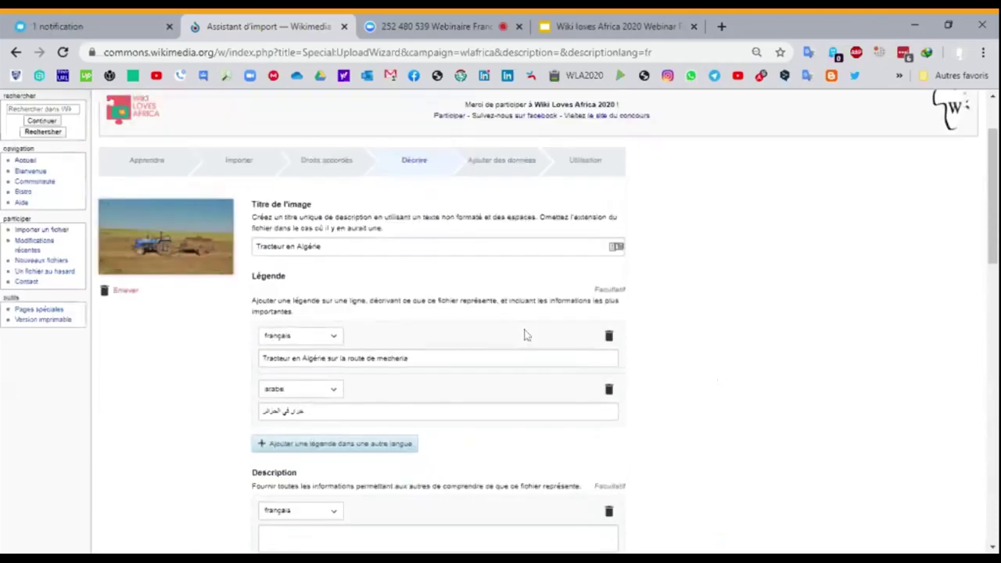
pyautogui.scroll(-3, 526, 334)
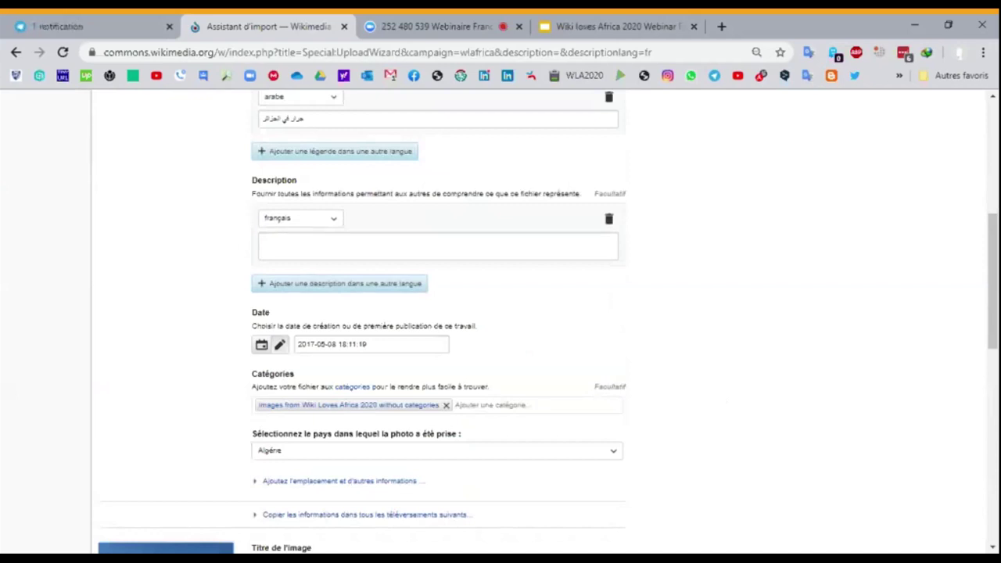
pyautogui.scroll(-3, 702, 356)
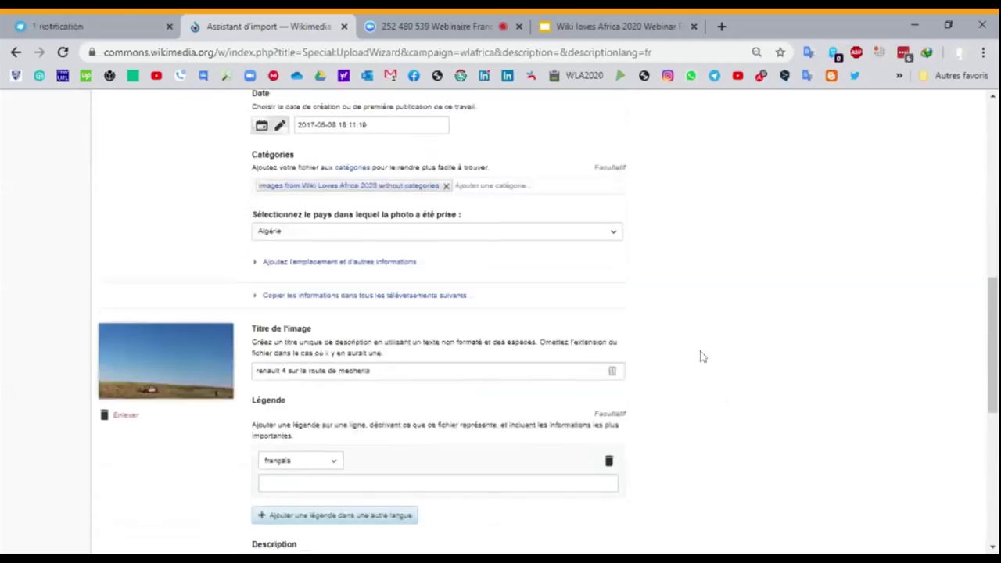
pyautogui.scroll(-6, 702, 357)
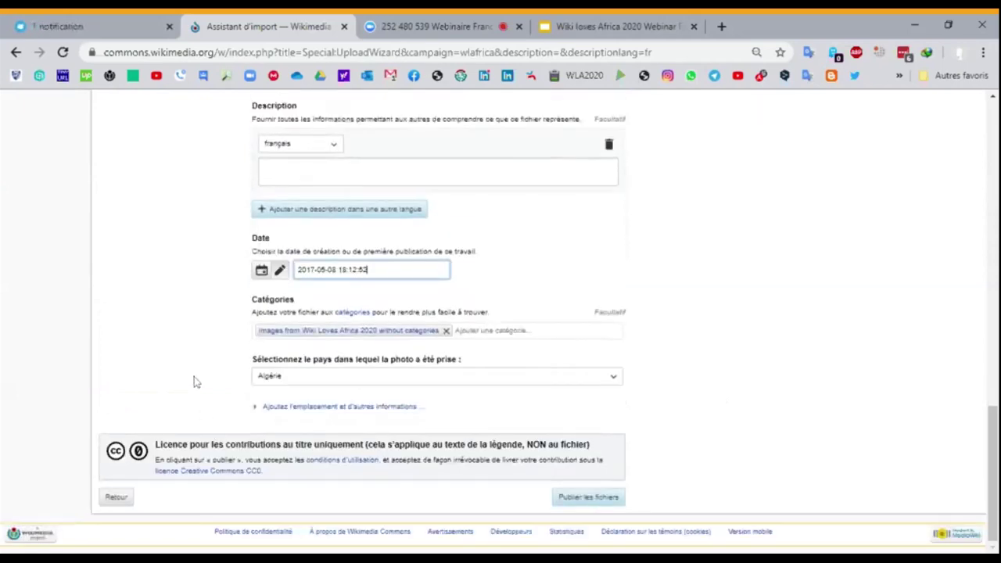
pyautogui.scroll(8, 197, 382)
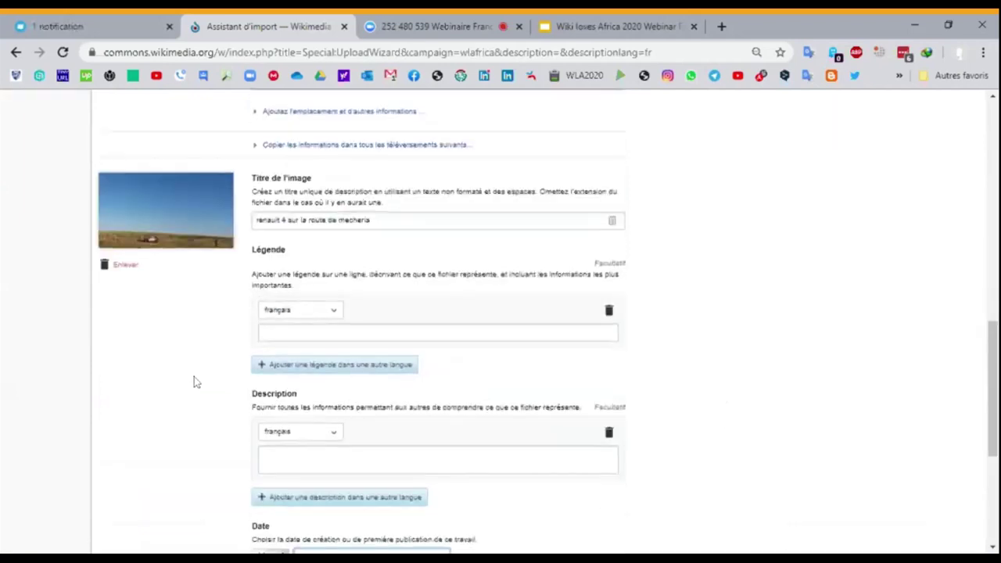
pyautogui.scroll(-4, 196, 381)
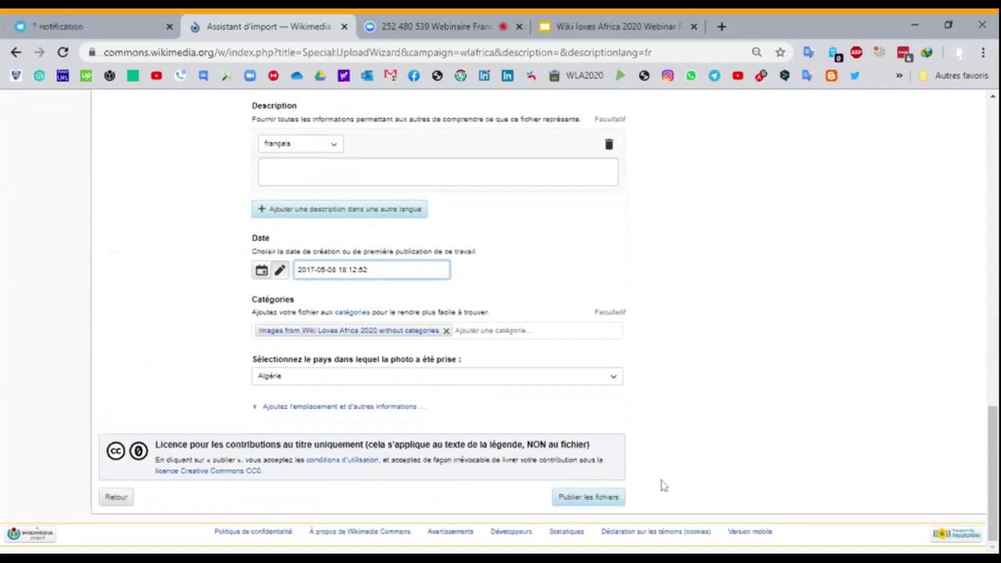
pyautogui.click(605, 504)
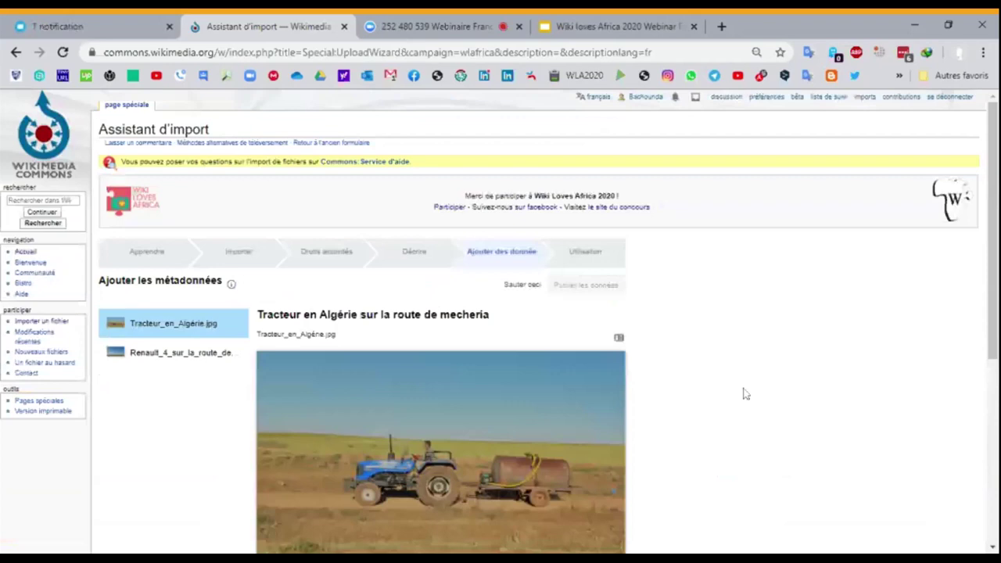
# Look over the metadata page for the tractor photo, including its depicted-item and location fields and the licence notice
pyautogui.scroll(-3, 759, 343)
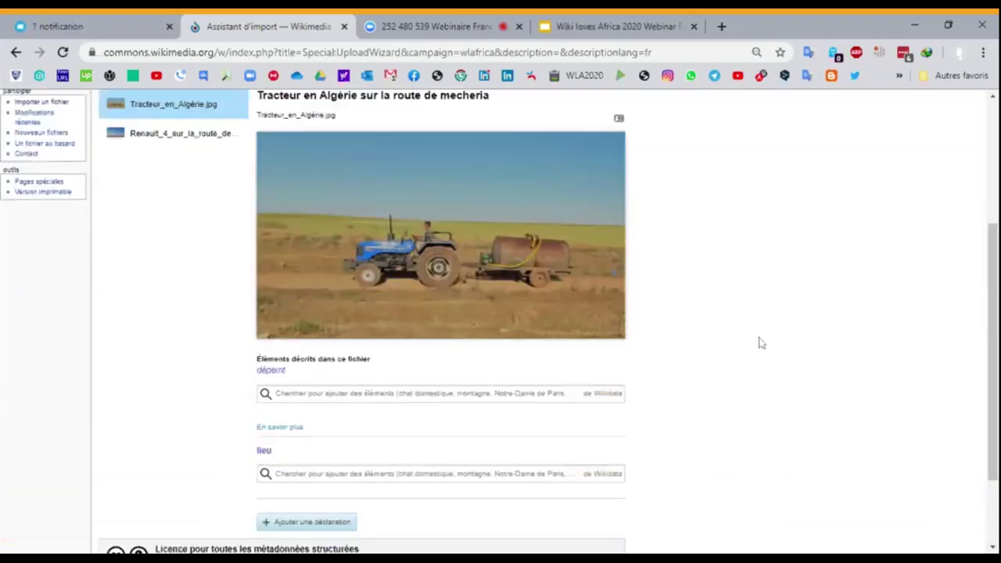
pyautogui.scroll(-2, 760, 343)
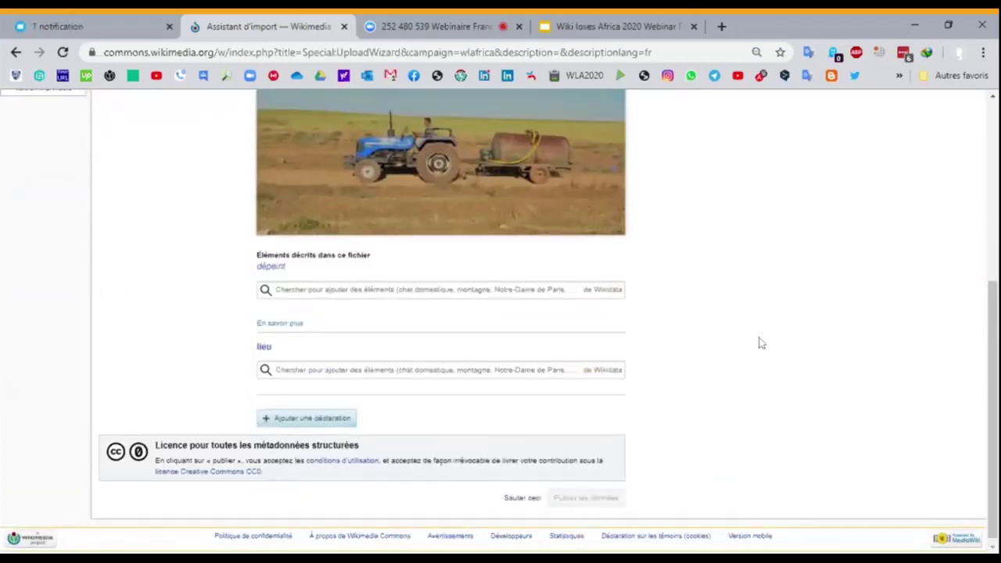
pyautogui.scroll(3, 760, 343)
pyautogui.scroll(2, 761, 343)
pyautogui.scroll(-3, 760, 343)
pyautogui.scroll(3, 761, 343)
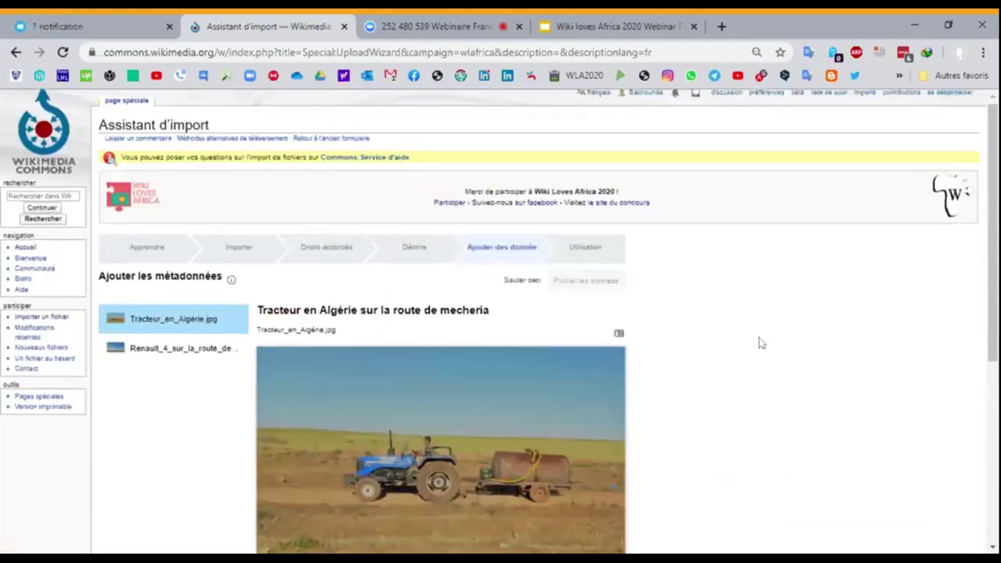
pyautogui.scroll(-3, 761, 343)
pyautogui.scroll(-1, 761, 343)
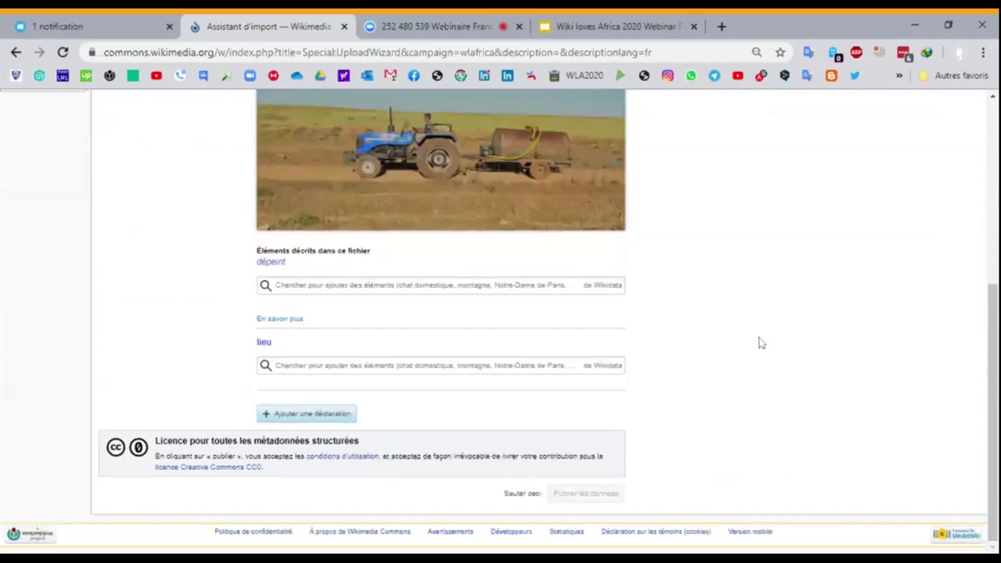
pyautogui.scroll(2, 760, 343)
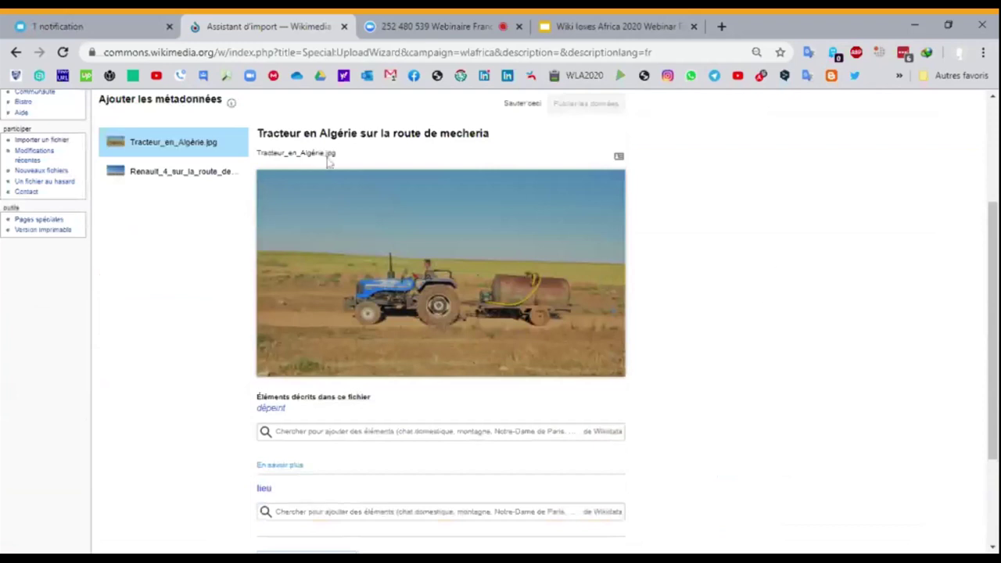
# Search the depicted items for "tracteur" and add "tracteur agricole" to the tractor photo
pyautogui.click(438, 431)
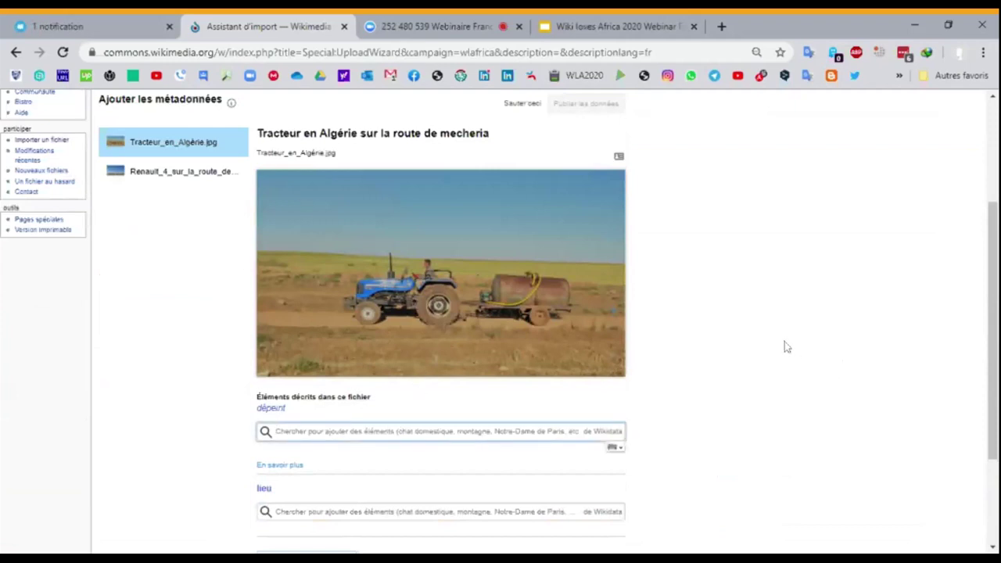
pyautogui.scroll(-1, 787, 348)
pyautogui.scroll(-1, 788, 348)
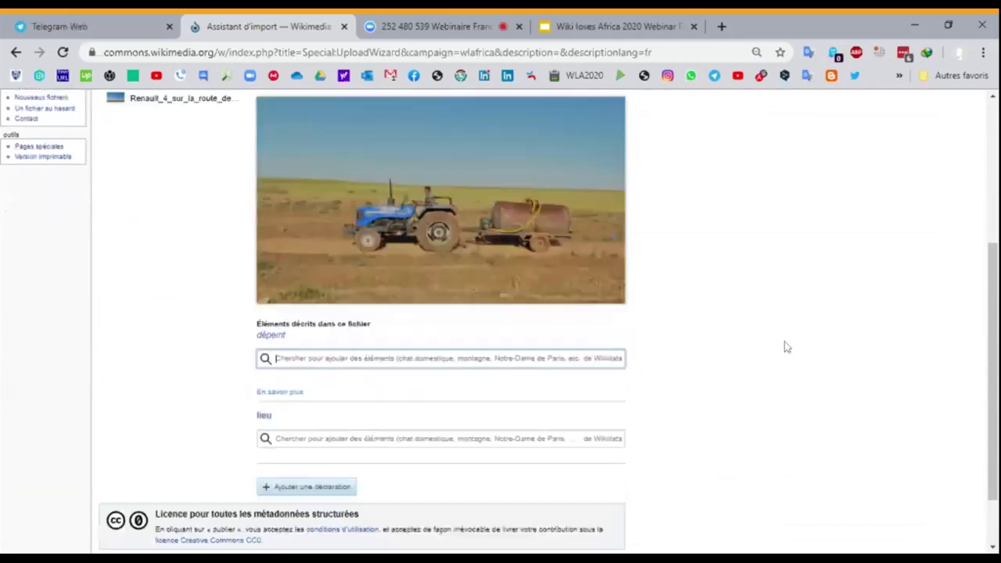
pyautogui.write('tracteur')
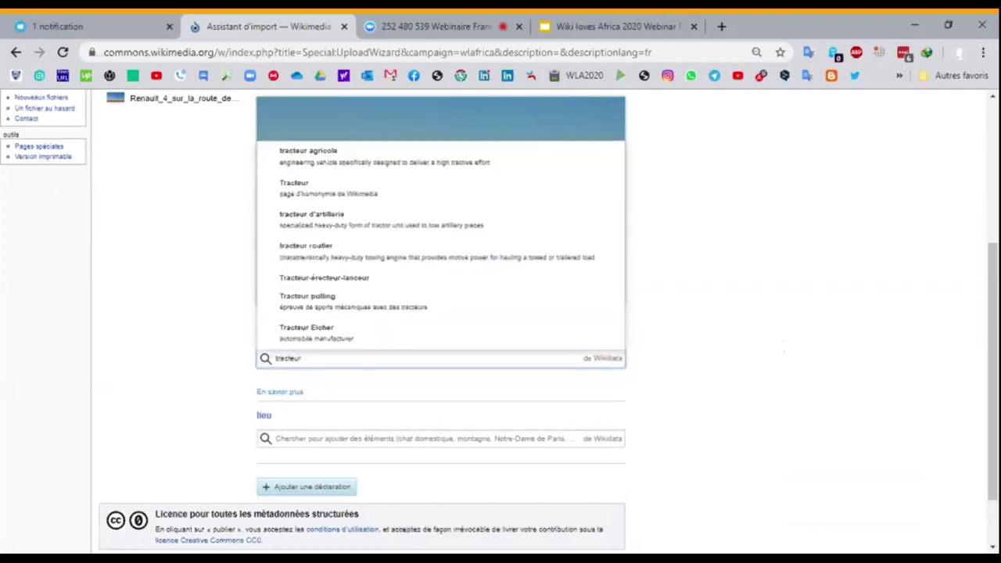
pyautogui.click(329, 152)
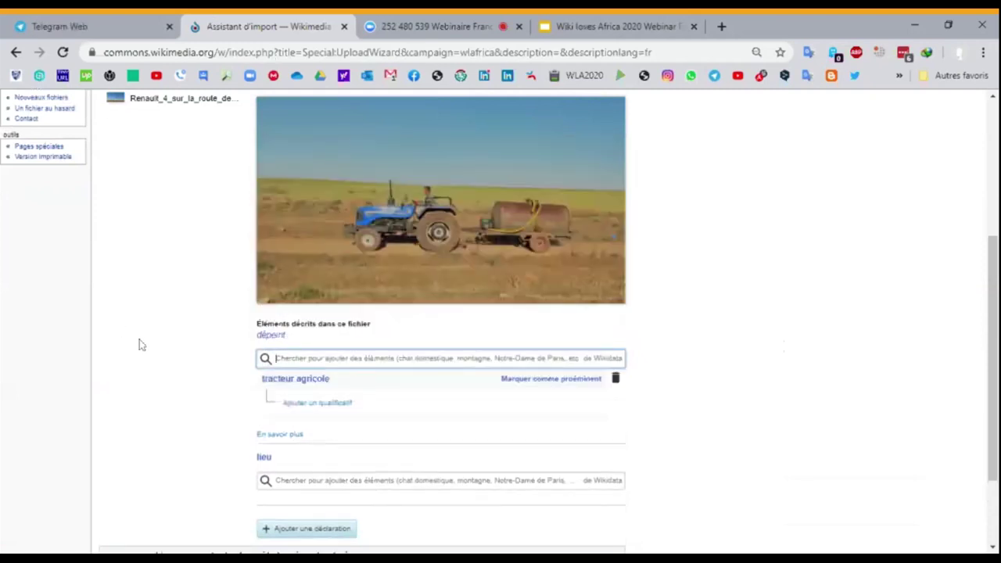
# Switch to the second photo's metadata, search the depicted items for "renault 4" and add "Renault 4"
pyautogui.scroll(-2, 139, 345)
pyautogui.scroll(5, 140, 345)
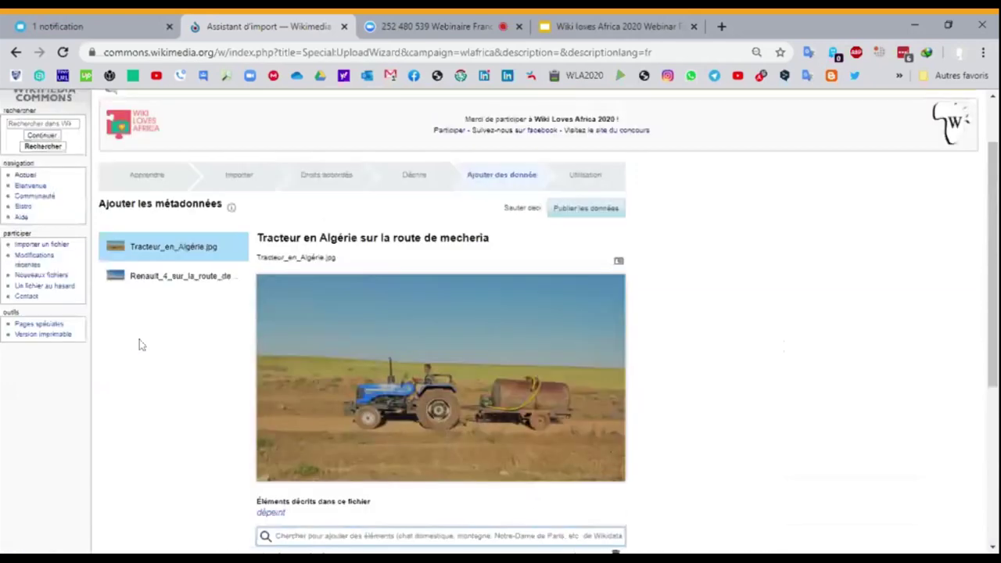
pyautogui.click(173, 278)
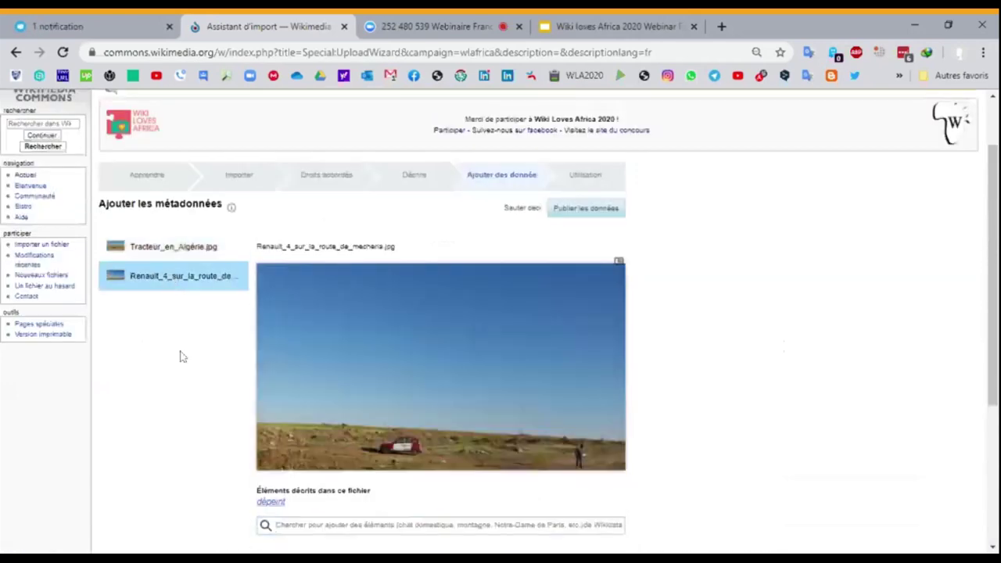
pyautogui.scroll(-3, 181, 354)
pyautogui.click(594, 308)
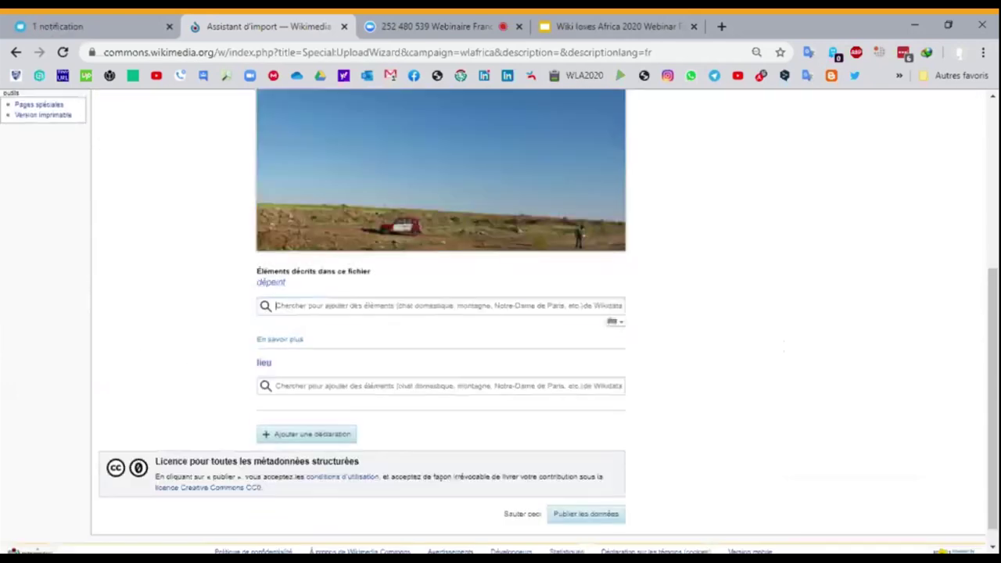
pyautogui.write('re')
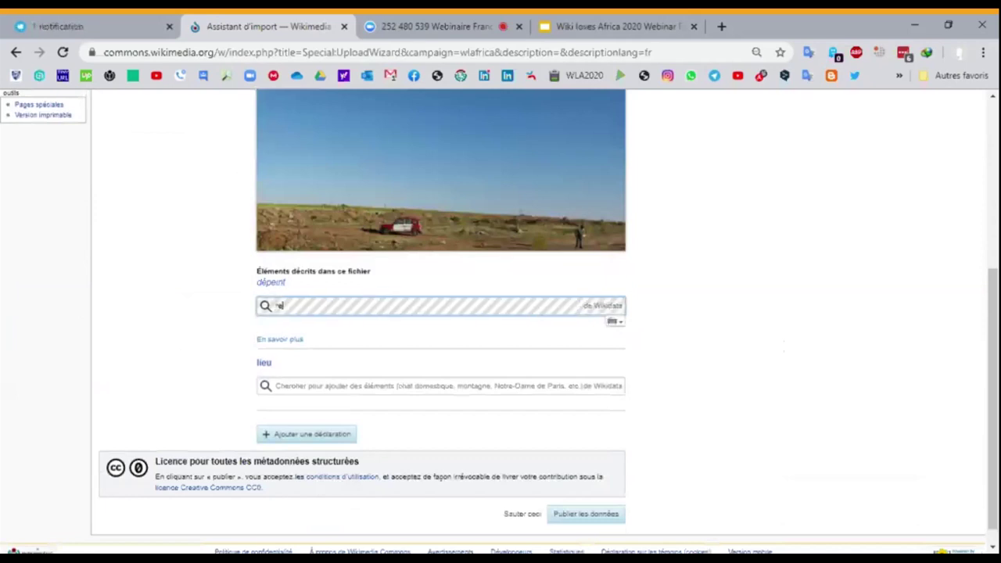
pyautogui.write('nault 4')
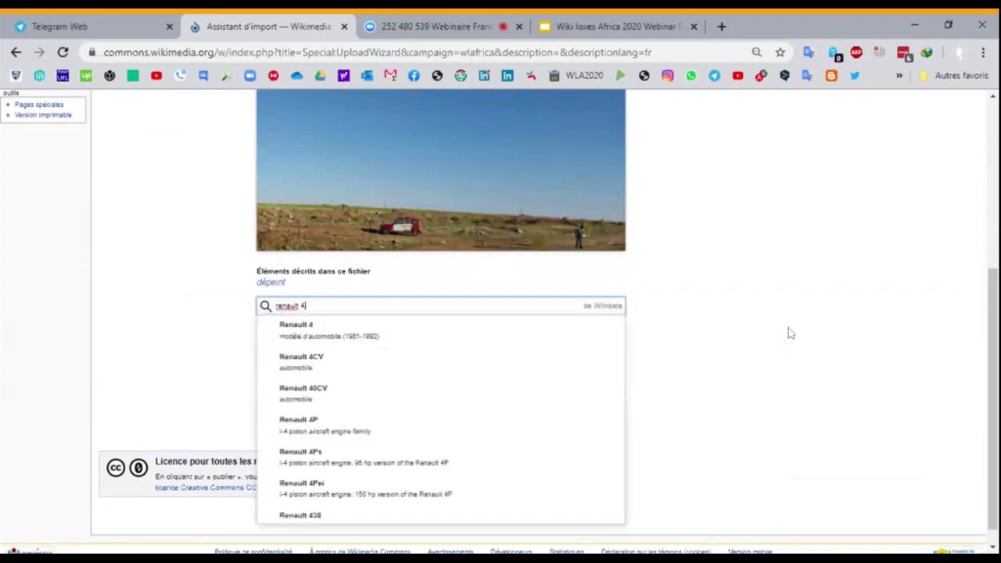
pyautogui.click(285, 333)
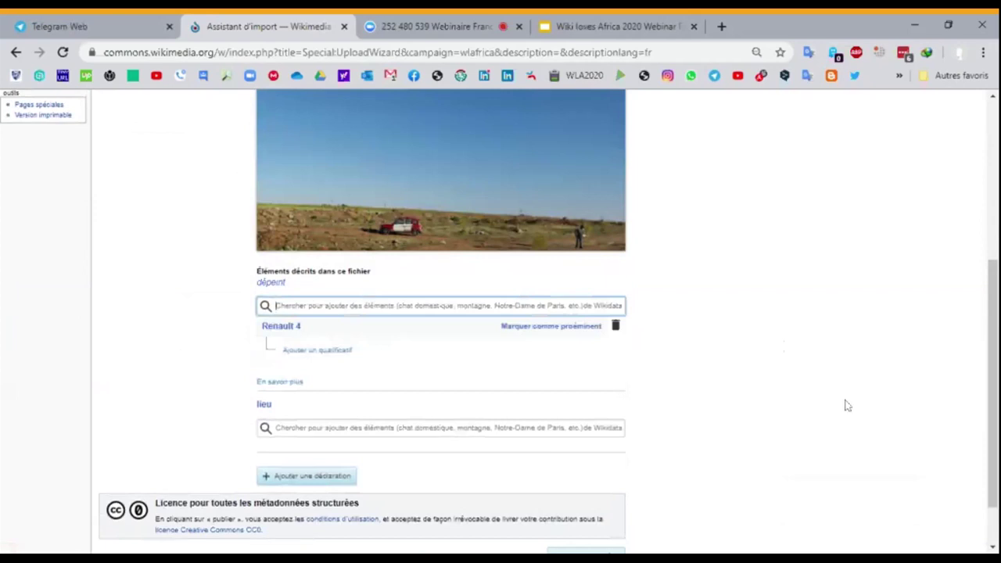
pyautogui.scroll(-1, 834, 390)
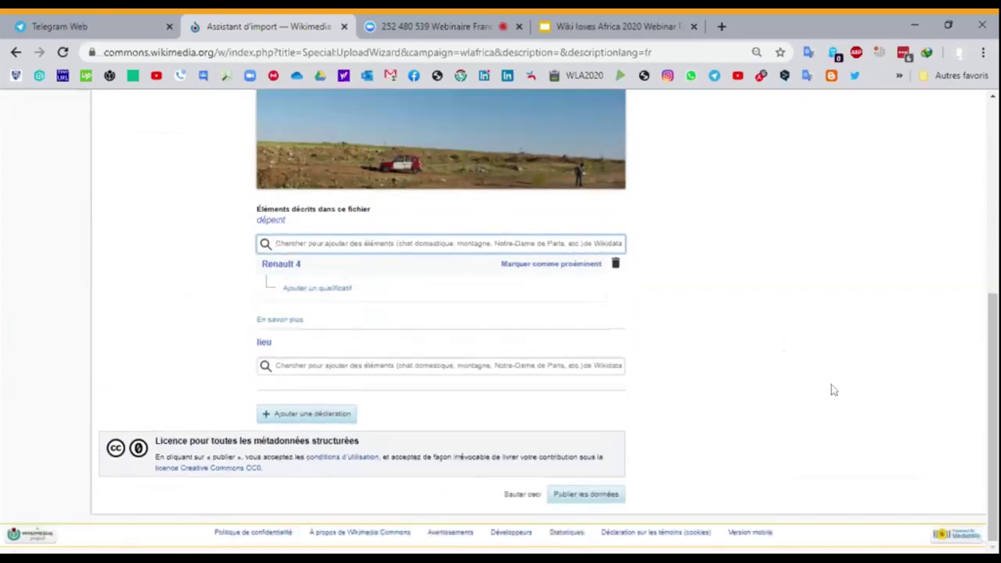
# Publish the depicted-item data for both photos and look over the final page with their usage links
pyautogui.click(587, 494)
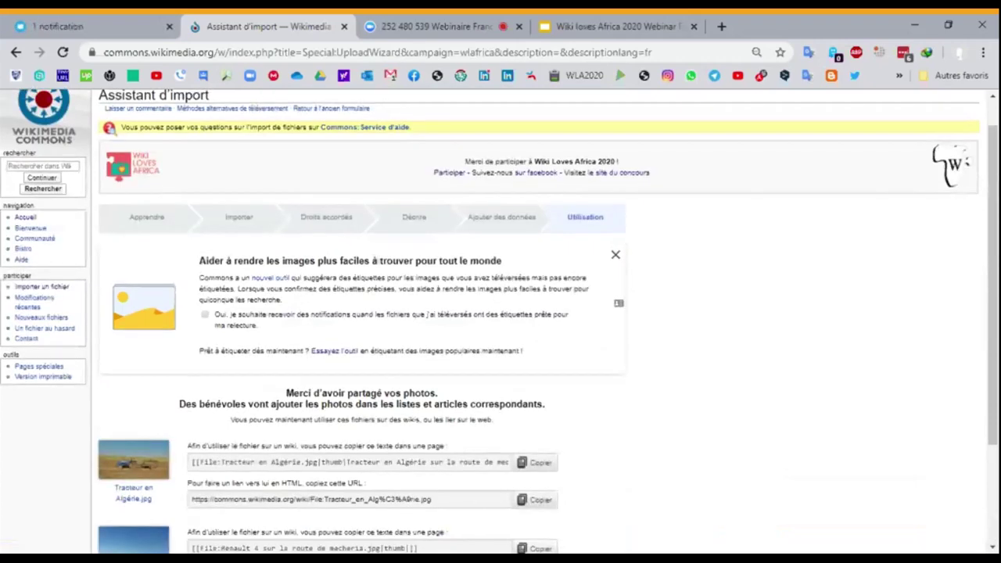
pyautogui.scroll(-3, 740, 441)
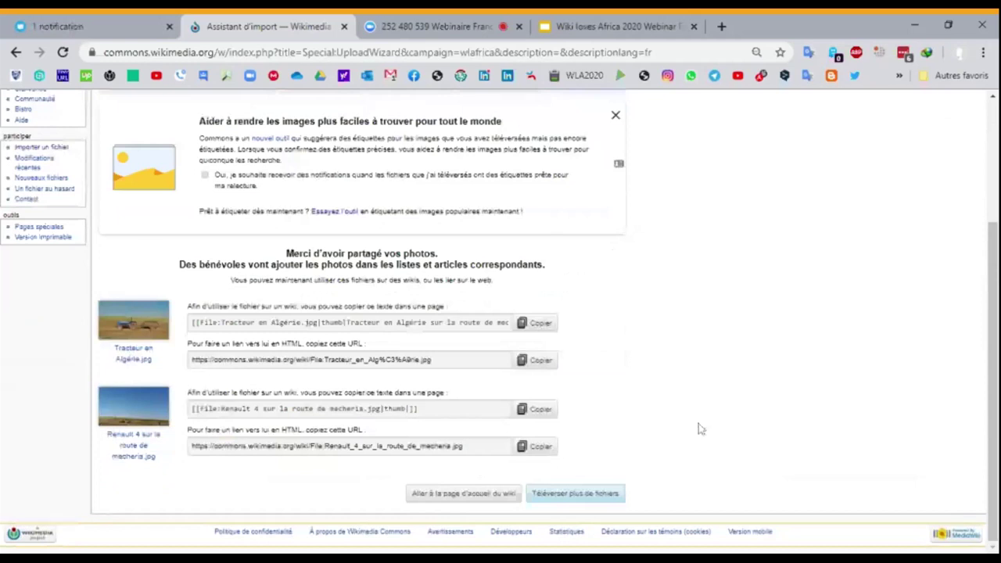
# Try to upload the additional photo 20150402_103909.jpg, dismiss the error and go back to the wizard's introductory page
pyautogui.click(592, 499)
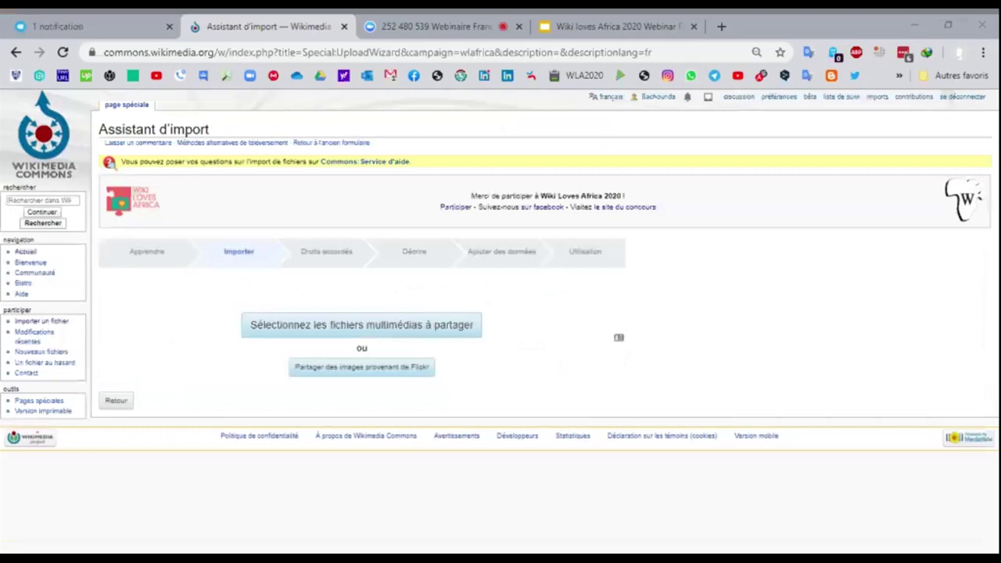
pyautogui.press('Return')
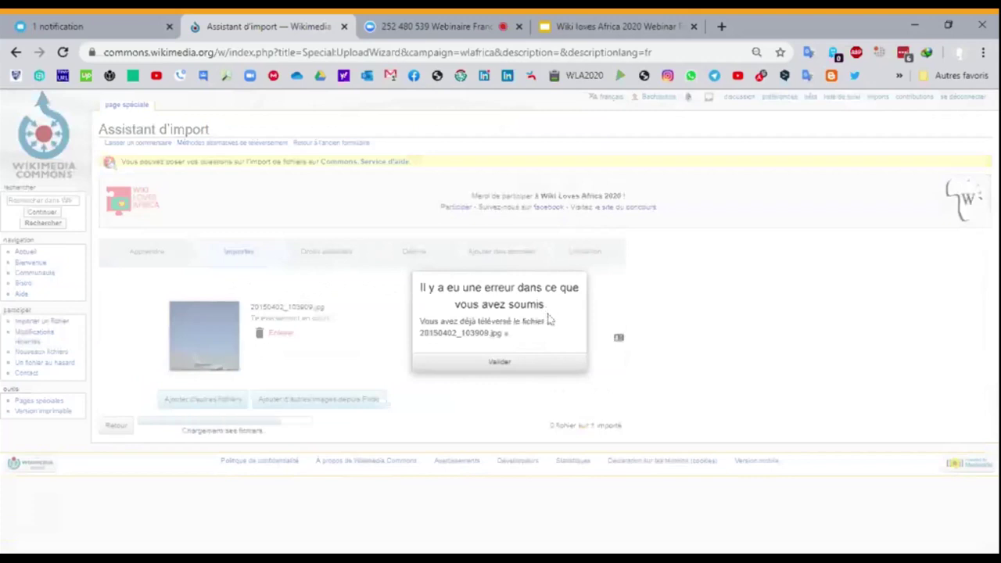
pyautogui.click(497, 364)
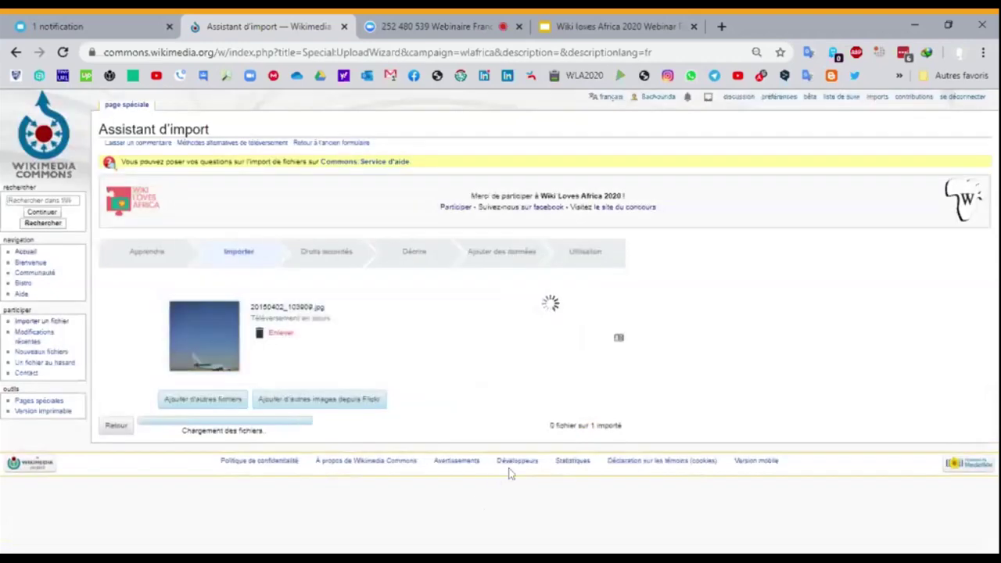
pyautogui.click(116, 427)
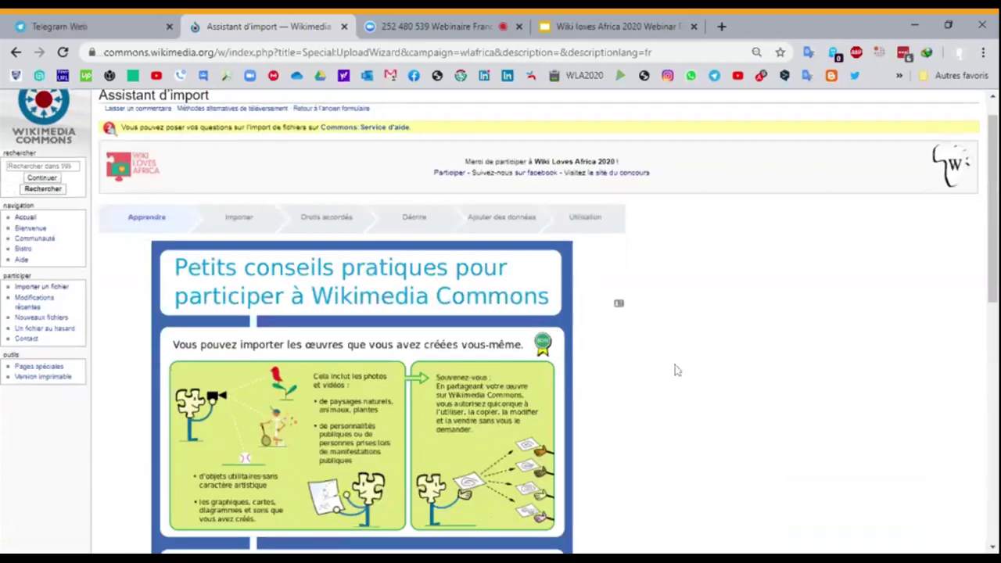
pyautogui.scroll(1, 678, 370)
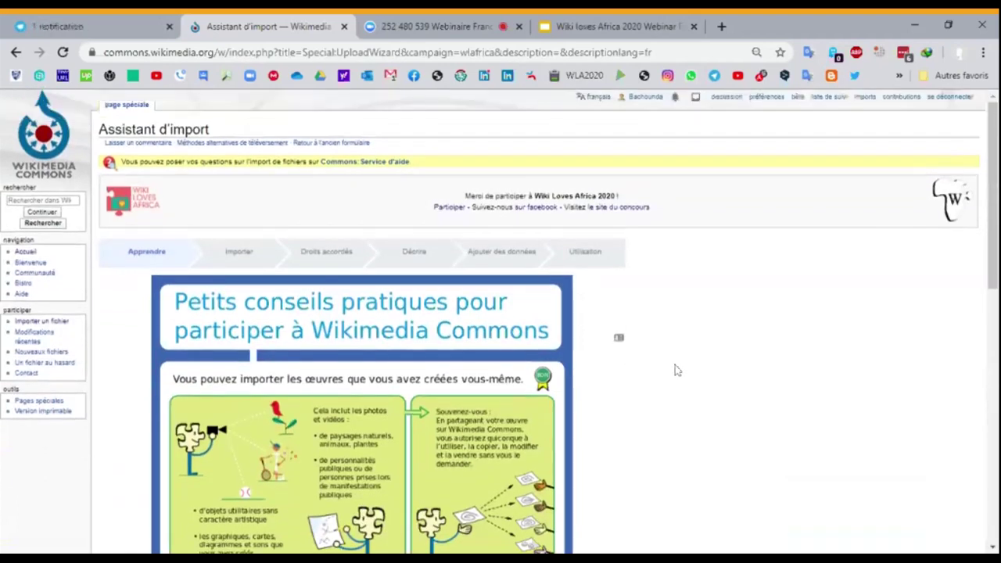
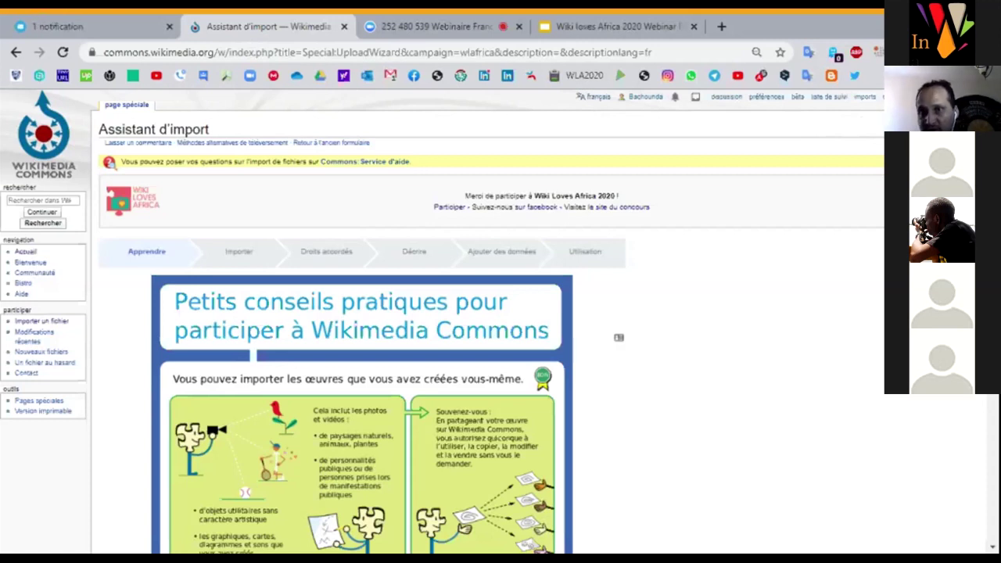
# Open the account's list of uploads and look over the recently imported photos and their names, thumbnails, sizes and dates
pyautogui.click(866, 101)
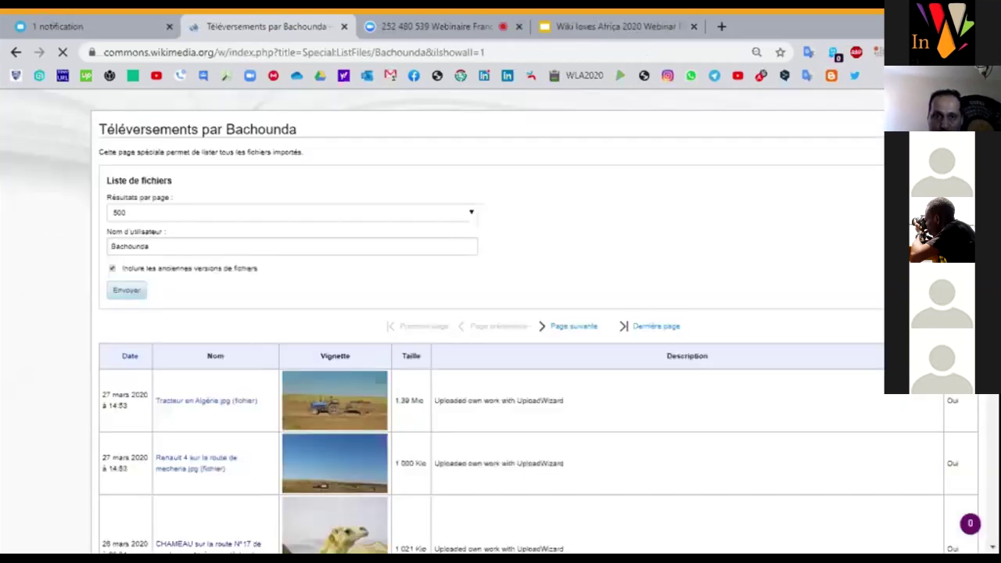
pyautogui.scroll(-3, 749, 311)
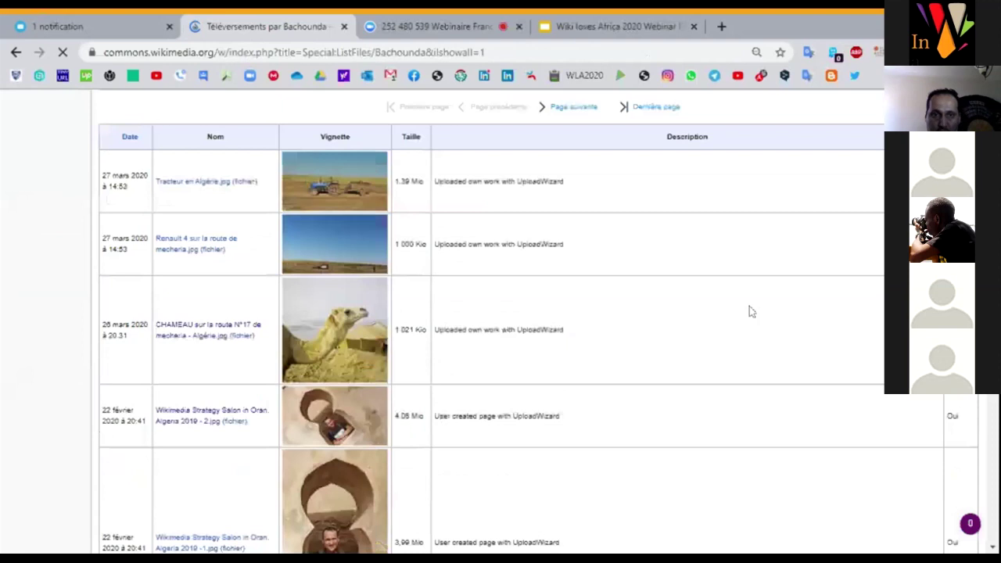
pyautogui.scroll(2, 750, 312)
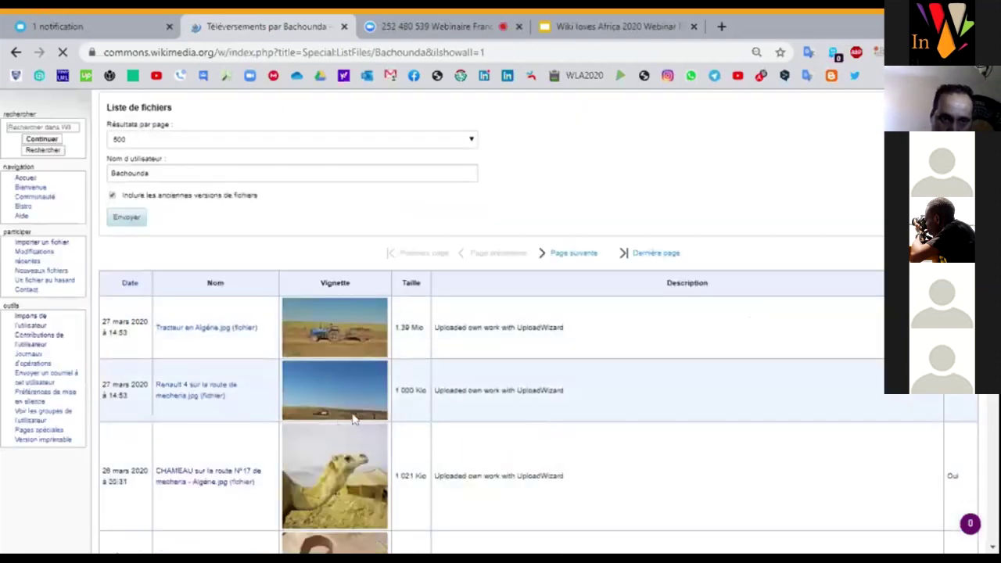
pyautogui.scroll(-3, 353, 420)
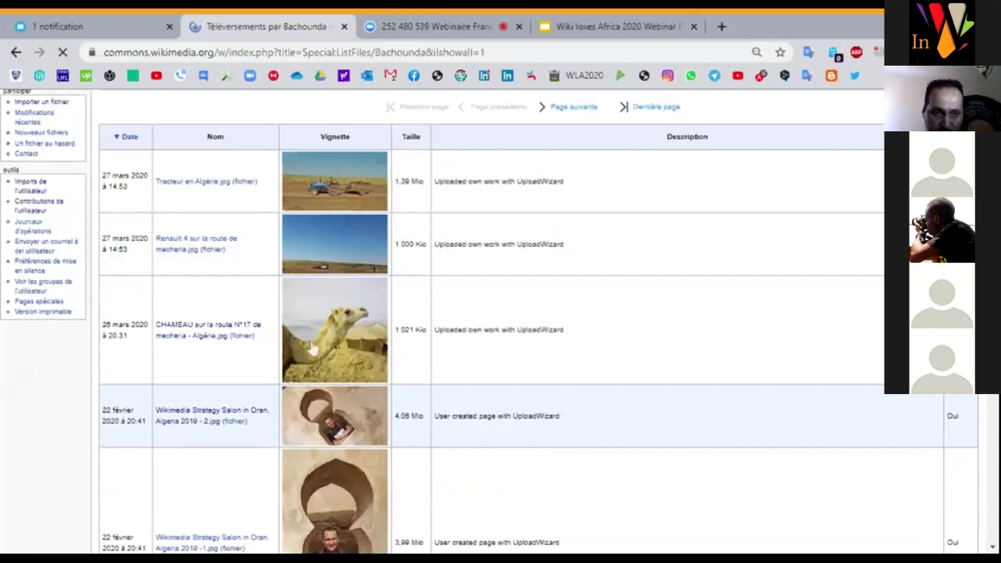
pyautogui.scroll(-1, 336, 443)
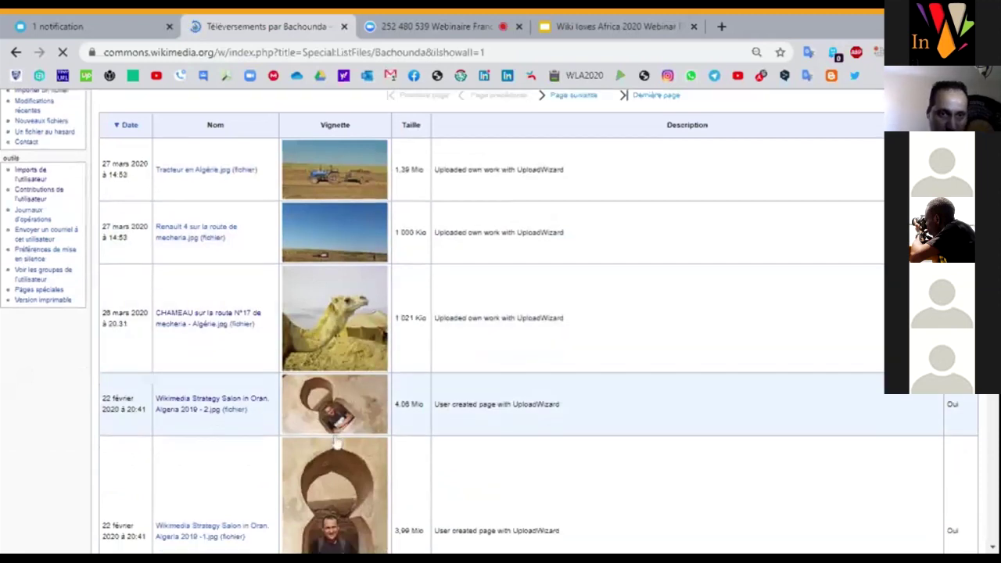
pyautogui.scroll(-10, 337, 443)
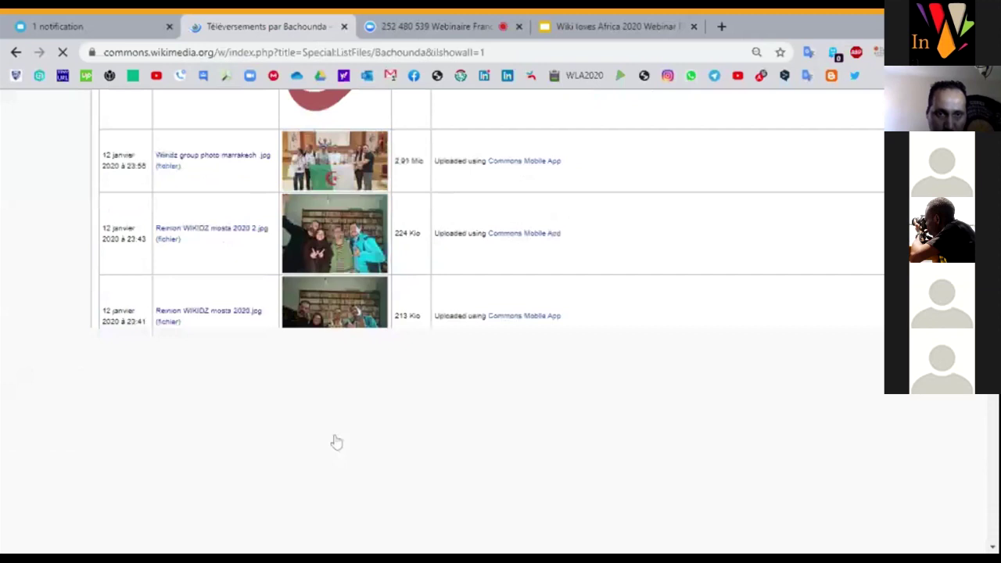
pyautogui.scroll(-5, 336, 442)
pyautogui.scroll(10, 336, 442)
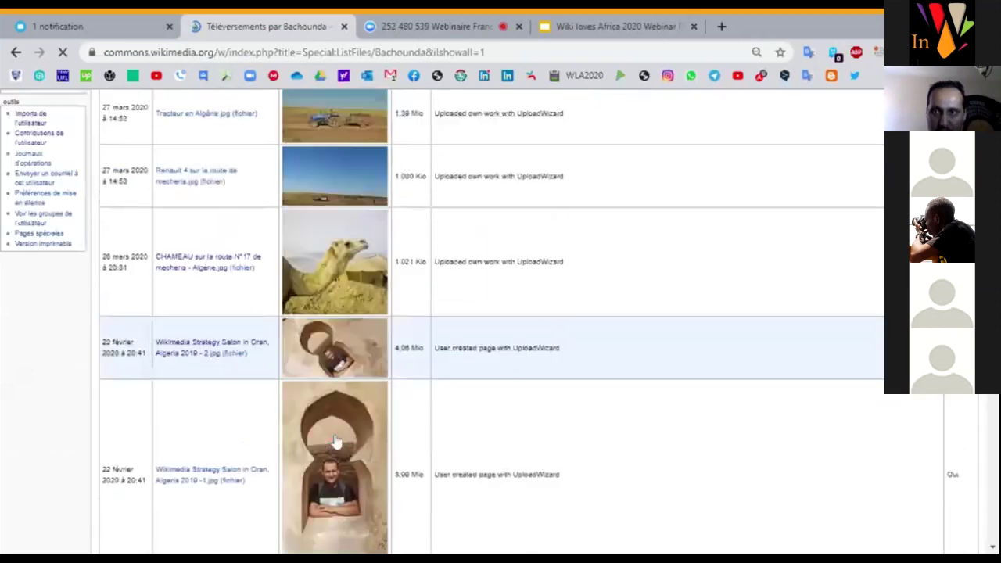
pyautogui.scroll(4, 336, 443)
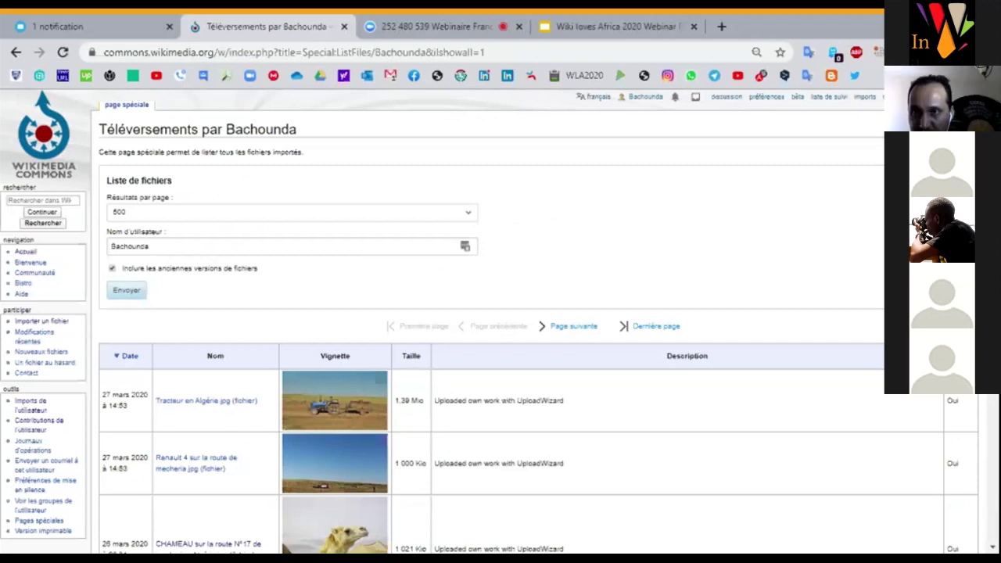
# Open the account's contributions list and look through the recent and older edits
pyautogui.press('F5')
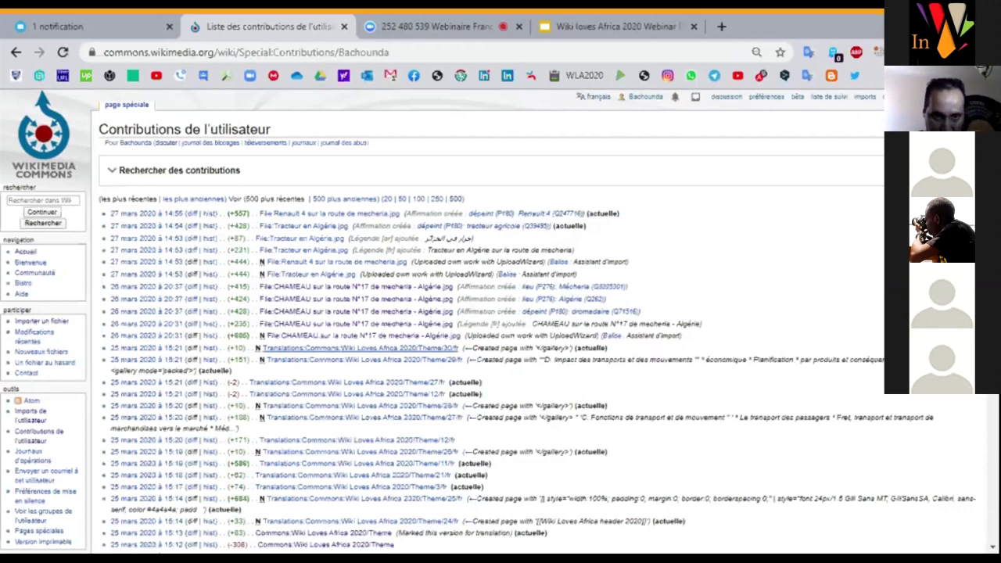
pyautogui.scroll(-1, 341, 356)
pyautogui.scroll(-4, 342, 356)
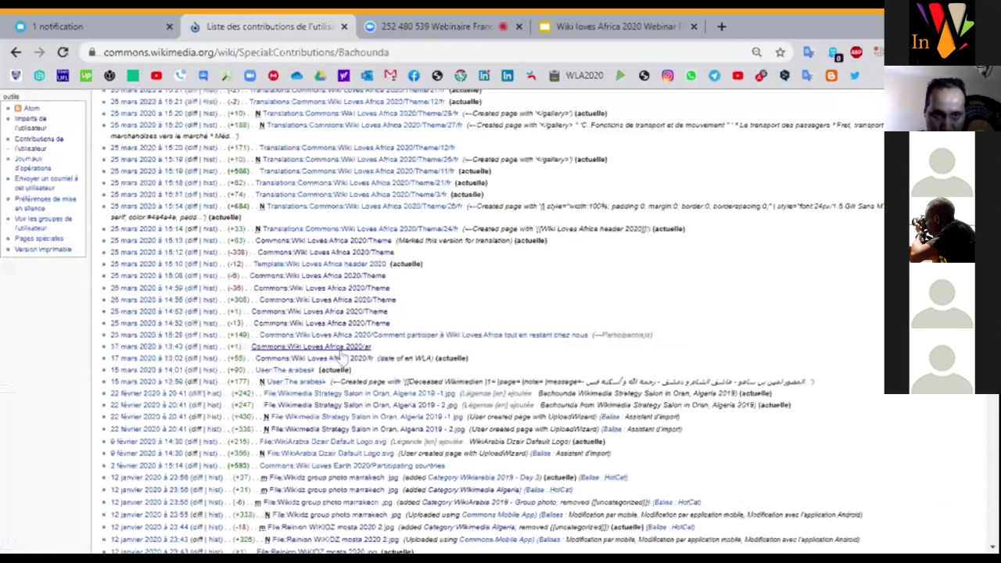
pyautogui.scroll(-2, 342, 356)
pyautogui.scroll(-3, 342, 356)
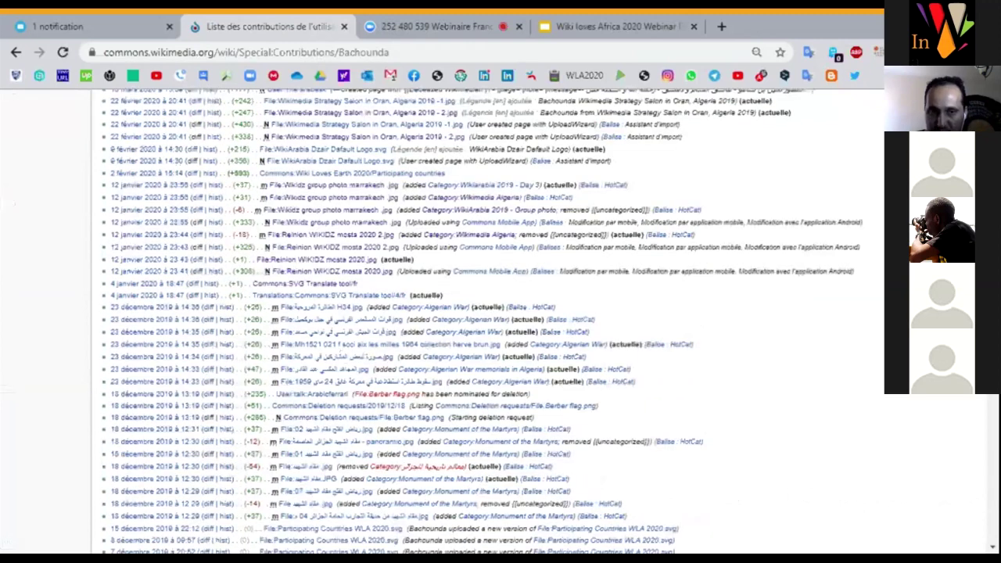
pyautogui.scroll(15, 342, 356)
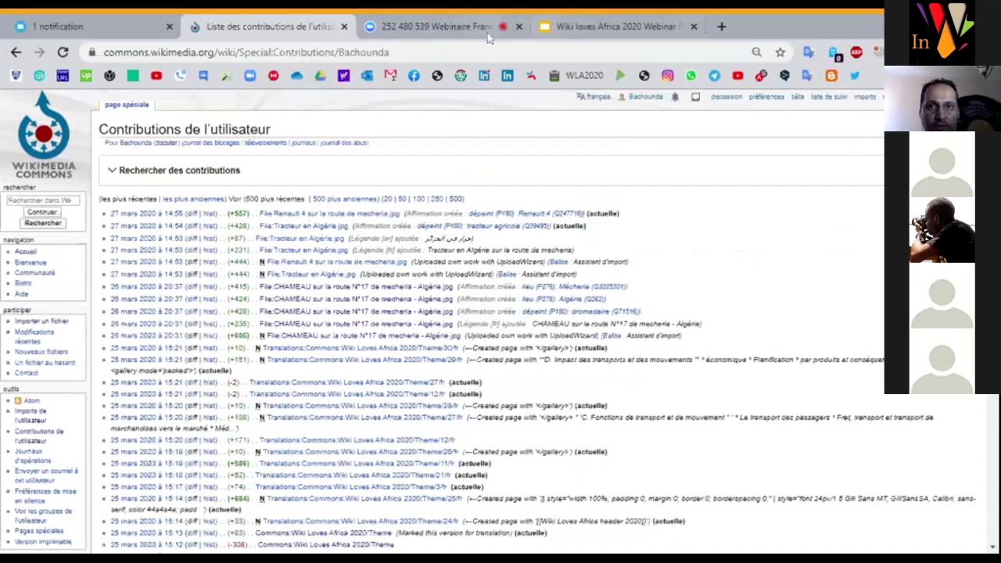
pyautogui.click(431, 27)
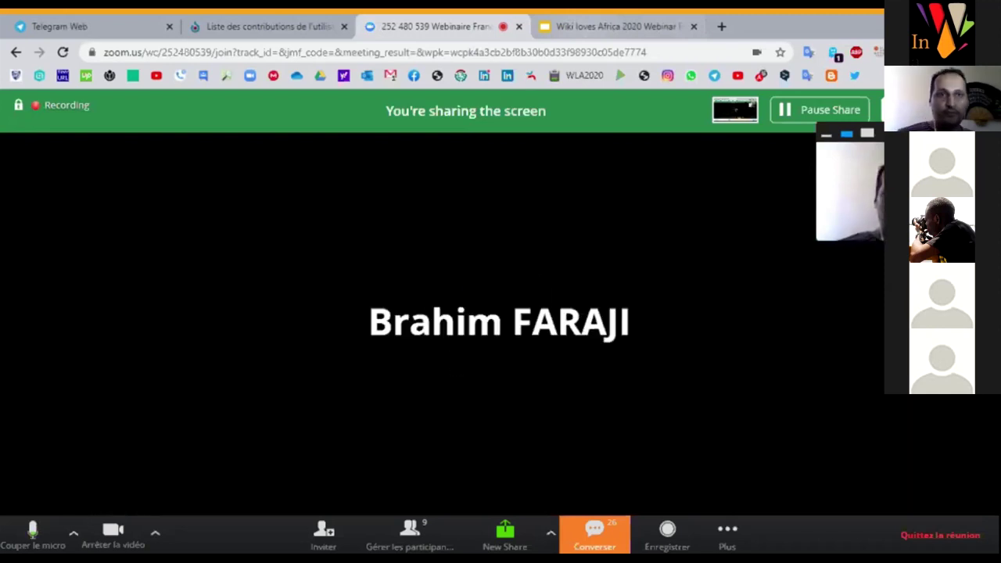
pyautogui.click(307, 27)
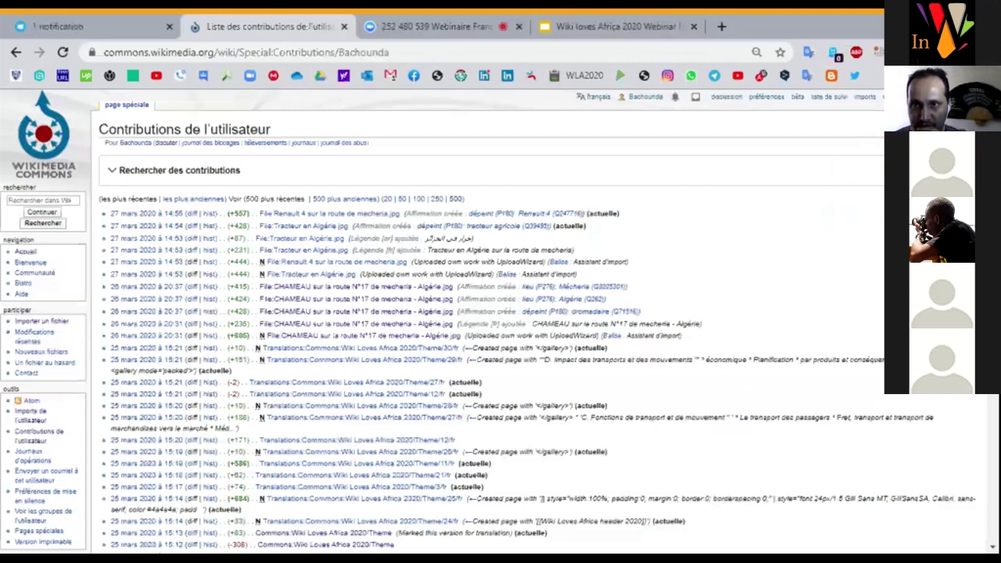
# Open the file page of the uploaded tractor photo and examine its description, licence, file history, metadata and categories
pyautogui.click(866, 98)
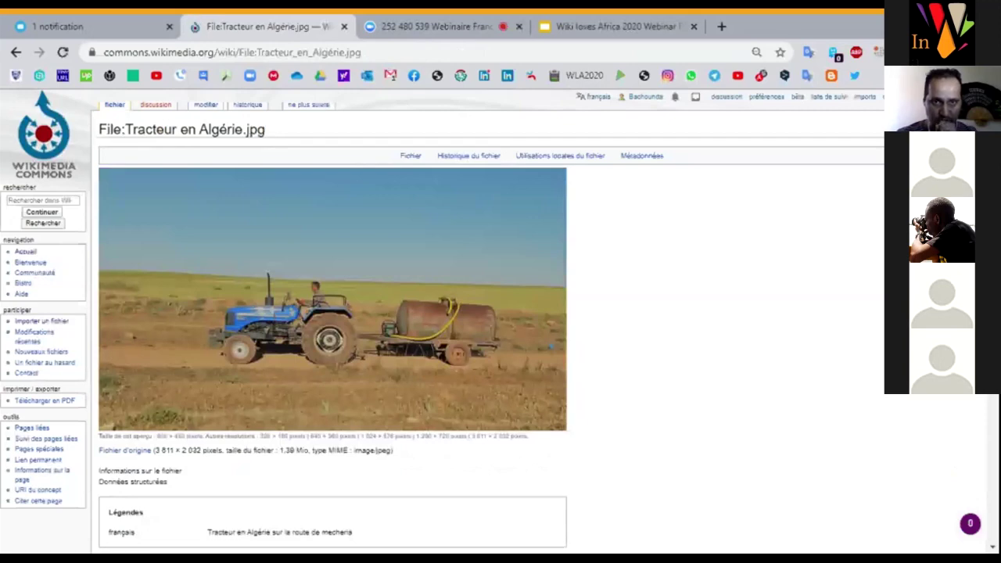
pyautogui.scroll(-5, 690, 395)
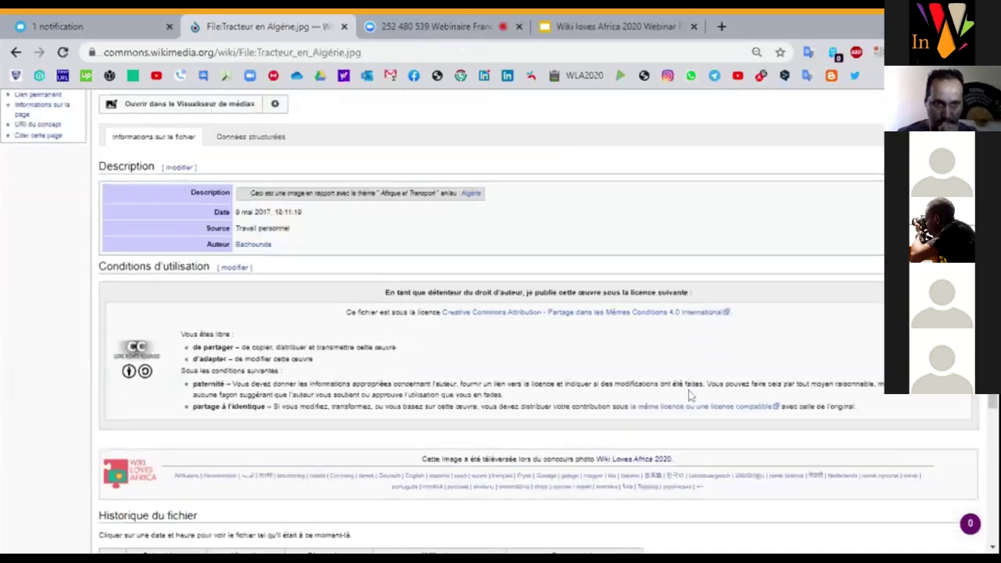
pyautogui.scroll(-2, 690, 395)
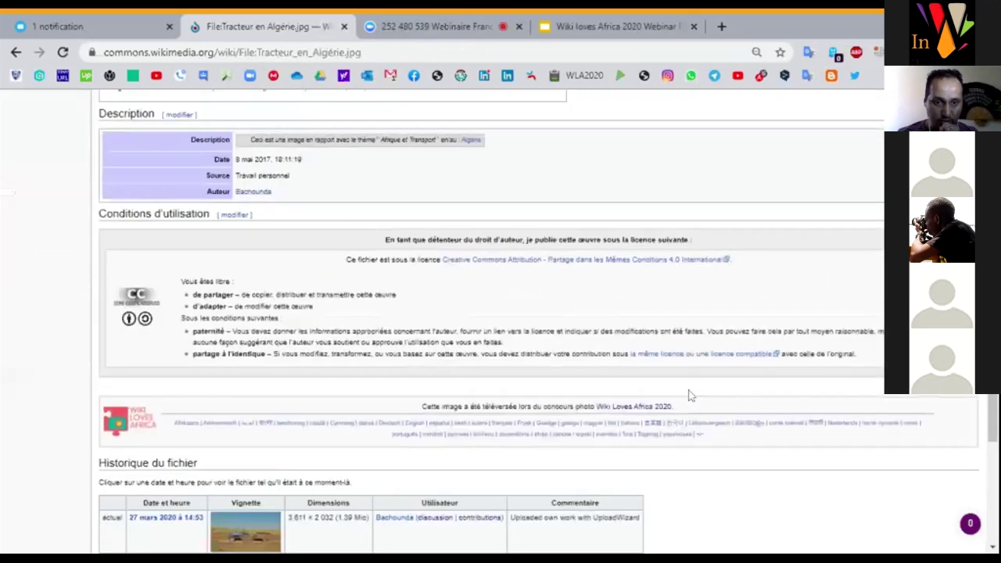
pyautogui.scroll(-3, 691, 395)
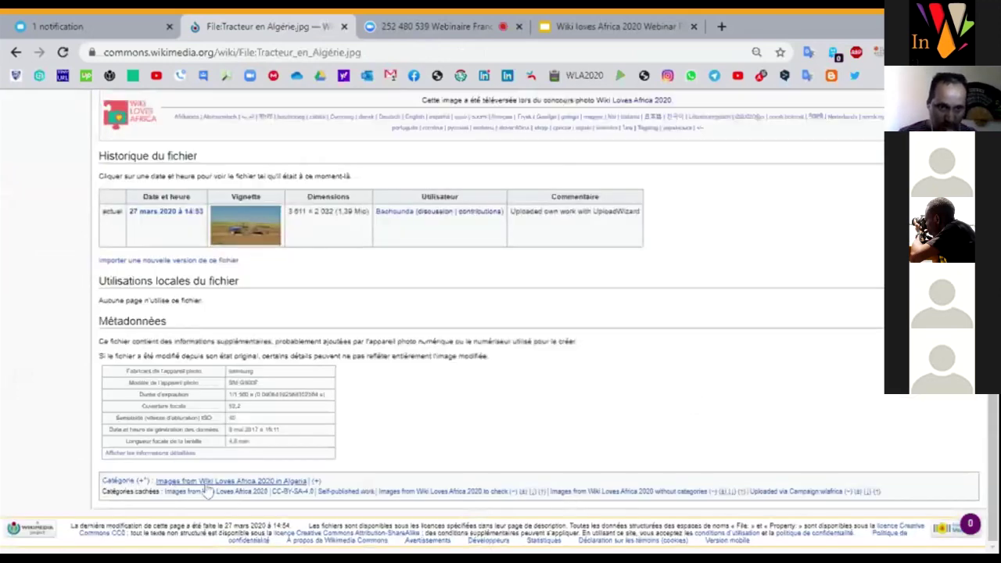
# Add the category "Algérie" to the tractor photo
pyautogui.click(316, 481)
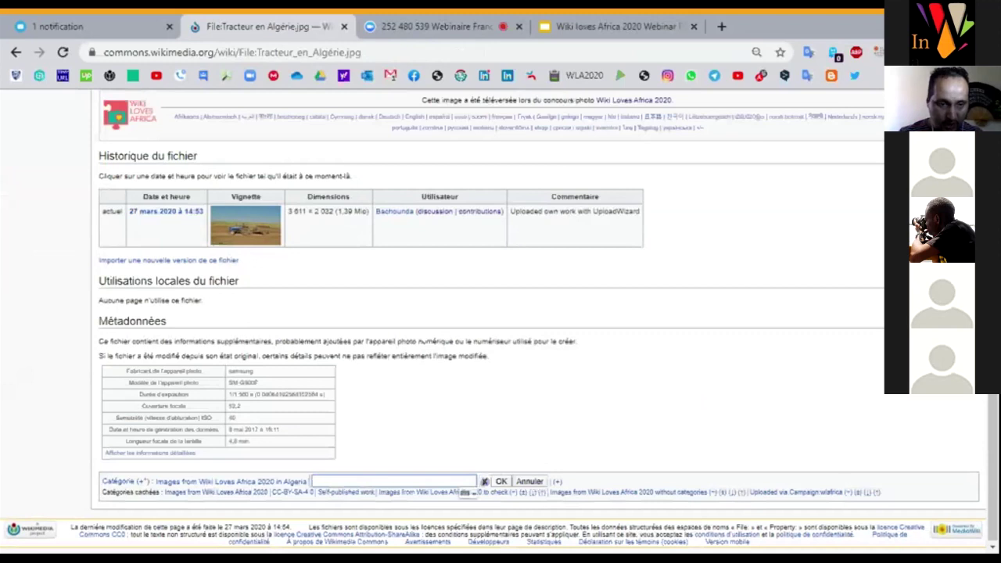
pyautogui.write('Algérie (ship, 1952')
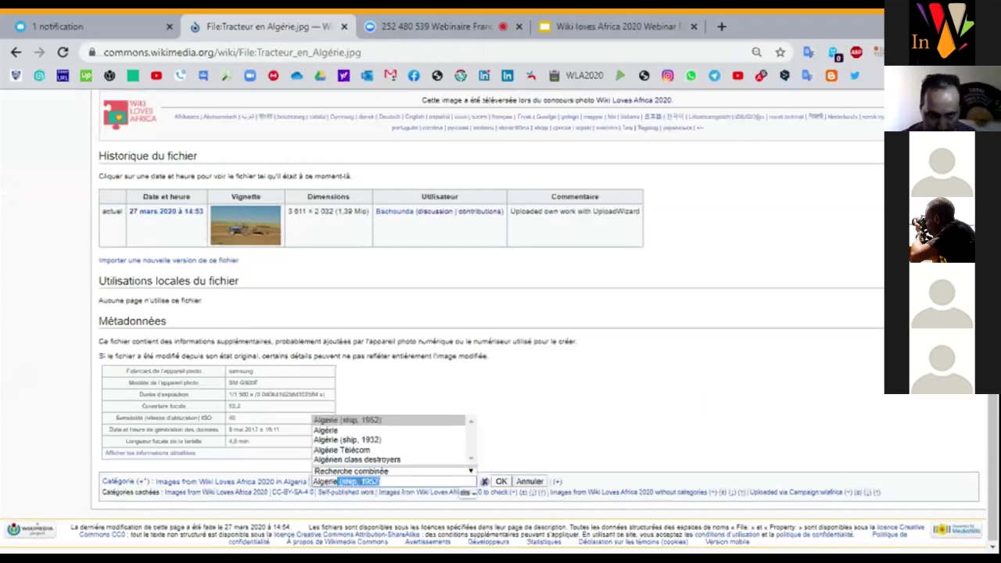
pyautogui.click(329, 431)
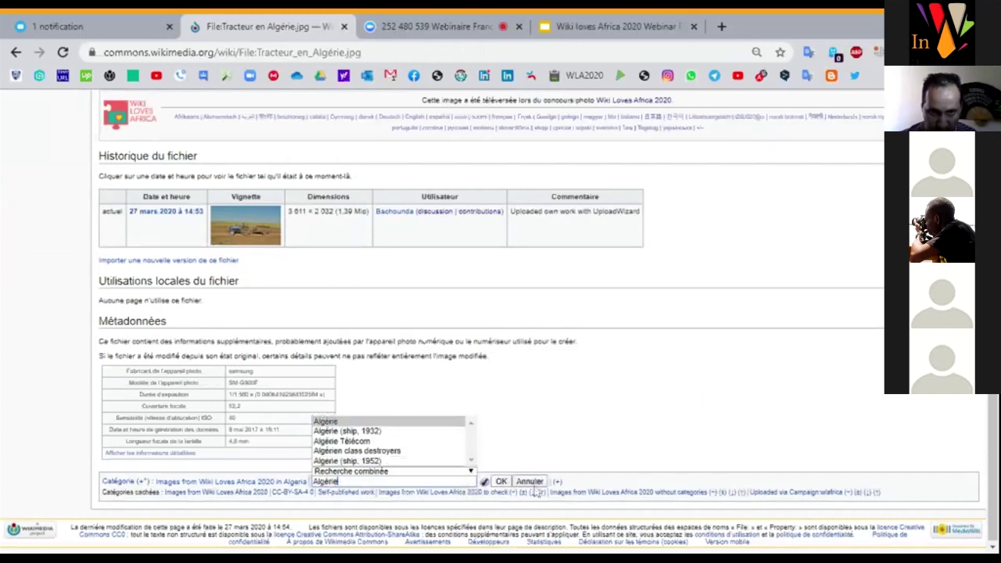
pyautogui.click(501, 482)
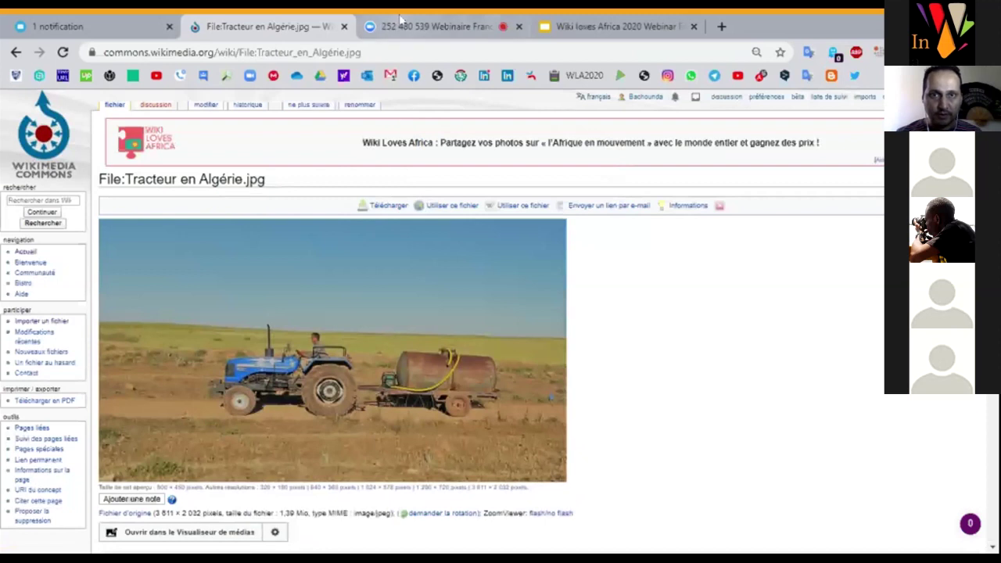
# Switch to the Zoom meeting, dismiss the chat notification and return to the tractor photo's page
pyautogui.click(436, 28)
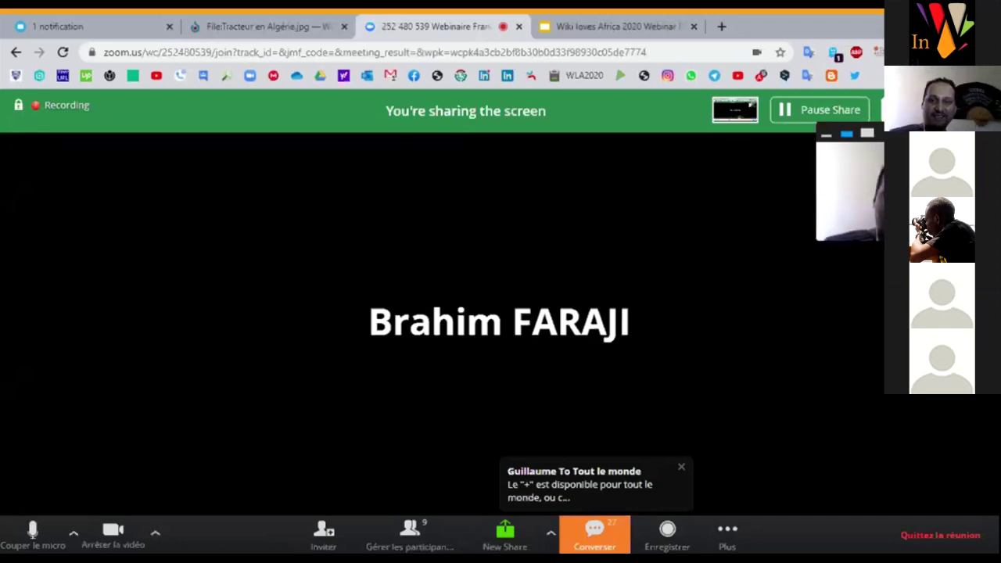
pyautogui.click(681, 468)
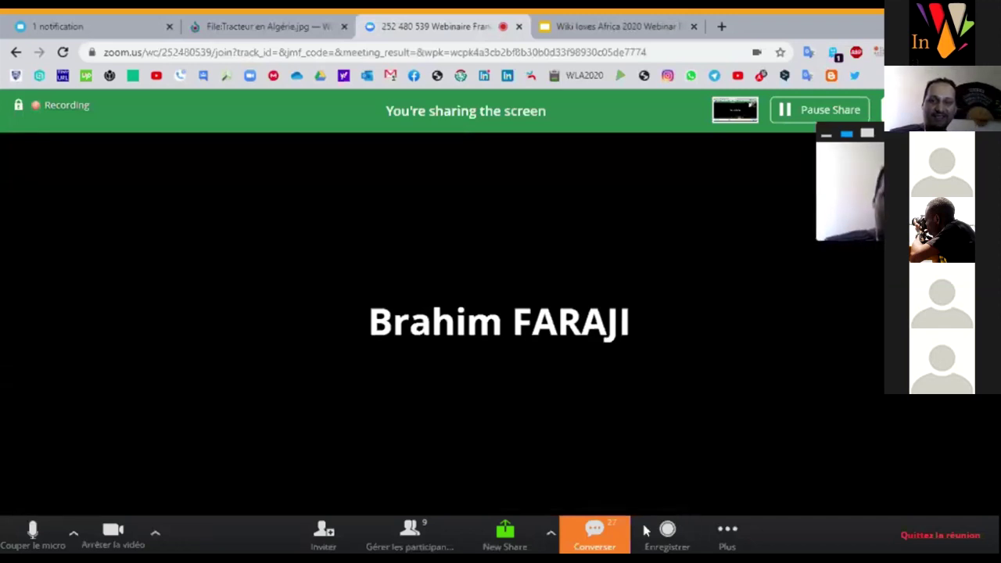
pyautogui.click(245, 28)
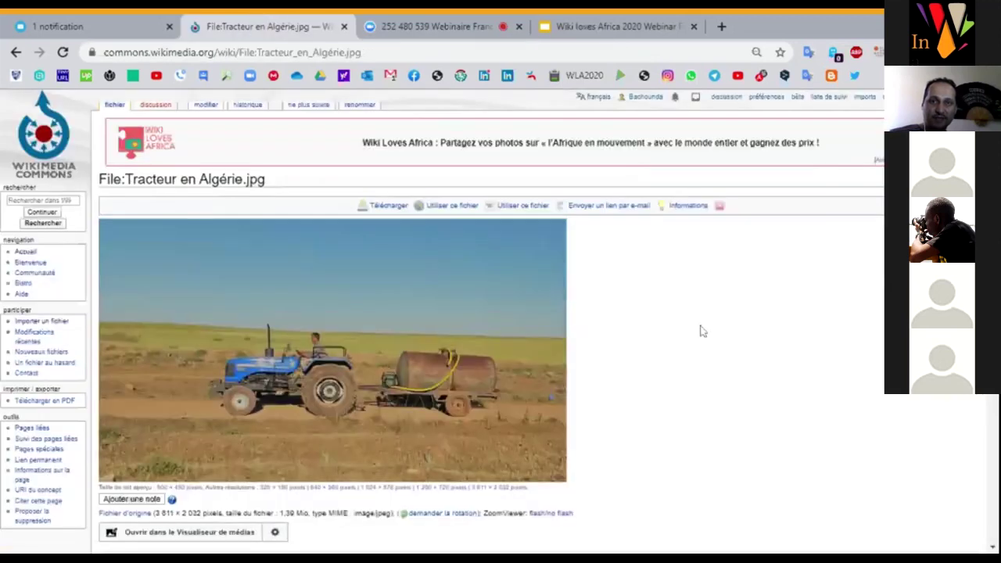
# Turn off the camera in the Zoom meeting and switch back to the tractor photo's page
pyautogui.click(468, 26)
pyautogui.click(114, 532)
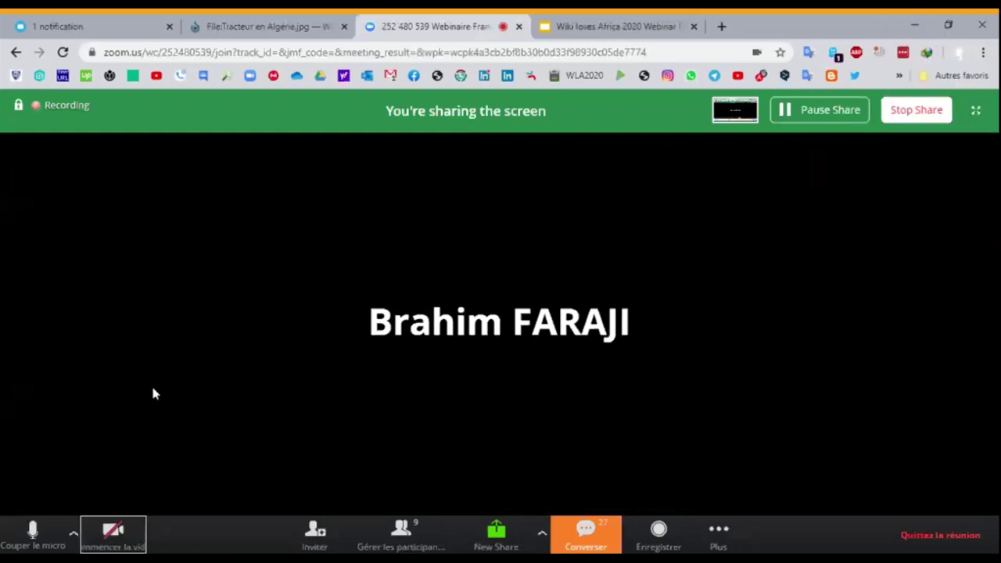
pyautogui.click(245, 28)
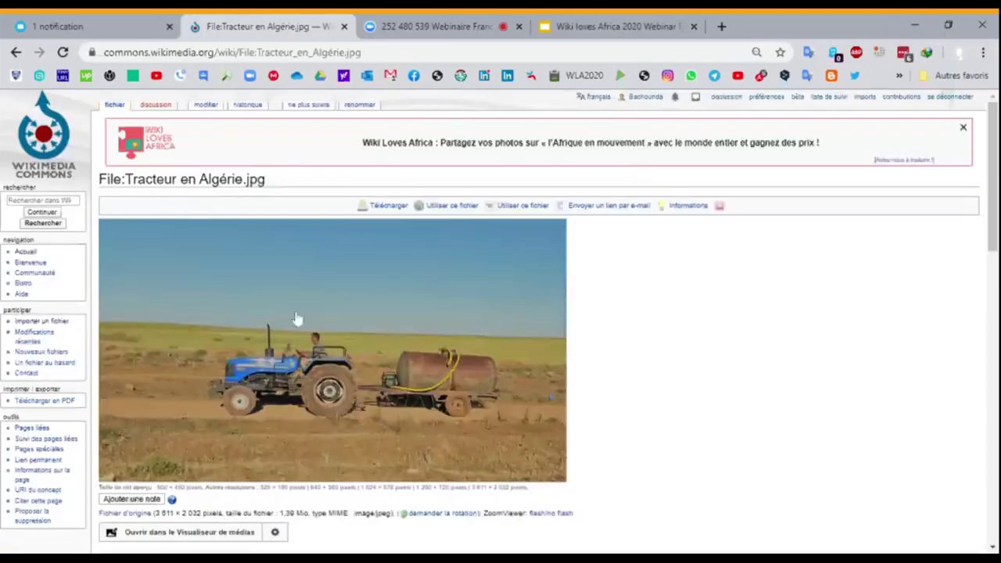
# Check the Zoom meeting, return to the tractor photo's page and examine its file history, metadata and categories
pyautogui.click(411, 35)
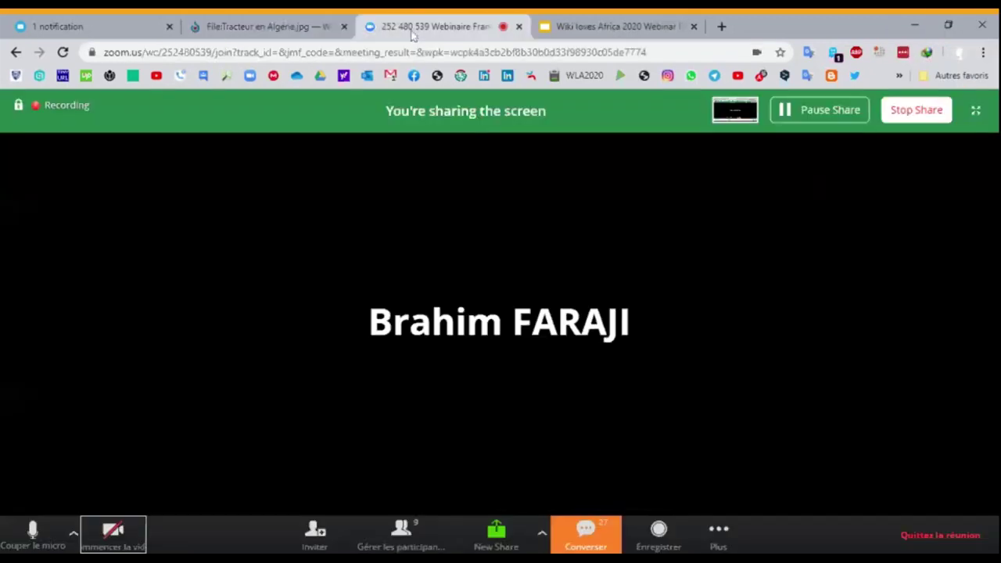
pyautogui.click(250, 19)
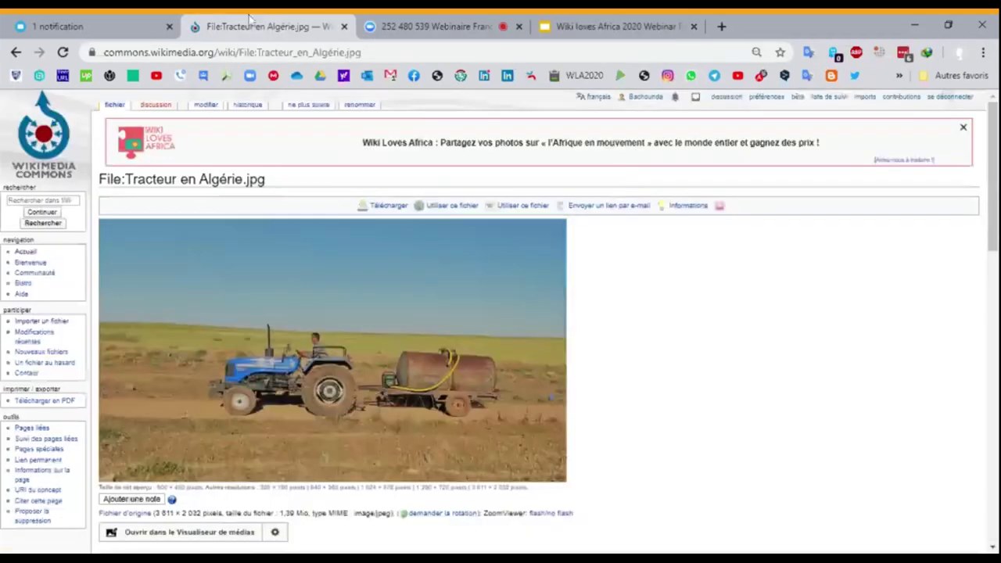
pyautogui.click(413, 26)
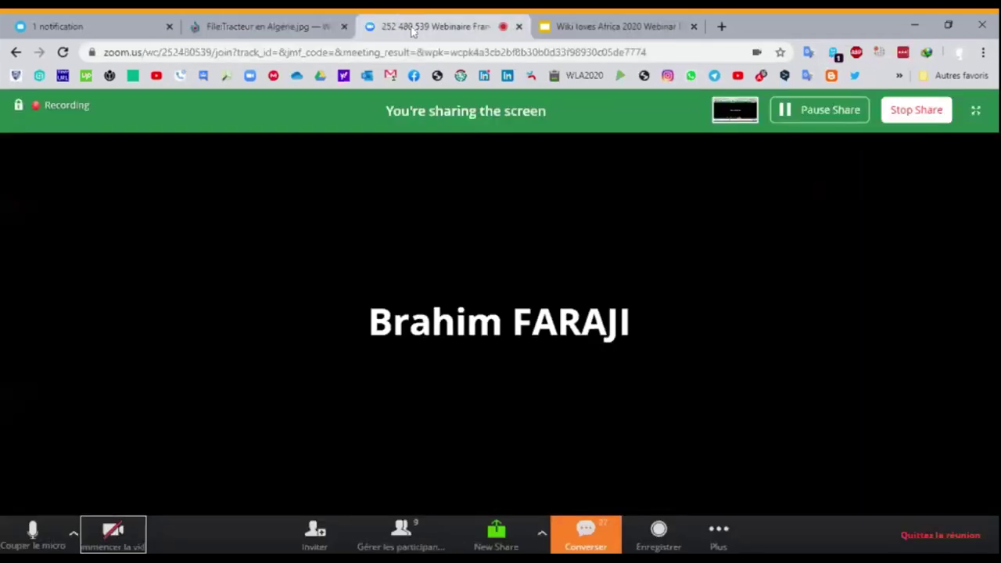
pyautogui.click(263, 23)
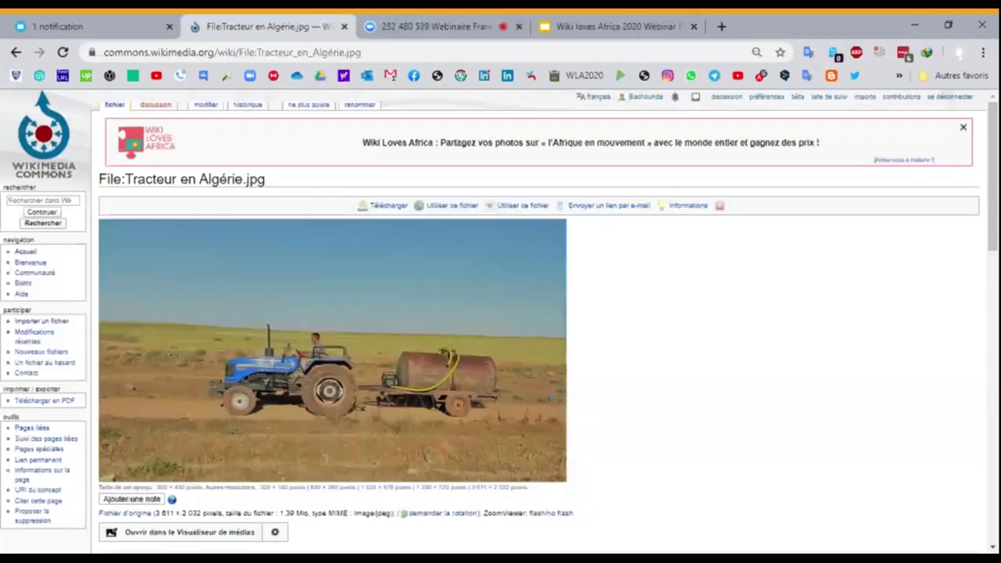
pyautogui.scroll(-10, 626, 352)
pyautogui.scroll(-1, 626, 351)
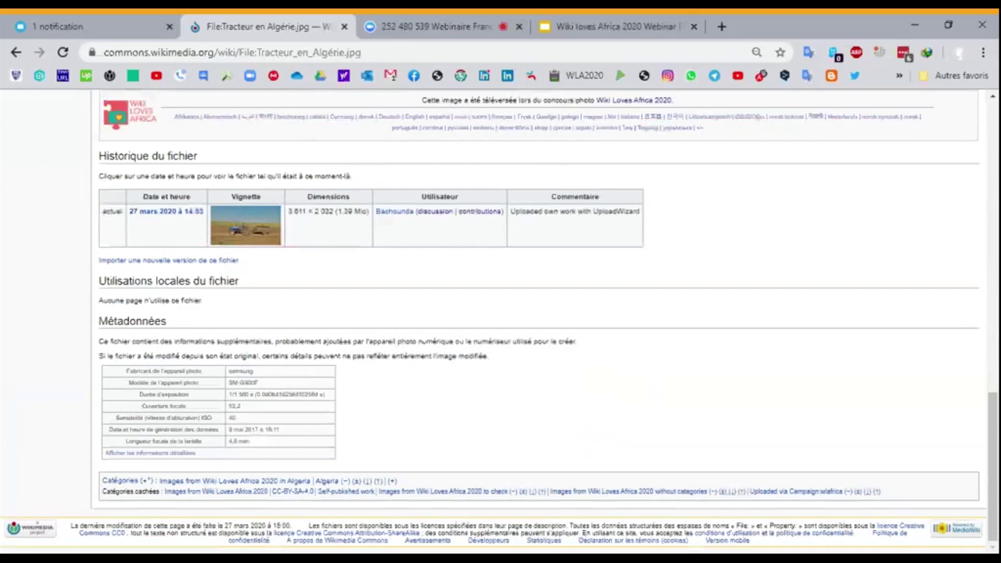
pyautogui.click(416, 32)
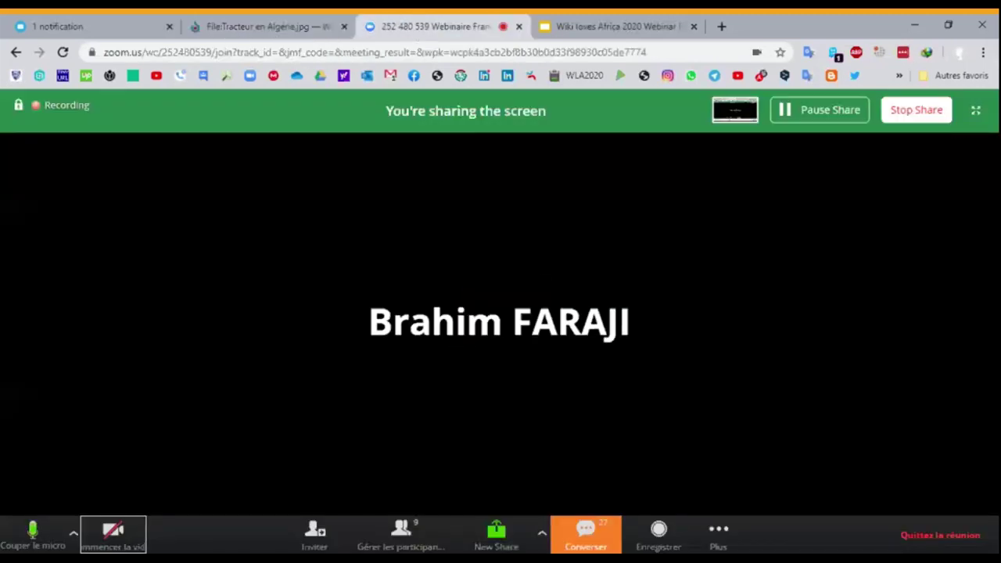
pyautogui.click(243, 29)
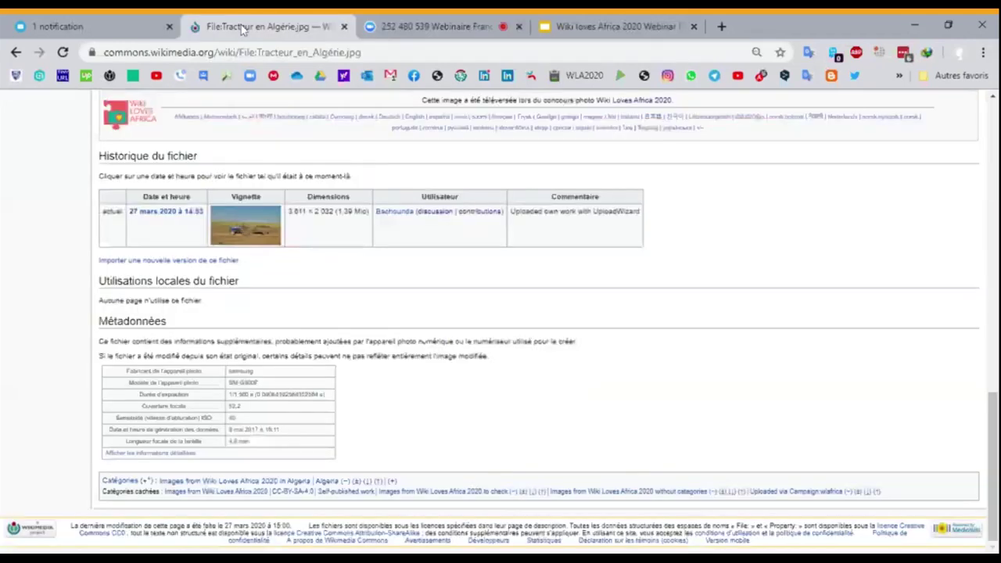
pyautogui.hotkey('ctrl', 'Tab')
pyautogui.click(233, 28)
pyautogui.click(94, 29)
pyautogui.click(266, 28)
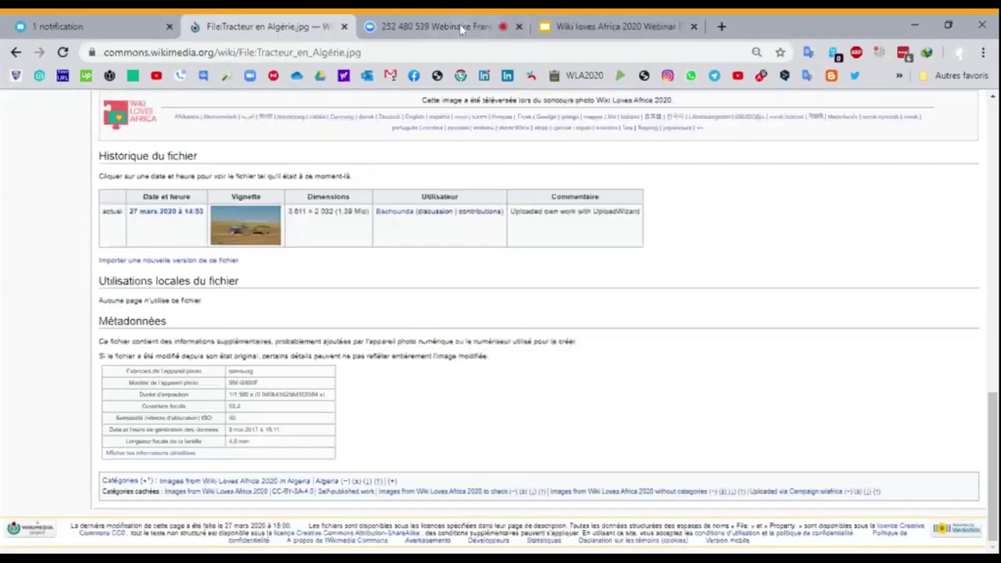
# Show the participants list in the Zoom meeting, check it and return to the tractor photo's page
pyautogui.click(420, 28)
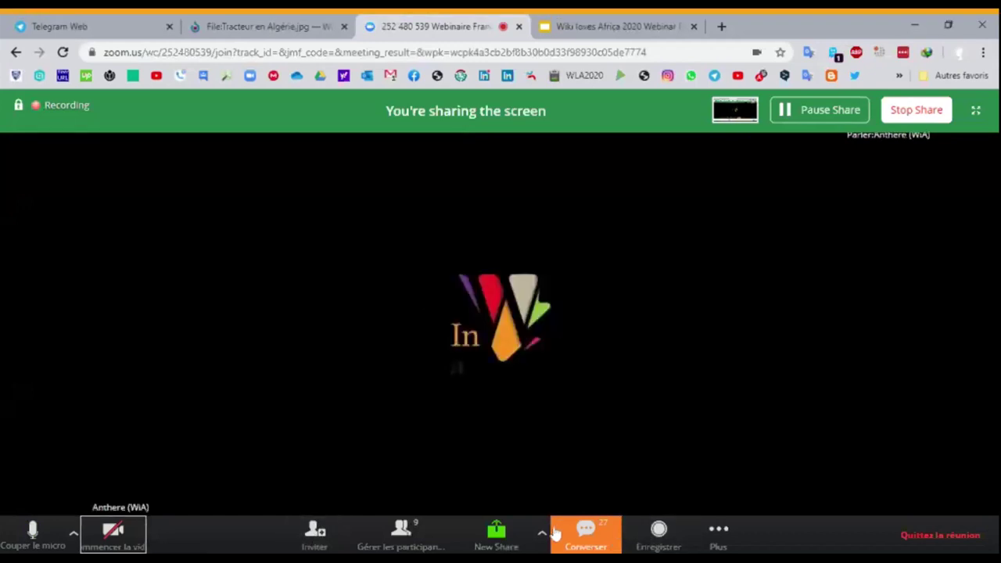
pyautogui.click(401, 535)
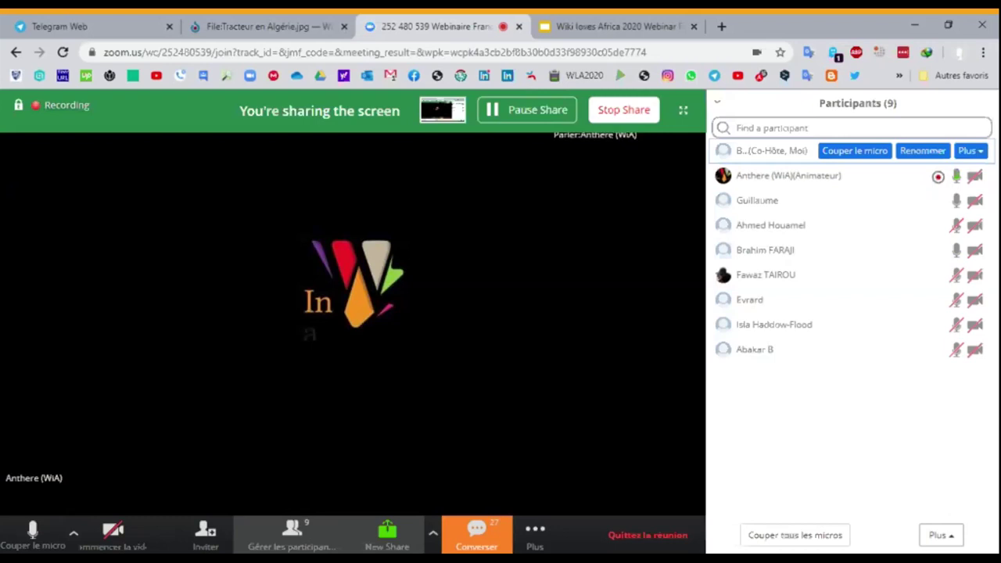
pyautogui.click(237, 28)
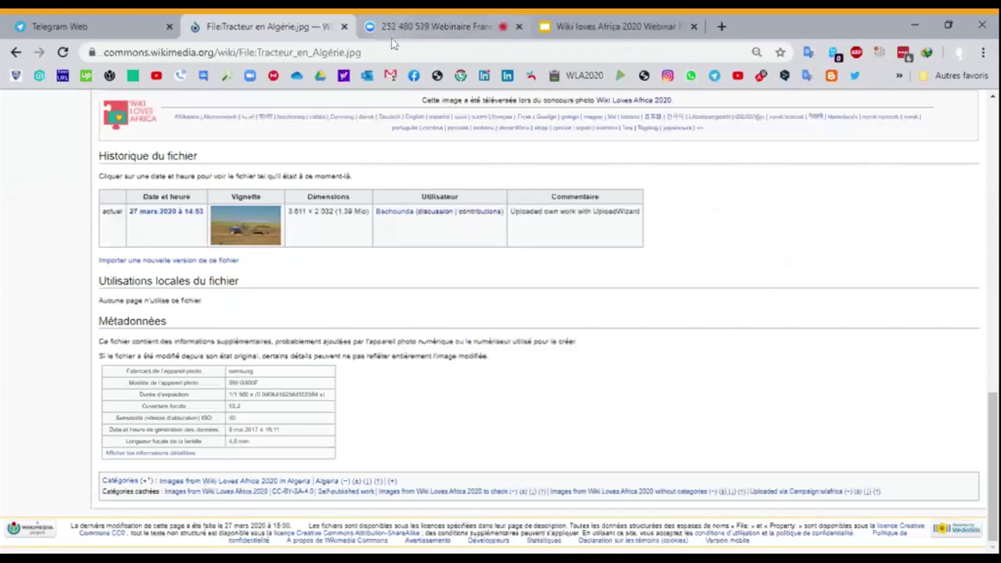
pyautogui.click(442, 28)
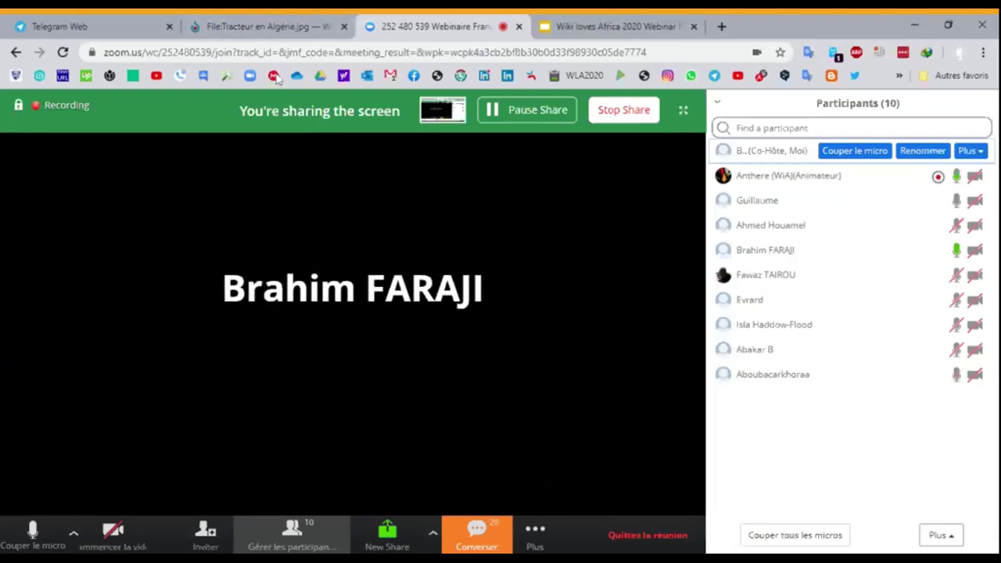
pyautogui.click(242, 30)
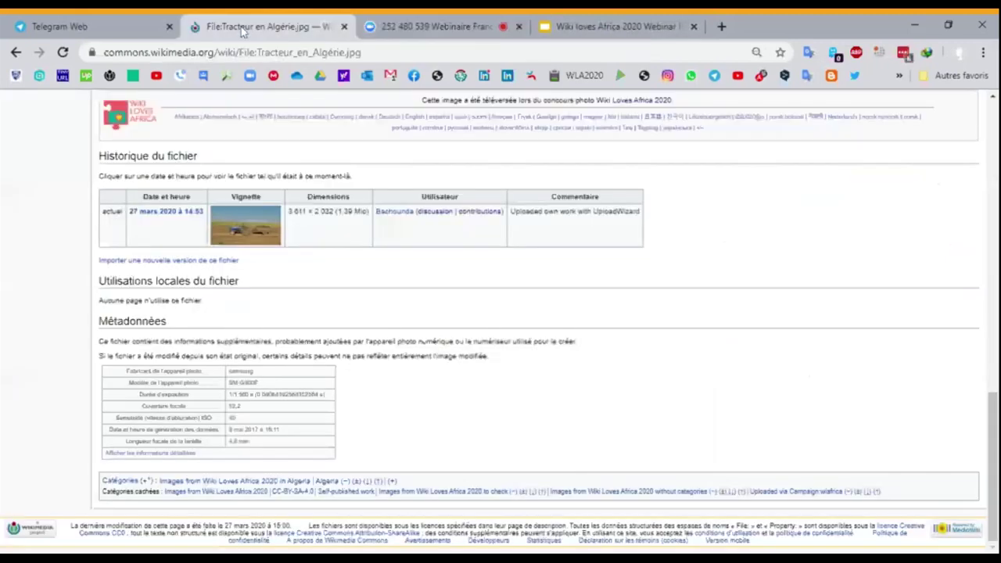
# Start a new file import from the tractor photo's page and upload Mohammadia (15).jpg, P7290764.JPG and P9233519.JPG
pyautogui.scroll(5, 706, 357)
pyautogui.scroll(5, 707, 356)
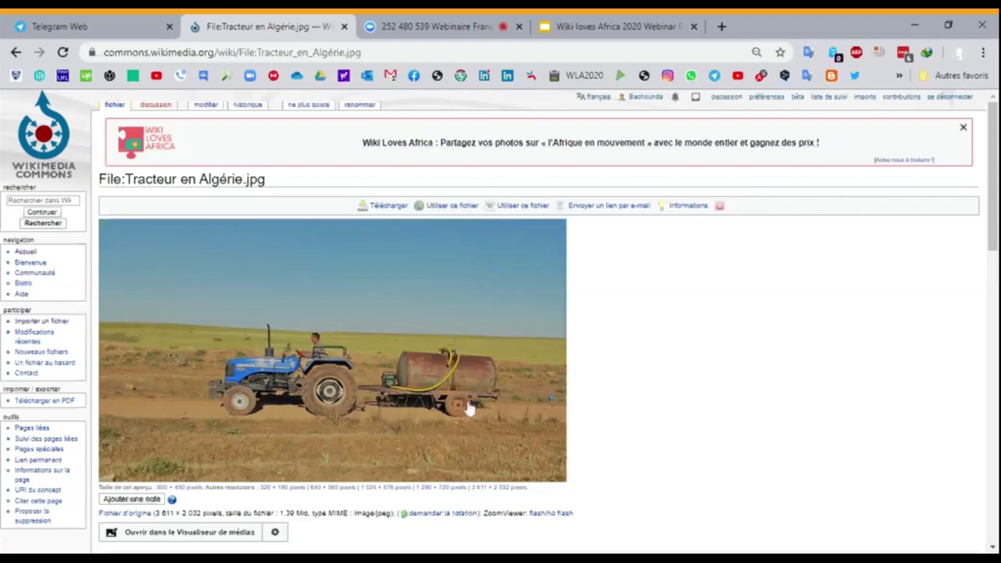
pyautogui.scroll(-3, 469, 409)
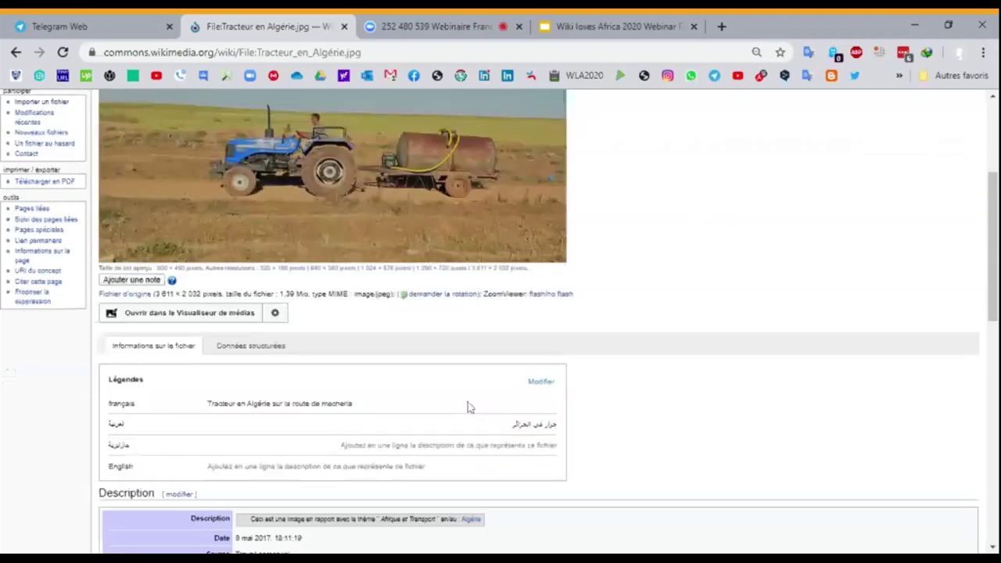
pyautogui.scroll(-4, 469, 407)
pyautogui.scroll(7, 469, 407)
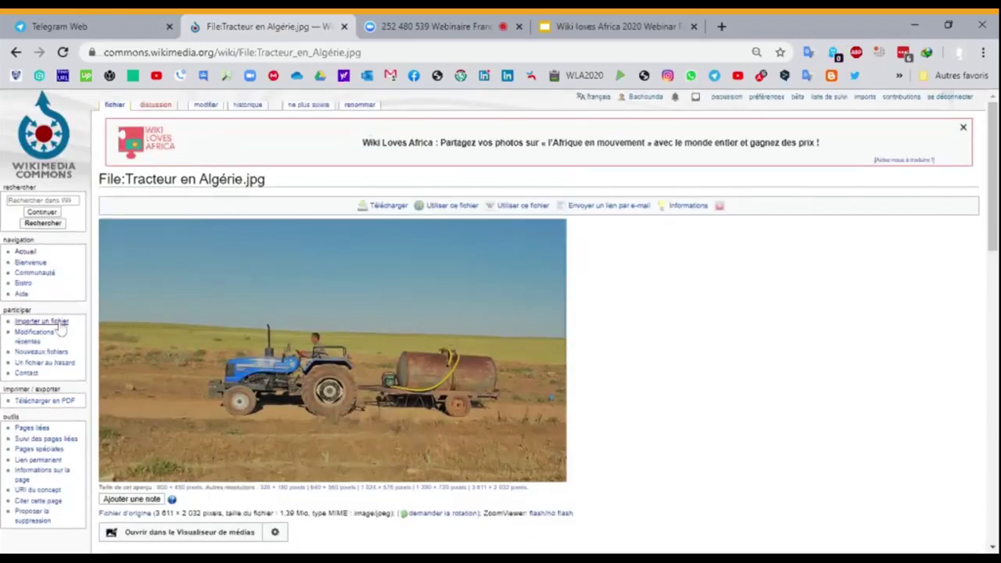
pyautogui.click(59, 323)
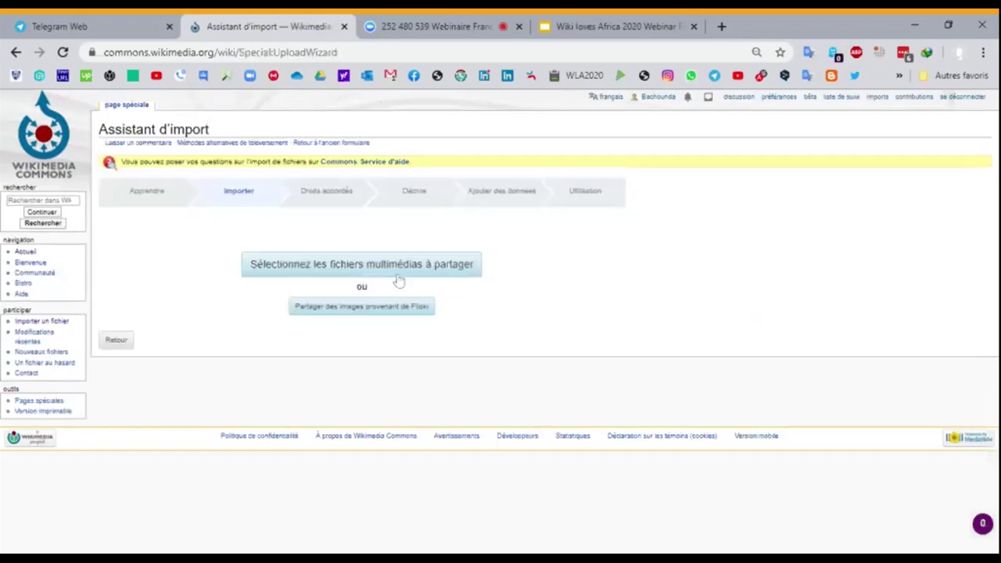
pyautogui.click(399, 271)
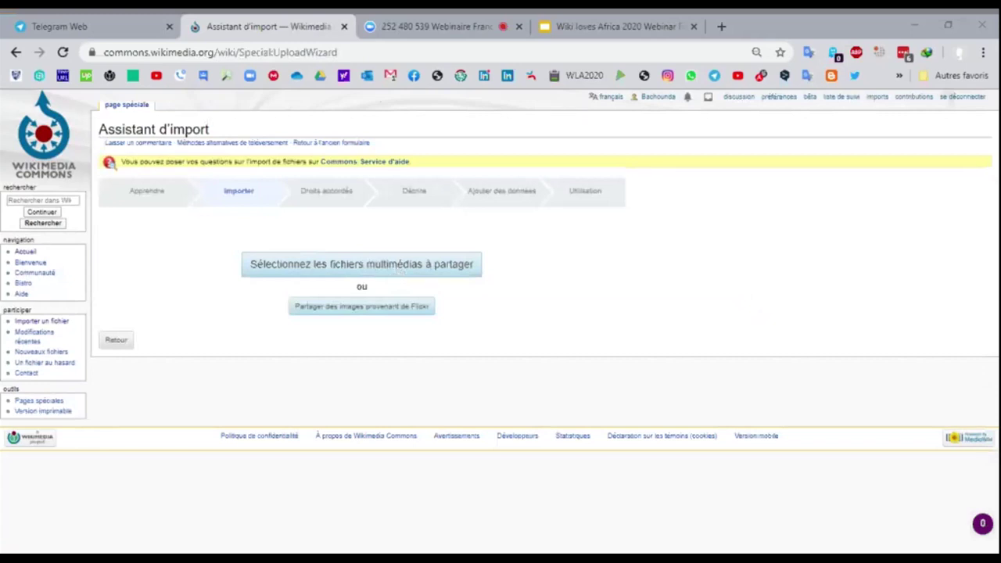
pyautogui.press('Return')
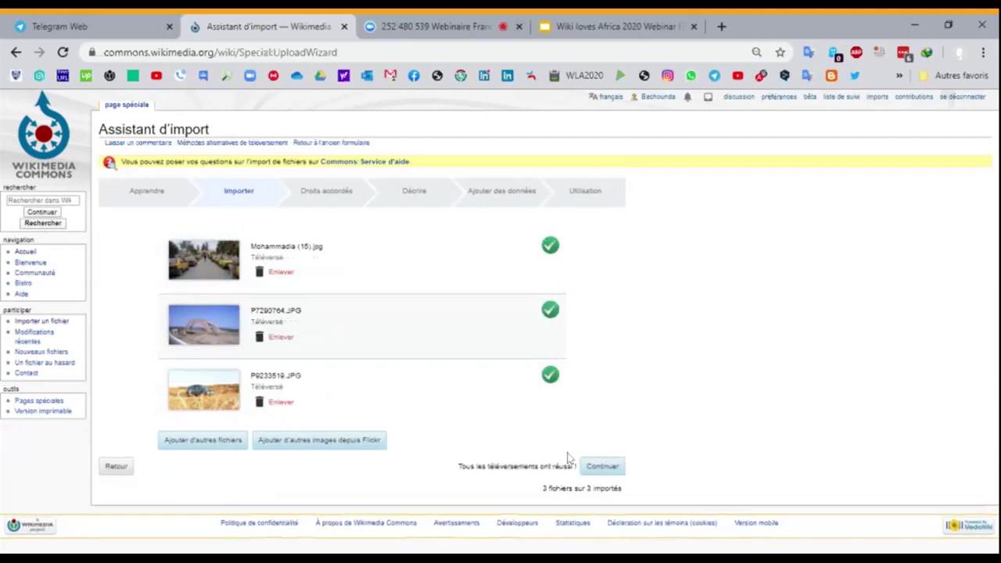
# Declare the three uploaded files as own work and proceed to the description stage
pyautogui.click(605, 468)
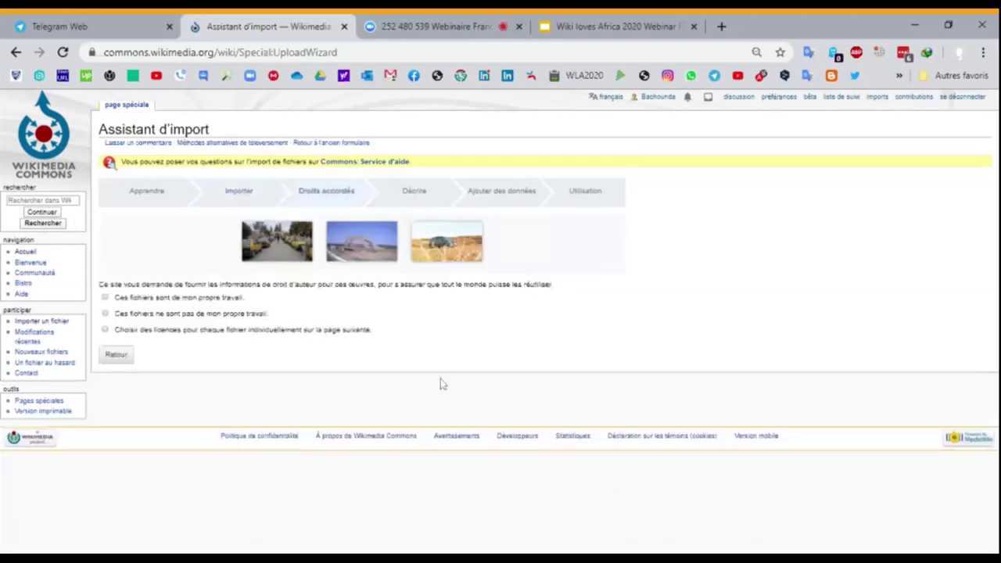
pyautogui.click(105, 299)
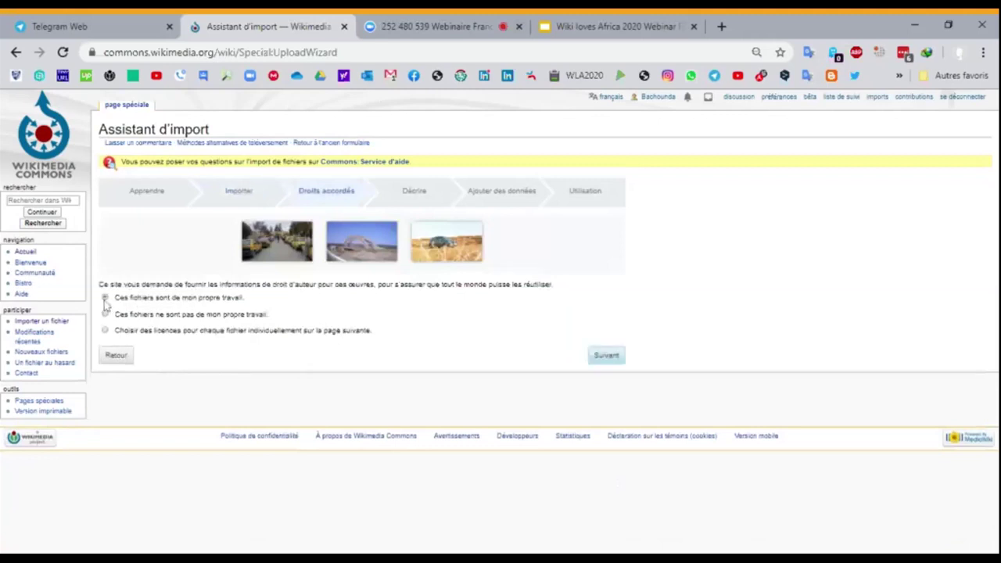
pyautogui.click(615, 440)
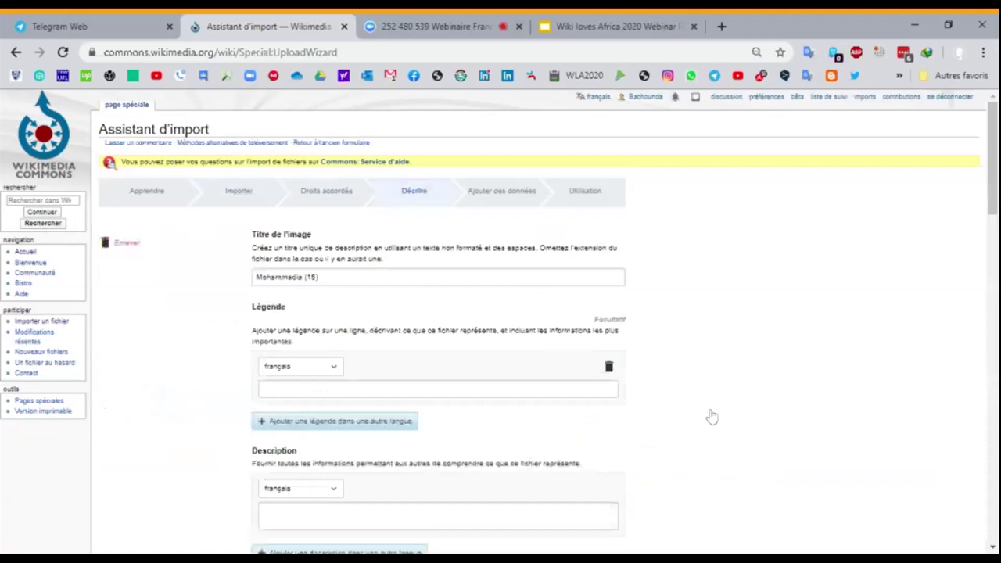
# Examine the first photo's description form, including the location fields and the options for copying information to all following uploads
pyautogui.scroll(-3, 708, 375)
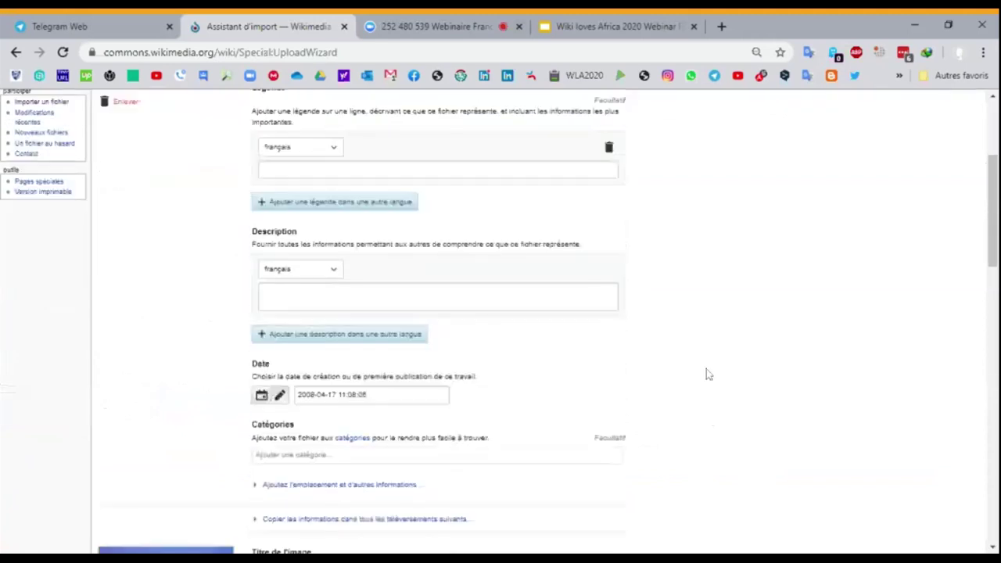
pyautogui.scroll(-2, 708, 375)
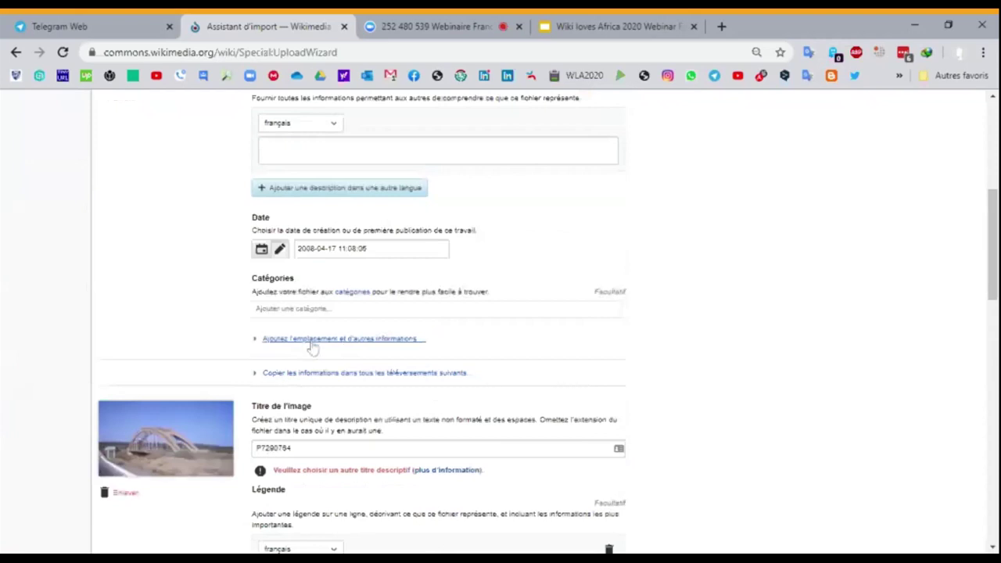
pyautogui.click(254, 341)
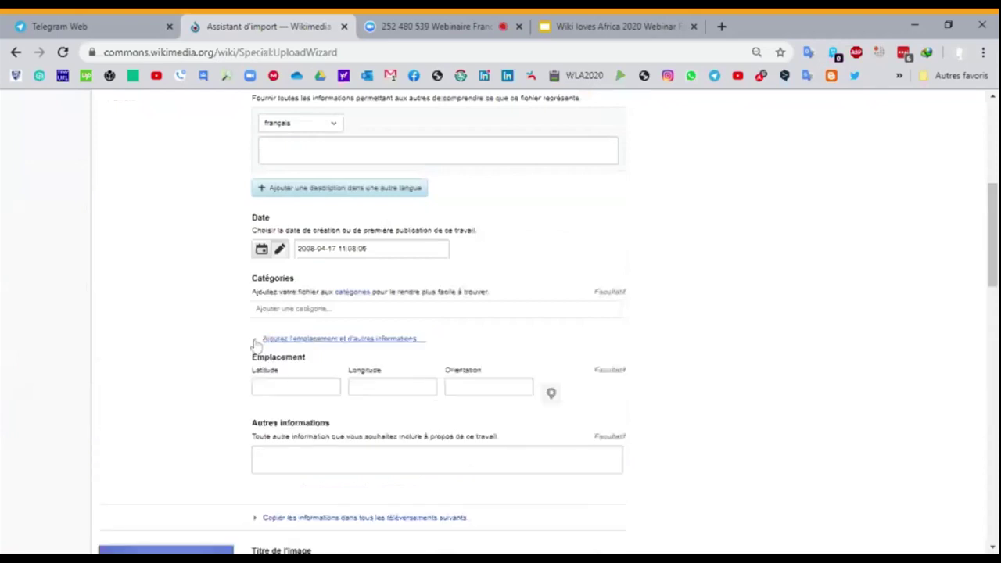
pyautogui.click(256, 341)
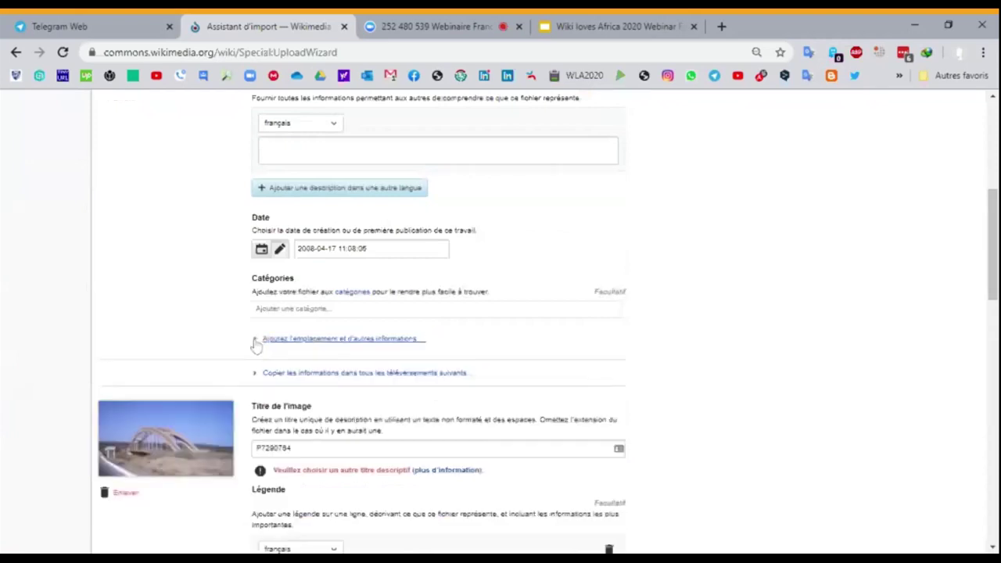
pyautogui.click(365, 374)
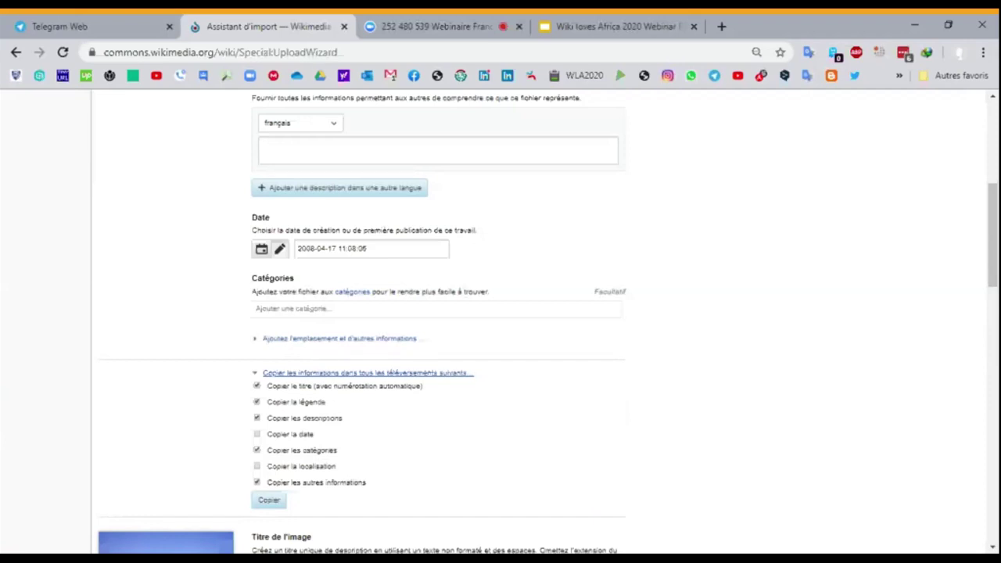
pyautogui.click(418, 153)
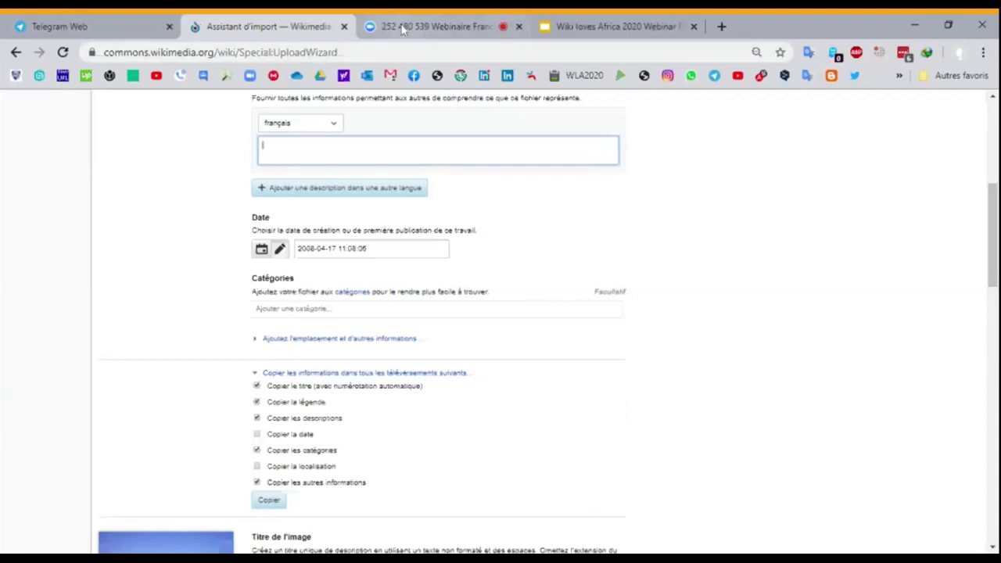
pyautogui.click(175, 211)
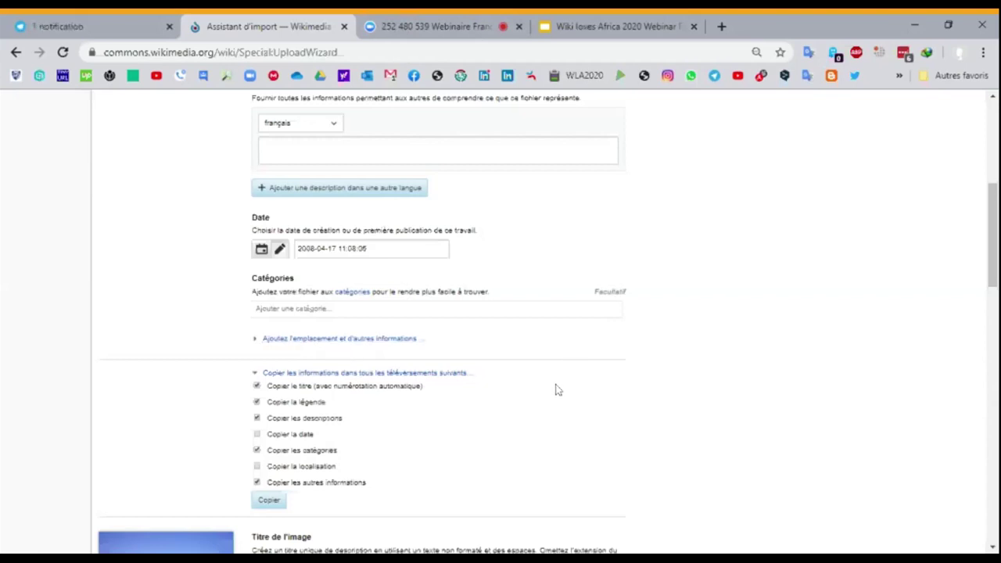
pyautogui.scroll(5, 556, 389)
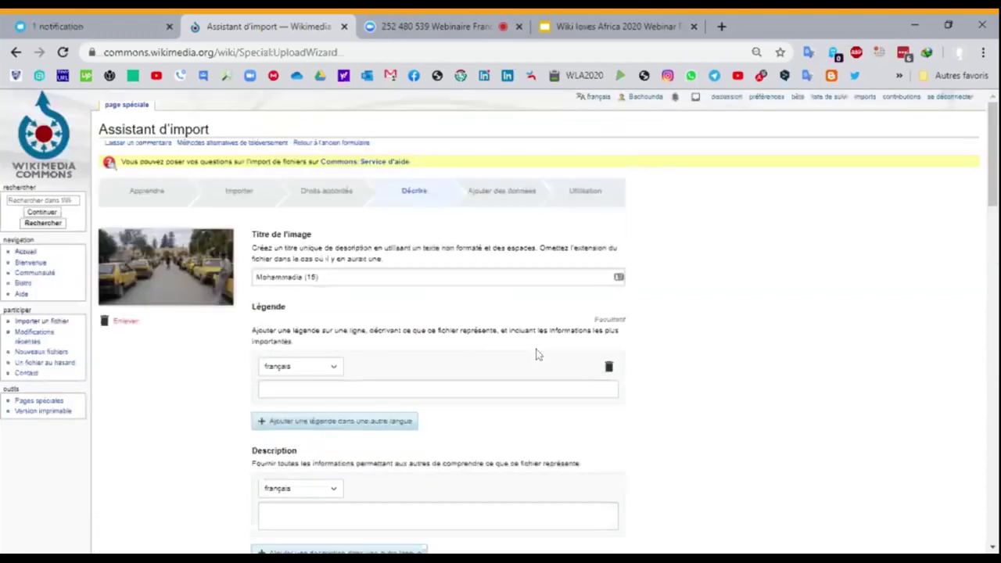
pyautogui.scroll(-5, 537, 354)
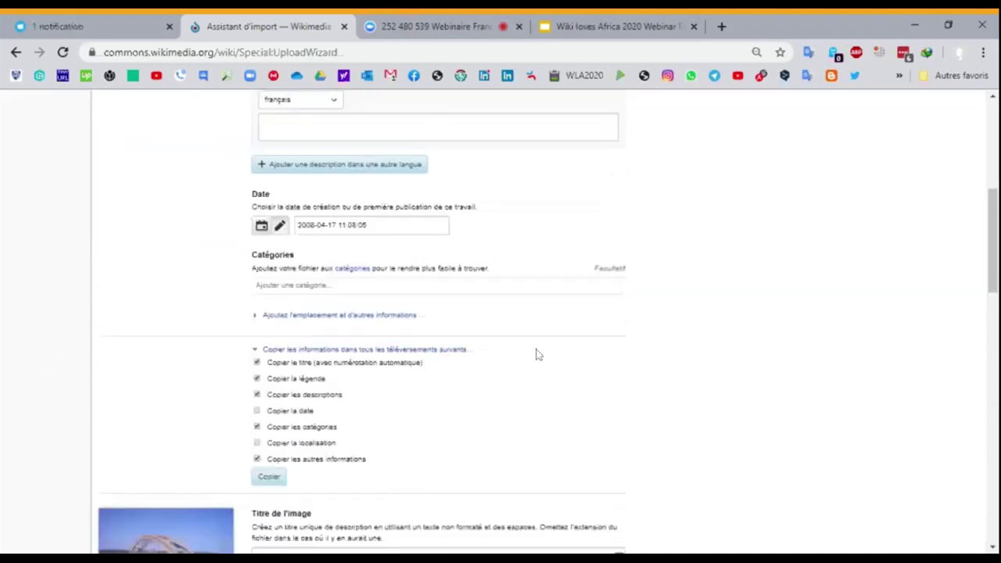
pyautogui.scroll(5, 537, 354)
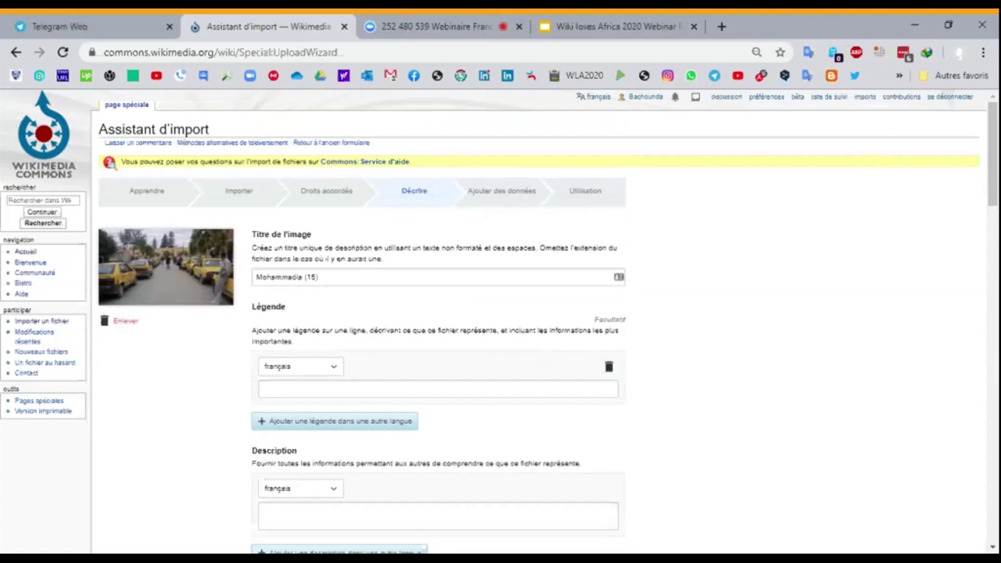
# Open the account preferences and look through the personal information, signature and e-mail options
pyautogui.click(770, 99)
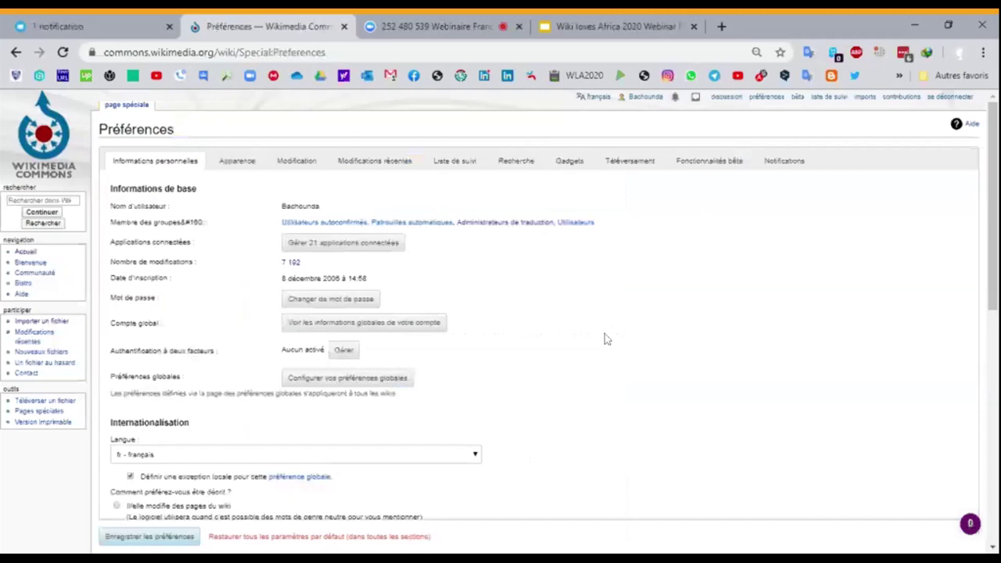
pyautogui.scroll(-1, 604, 339)
pyautogui.scroll(-10, 604, 338)
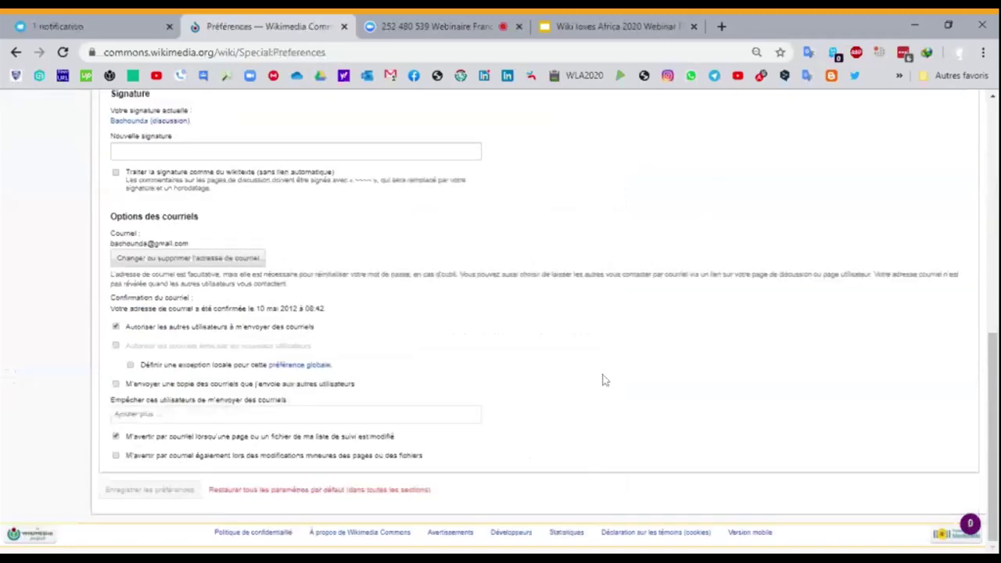
pyautogui.scroll(5, 604, 380)
pyautogui.scroll(3, 604, 380)
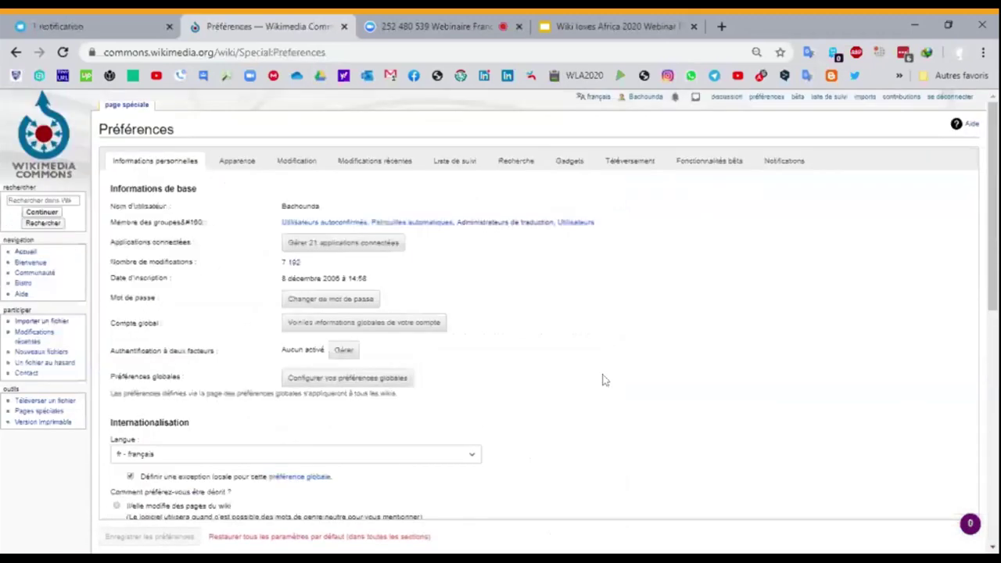
# Look through the Gadgets preferences, including the category tools such as Cat-a-lot and HotCat and the geolocation tools
pyautogui.click(569, 165)
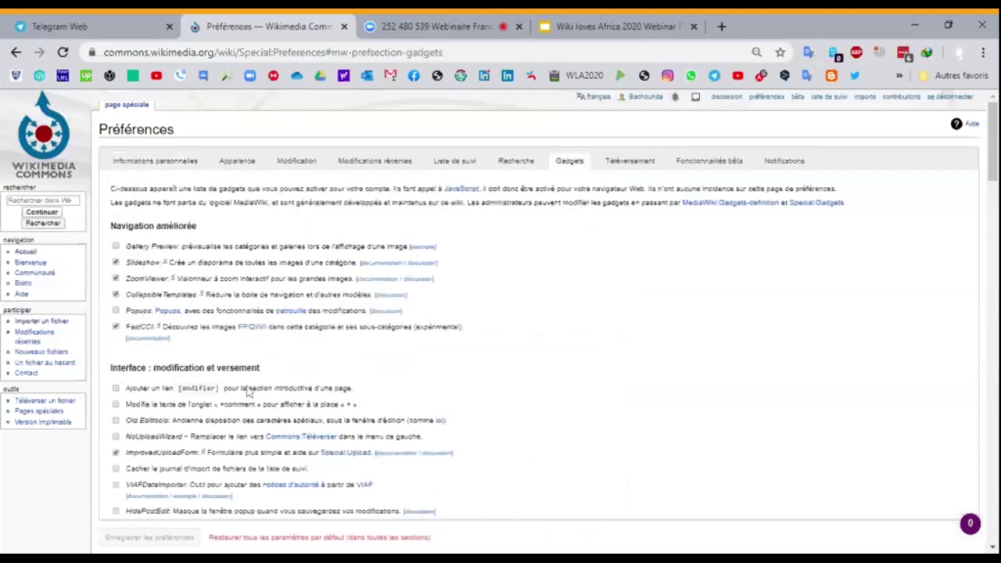
pyautogui.scroll(-5, 251, 397)
pyautogui.scroll(-5, 248, 385)
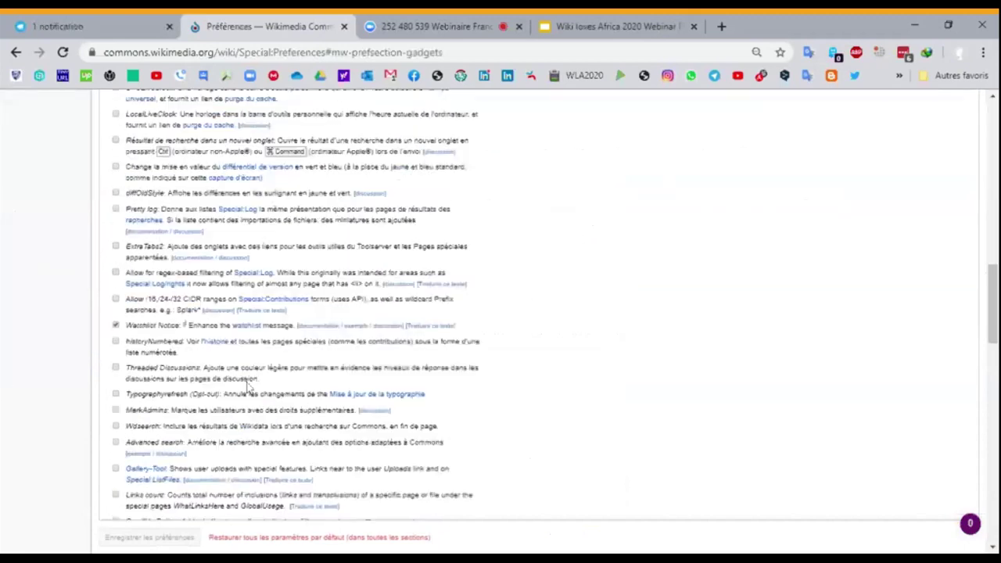
pyautogui.scroll(-8, 248, 385)
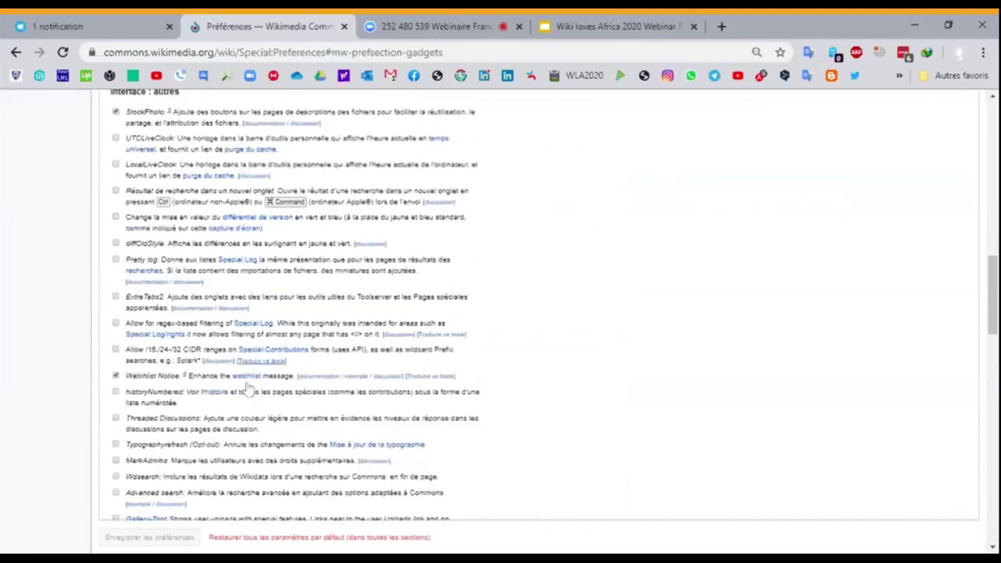
pyautogui.scroll(-7, 248, 386)
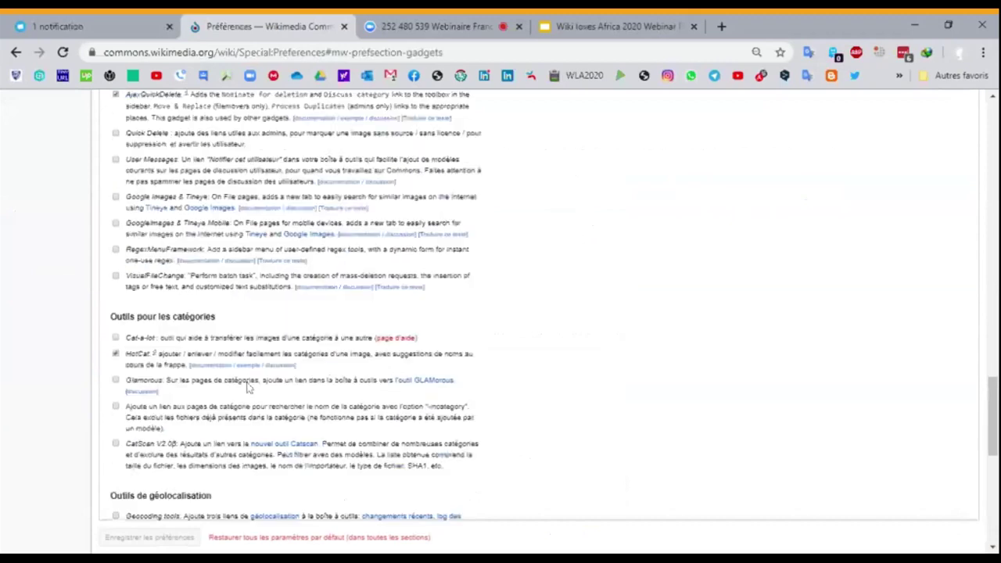
pyautogui.scroll(-4, 248, 386)
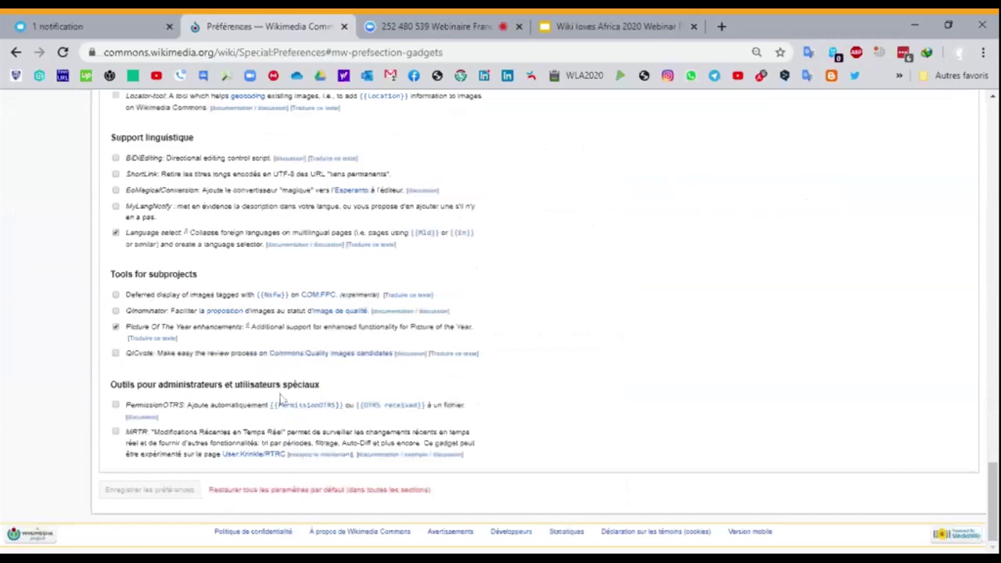
pyautogui.scroll(3, 282, 402)
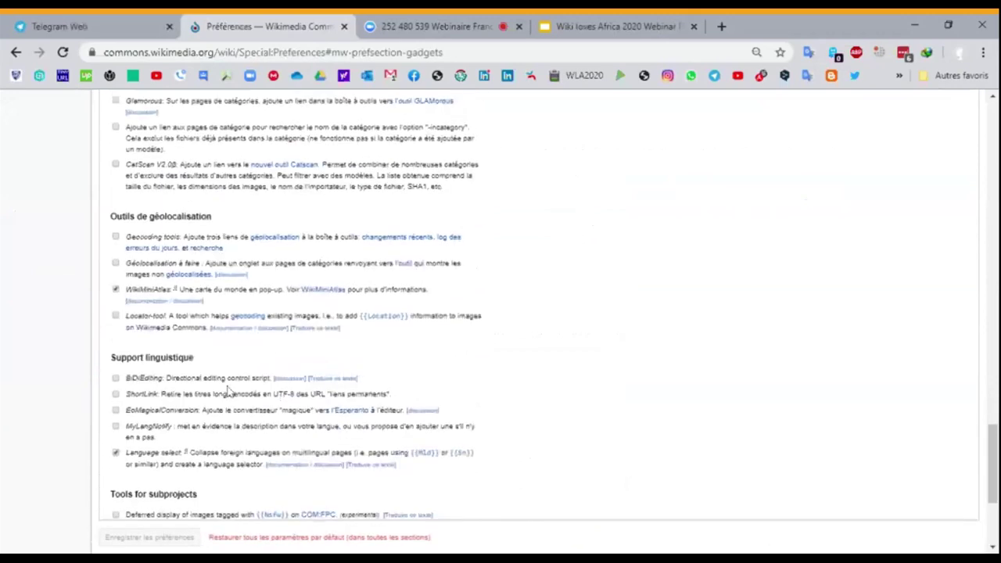
pyautogui.scroll(2, 228, 391)
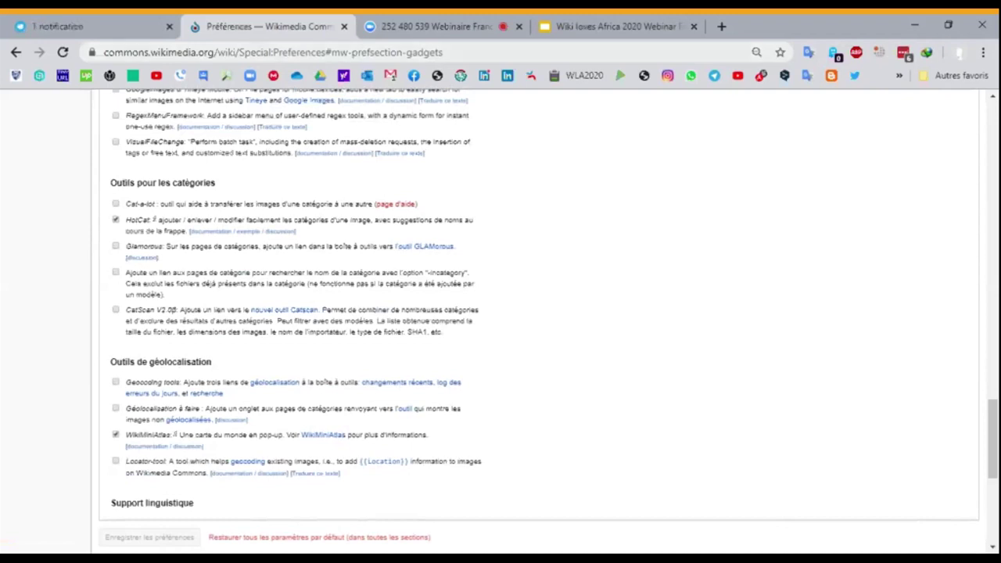
pyautogui.click(405, 28)
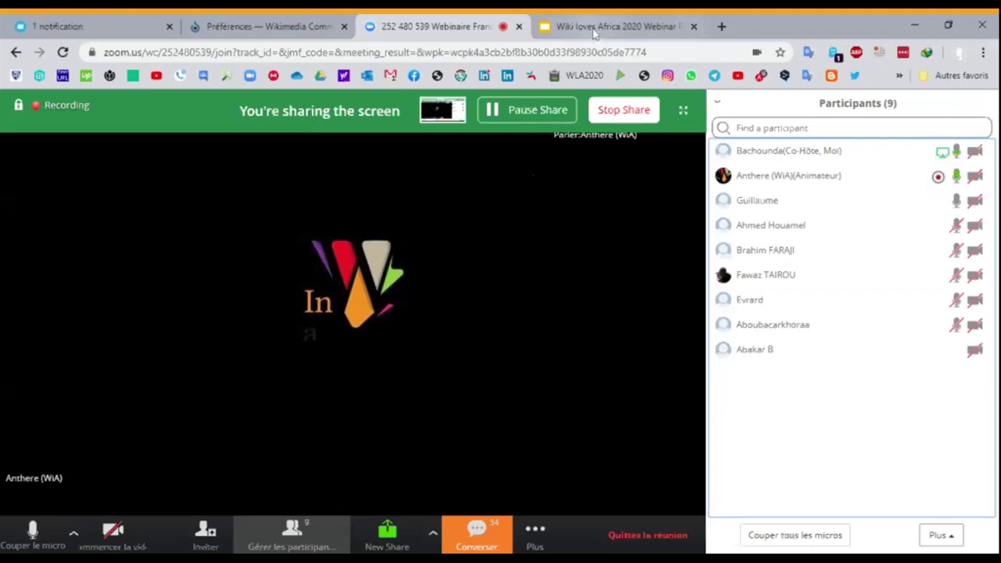
pyautogui.click(266, 26)
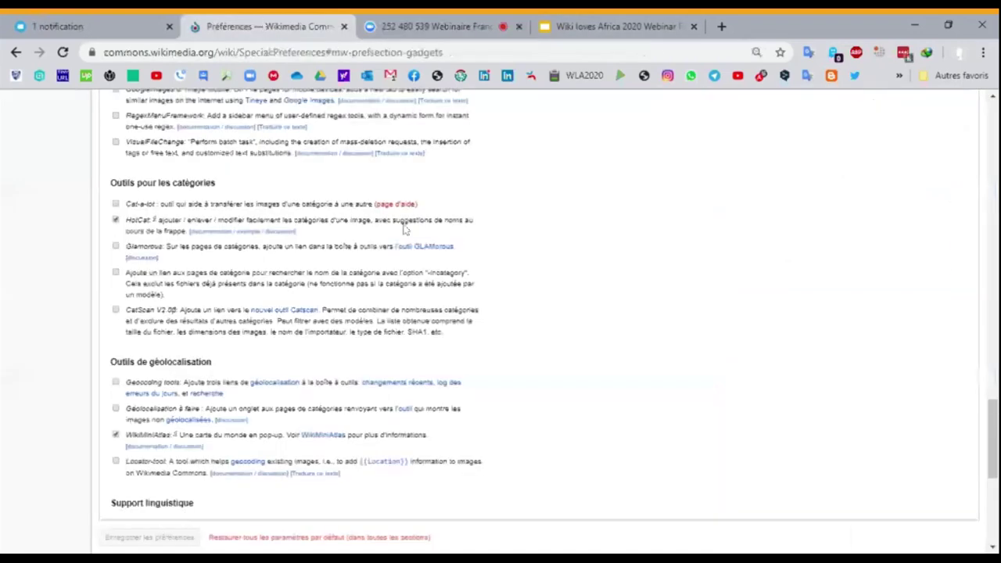
pyautogui.scroll(15, 404, 227)
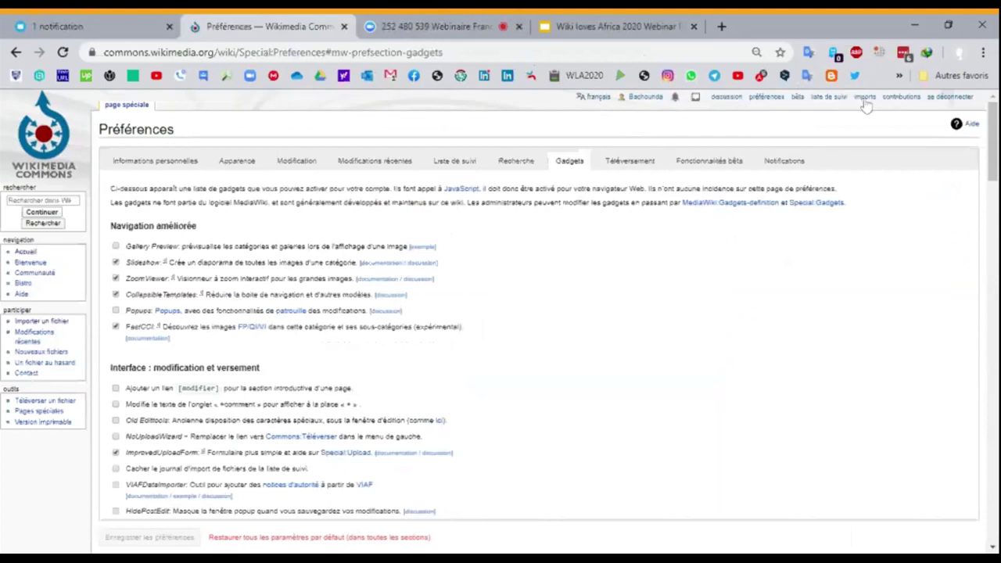
pyautogui.click(592, 29)
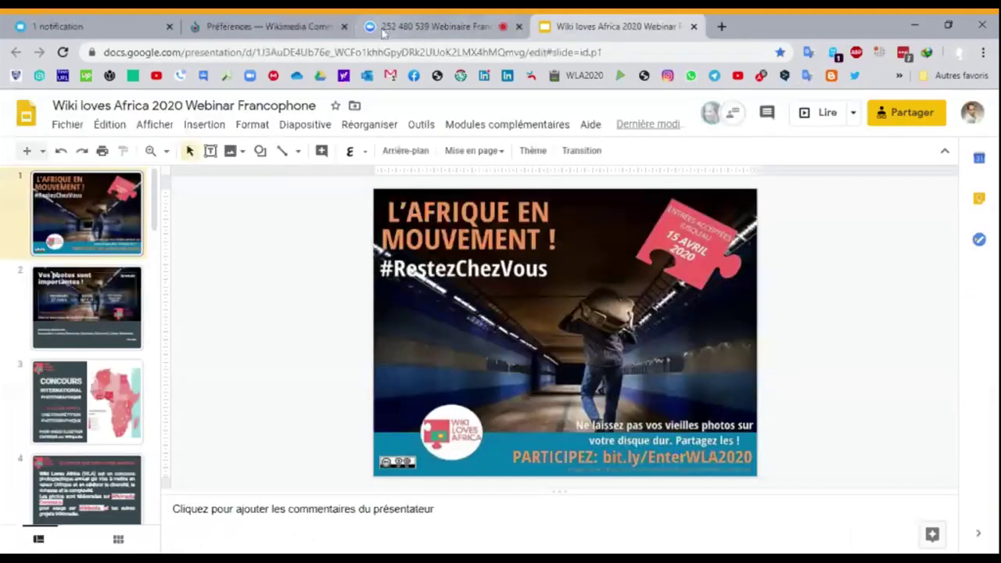
pyautogui.click(434, 26)
pyautogui.click(289, 27)
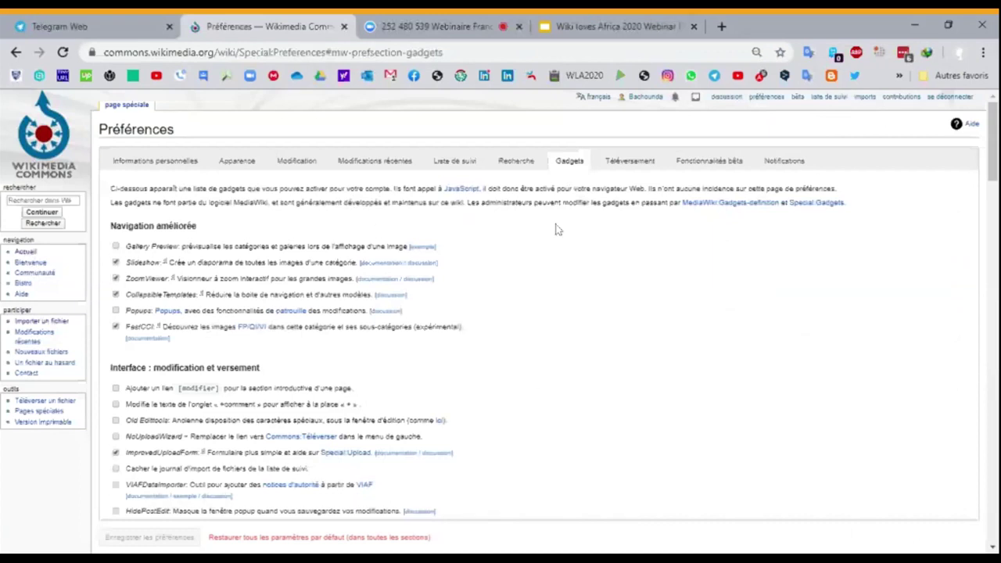
# View the account's notification alerts, close them and reload the preferences page to check for new messages
pyautogui.click(676, 98)
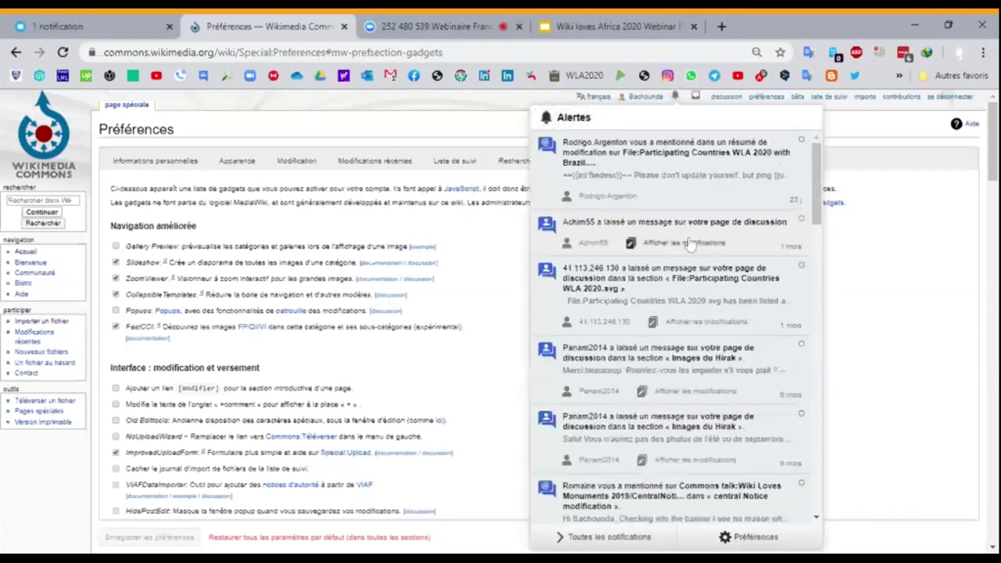
pyautogui.click(382, 97)
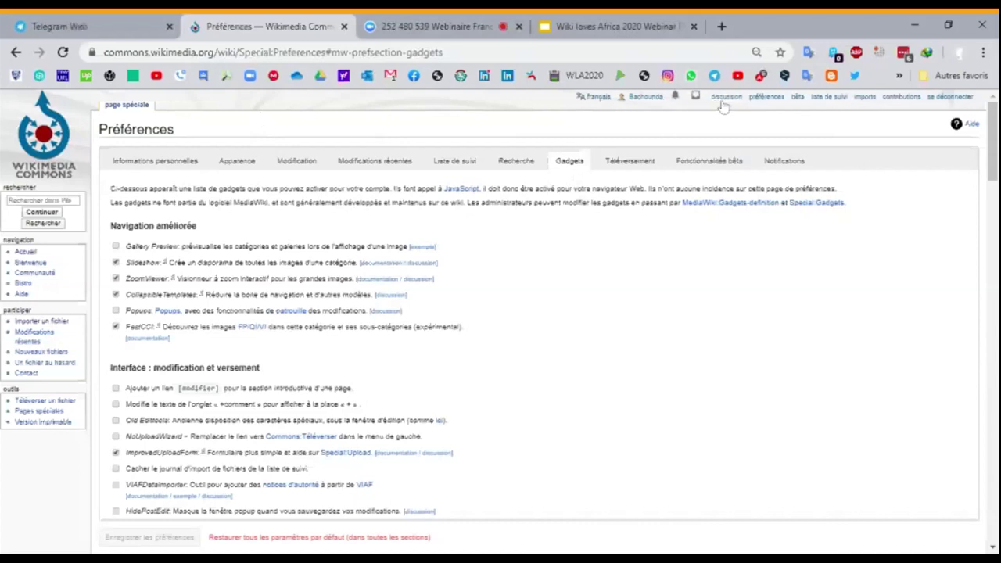
pyautogui.click(66, 53)
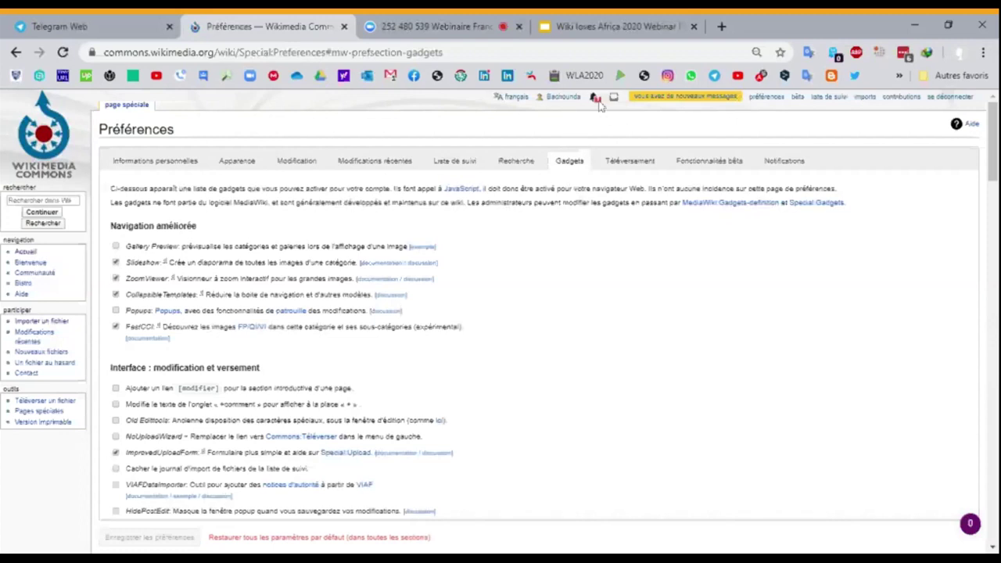
# Open the account's discussion page from the new-messages notice and go to its Coucou section
pyautogui.click(661, 103)
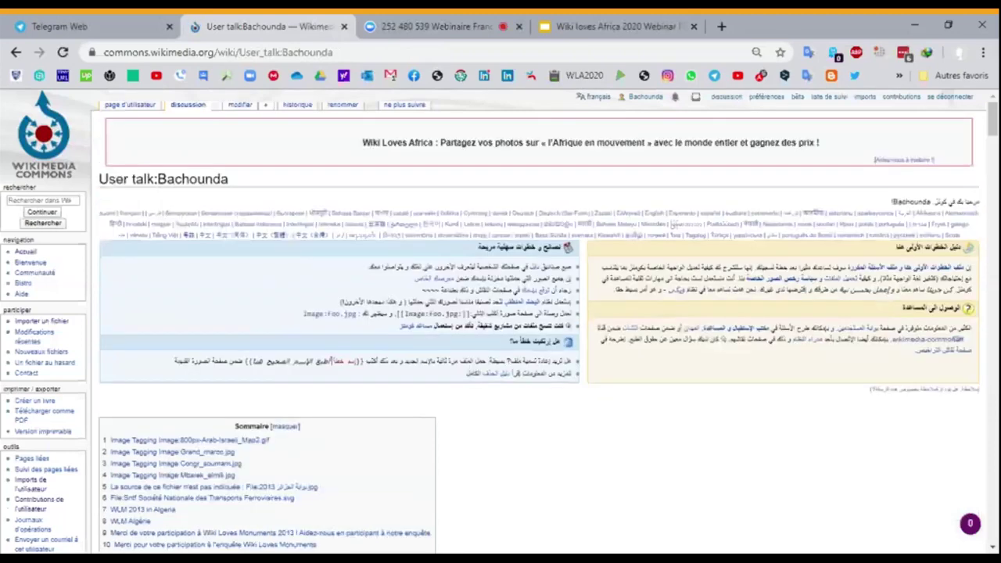
pyautogui.scroll(-8, 582, 408)
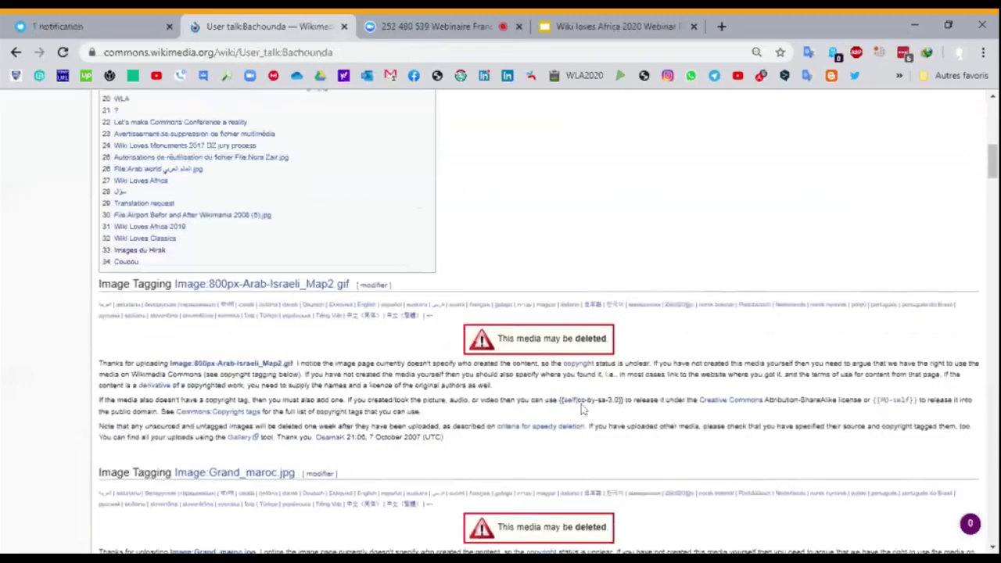
pyautogui.click(123, 263)
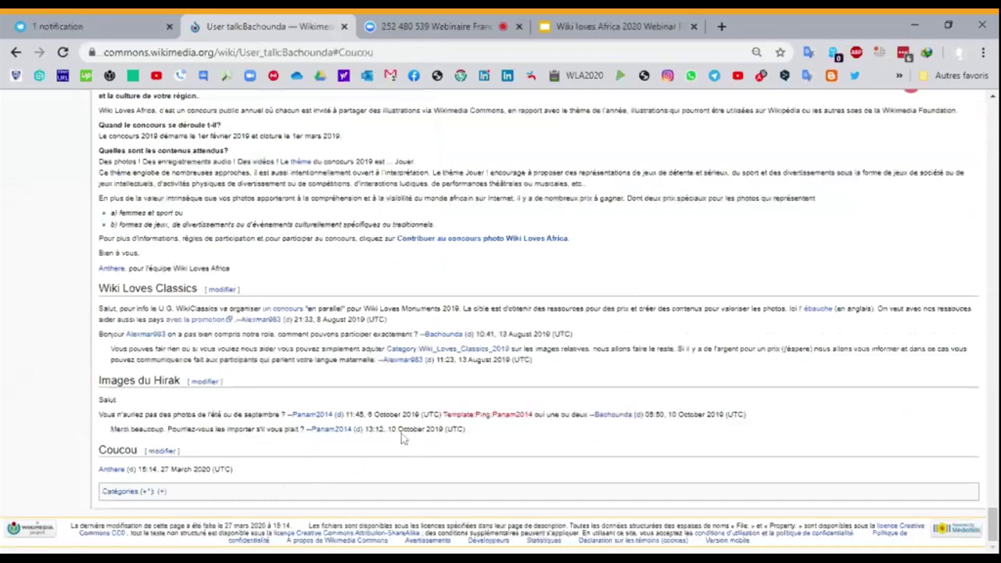
# Look back through the older messages on the discussion page, from the latest section up to the earliest image notices
pyautogui.scroll(10, 401, 440)
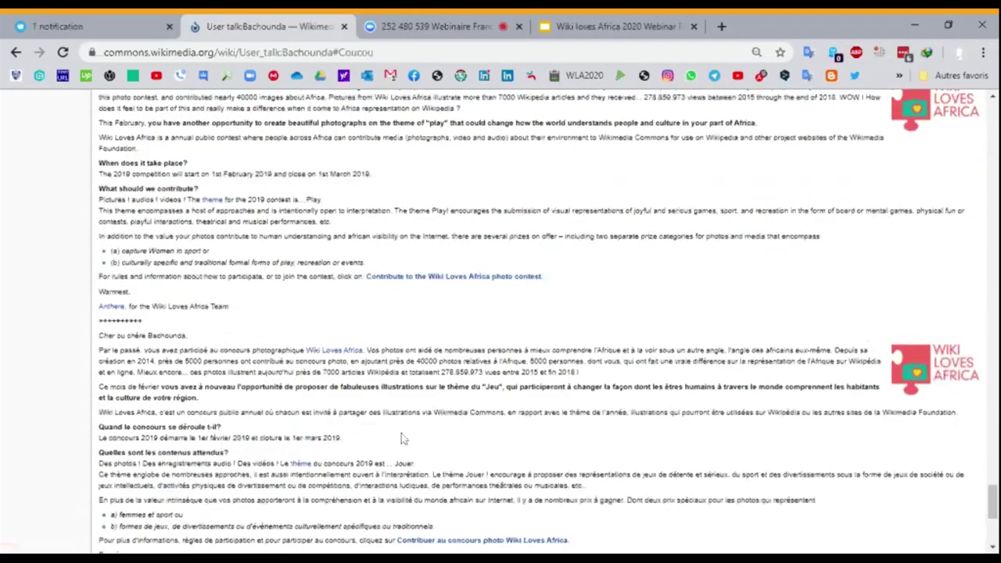
pyautogui.scroll(5, 401, 440)
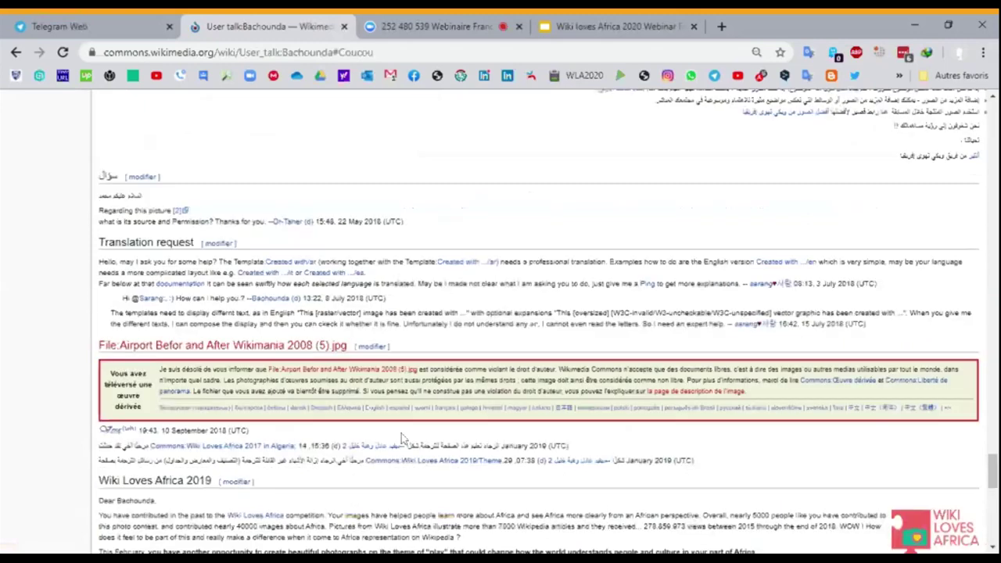
pyautogui.scroll(10, 402, 440)
pyautogui.scroll(10, 401, 439)
pyautogui.scroll(15, 401, 440)
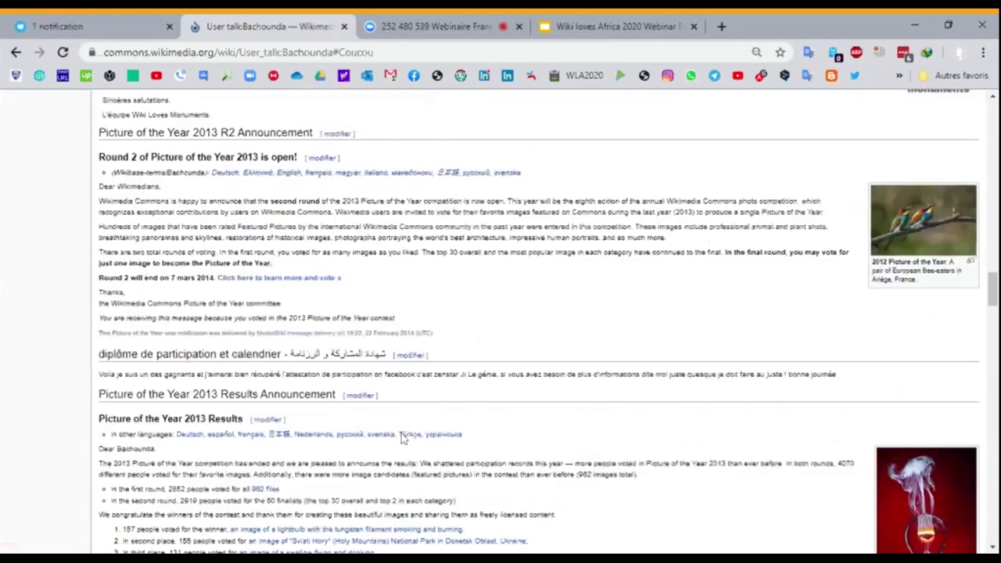
pyautogui.scroll(5, 402, 440)
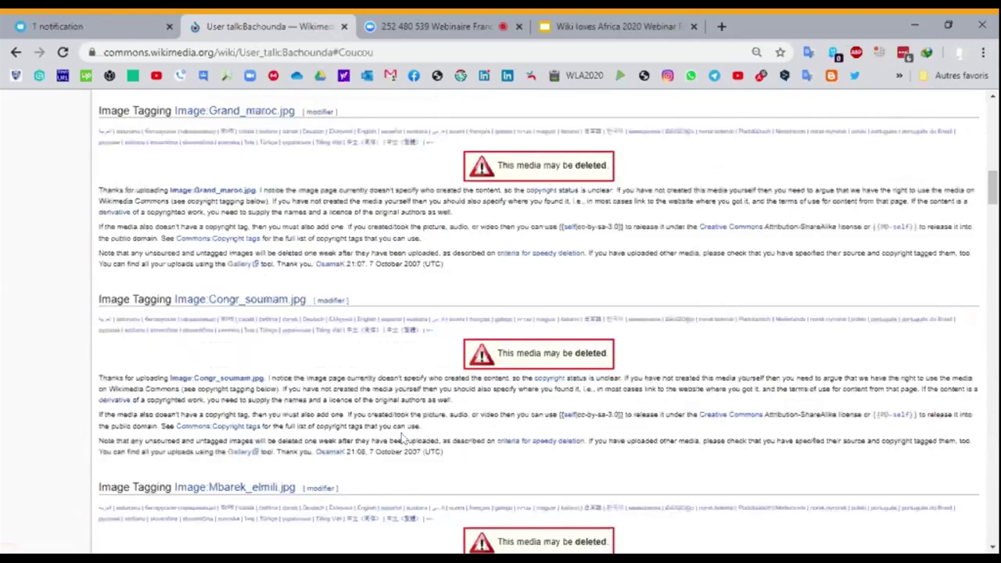
pyautogui.scroll(8, 401, 440)
# Examine the image tagging, missing-source and deletion-request notices on the discussion page for their copyright and licence requirements
pyautogui.scroll(-6, 401, 439)
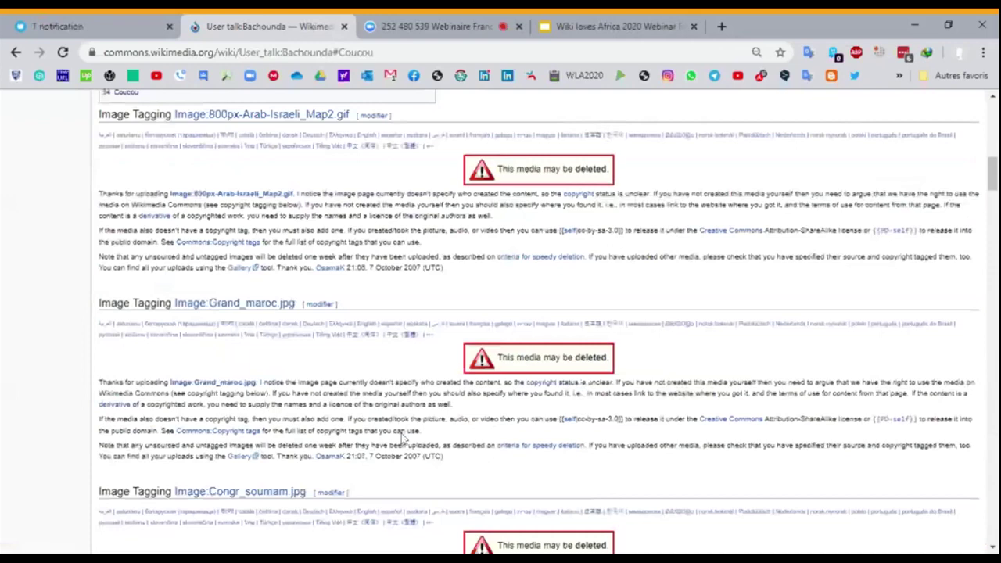
pyautogui.scroll(-1, 401, 439)
pyautogui.scroll(1, 402, 440)
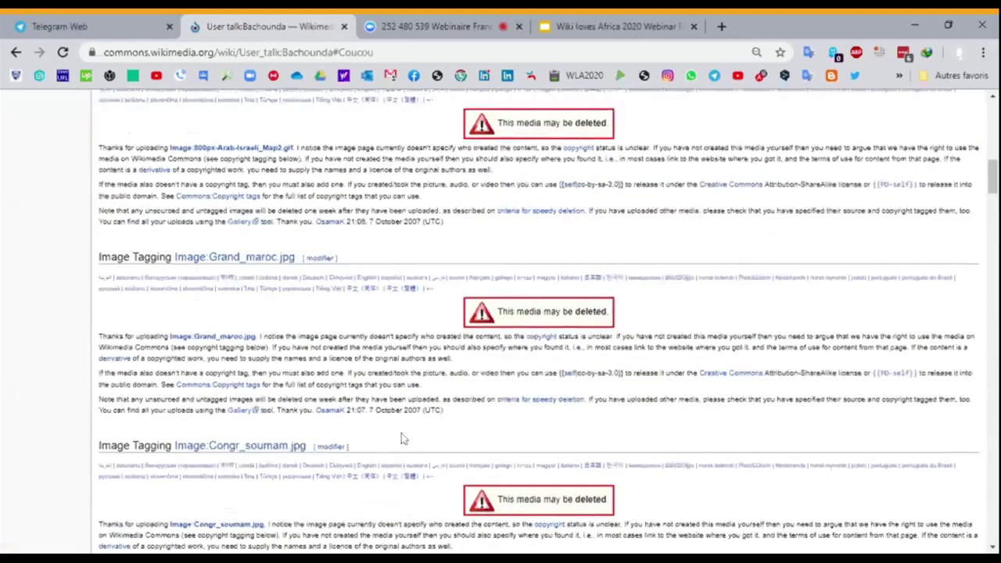
pyautogui.scroll(1, 402, 439)
pyautogui.scroll(-3, 401, 440)
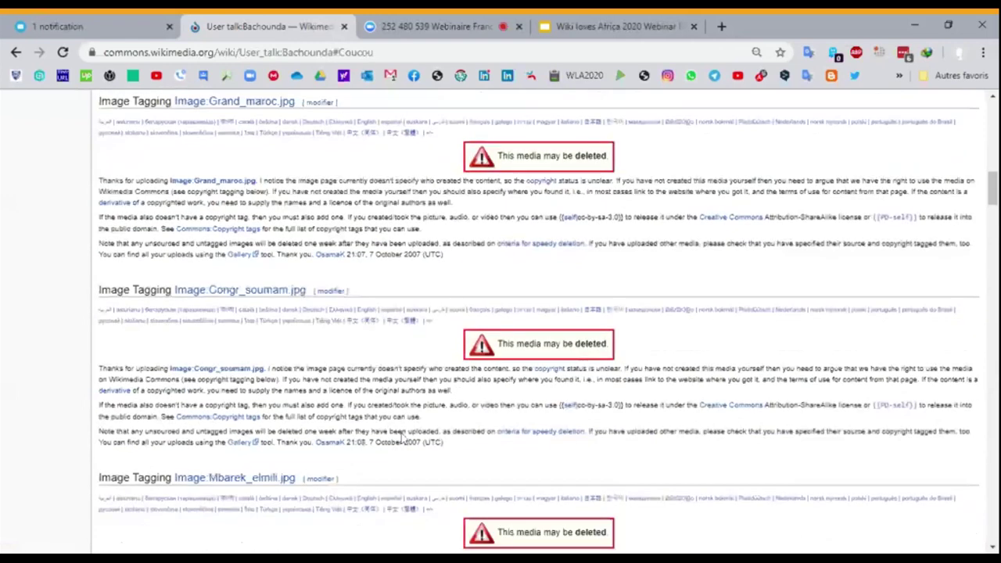
pyautogui.scroll(-3, 402, 439)
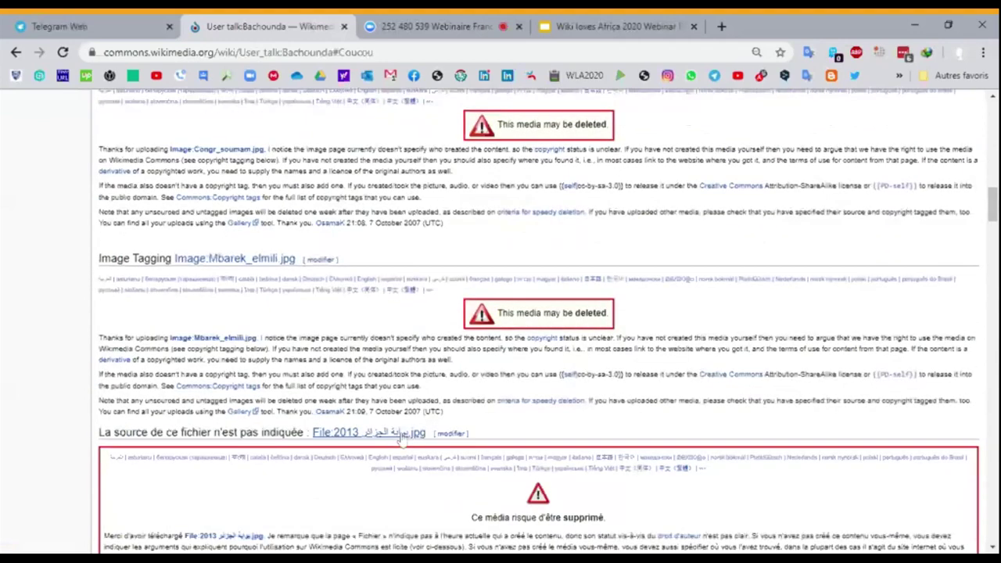
pyautogui.scroll(1, 402, 440)
pyautogui.scroll(-3, 401, 439)
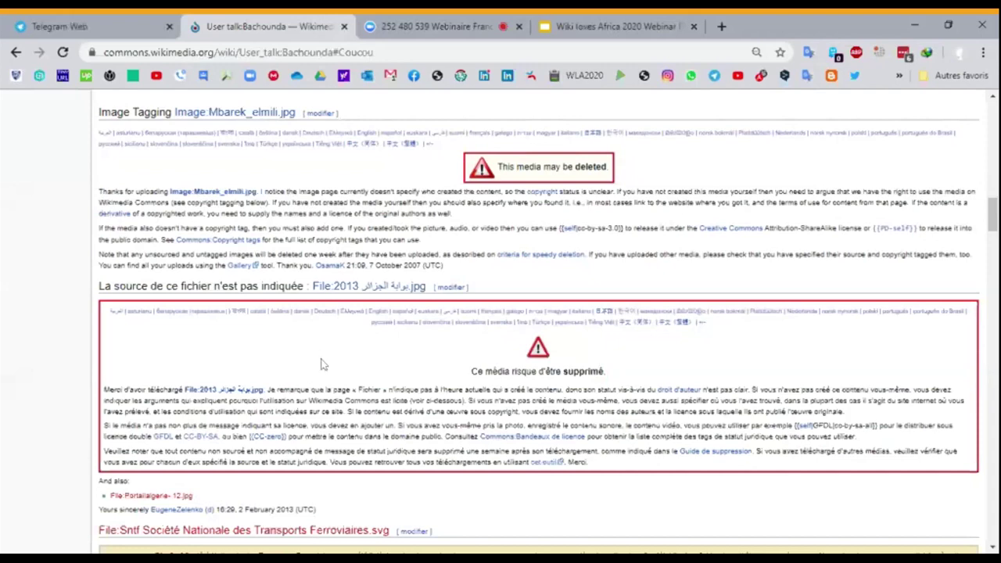
pyautogui.scroll(-2, 323, 364)
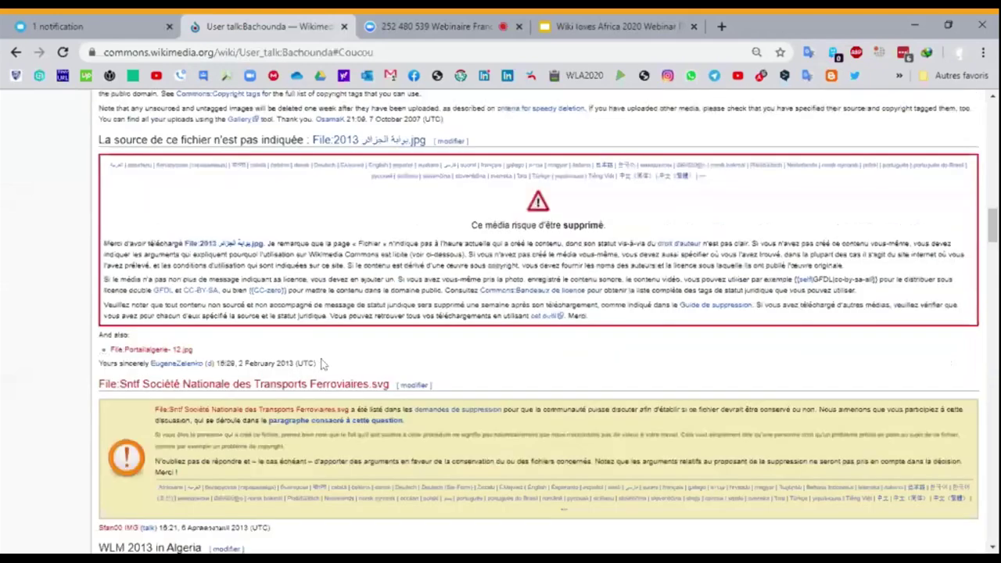
pyautogui.scroll(1, 323, 364)
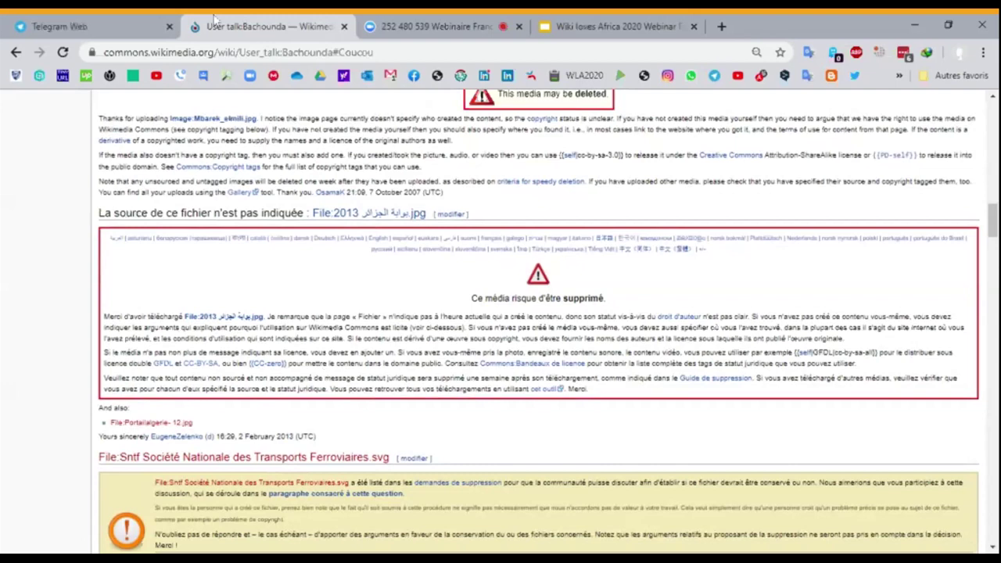
# Switch to the webinar presentation in Google Slides, show the Creative Commons licences slide and open its Wikipedia link
pyautogui.click(612, 23)
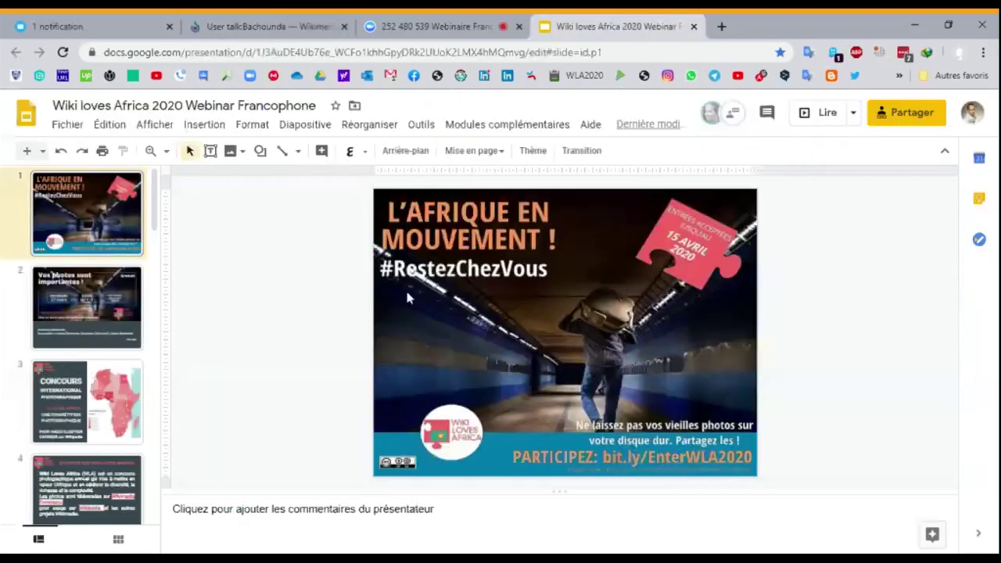
pyautogui.click(78, 329)
pyautogui.scroll(-3, 35, 386)
pyautogui.scroll(-15, 35, 386)
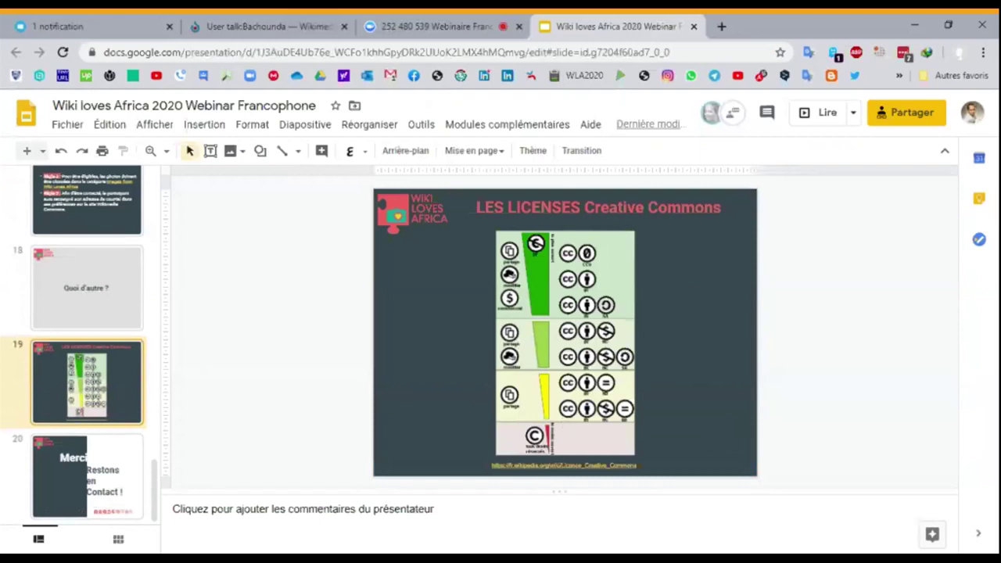
pyautogui.click(564, 465)
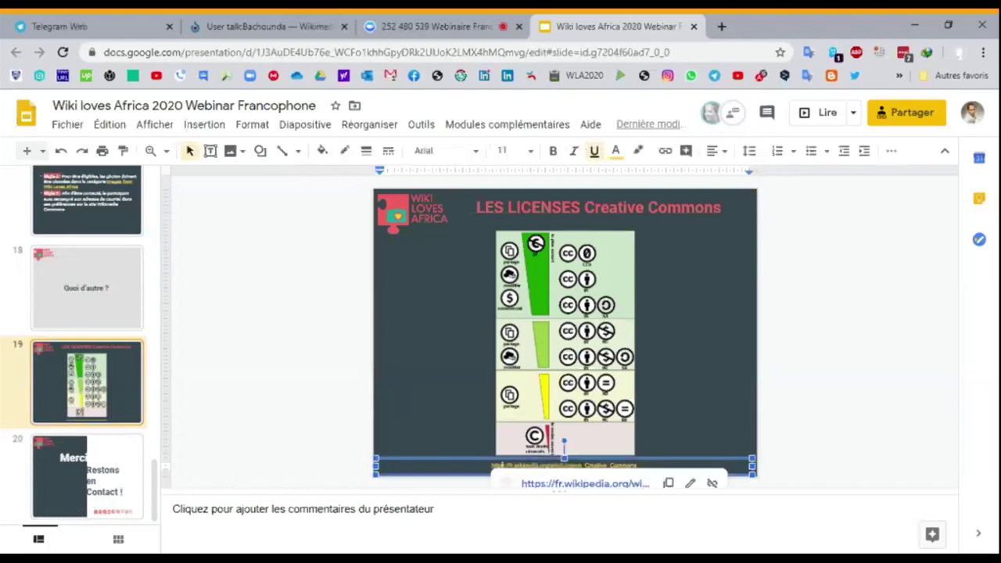
pyautogui.click(572, 485)
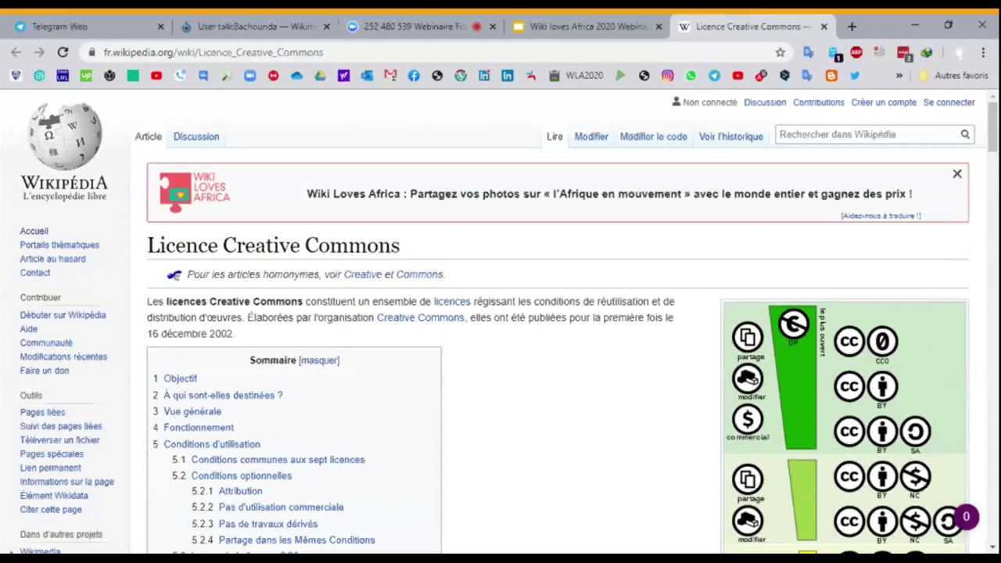
# Examine the Licence Creative Commons article's contents list and its diagram of licence families from most to least open
pyautogui.scroll(-2, 546, 411)
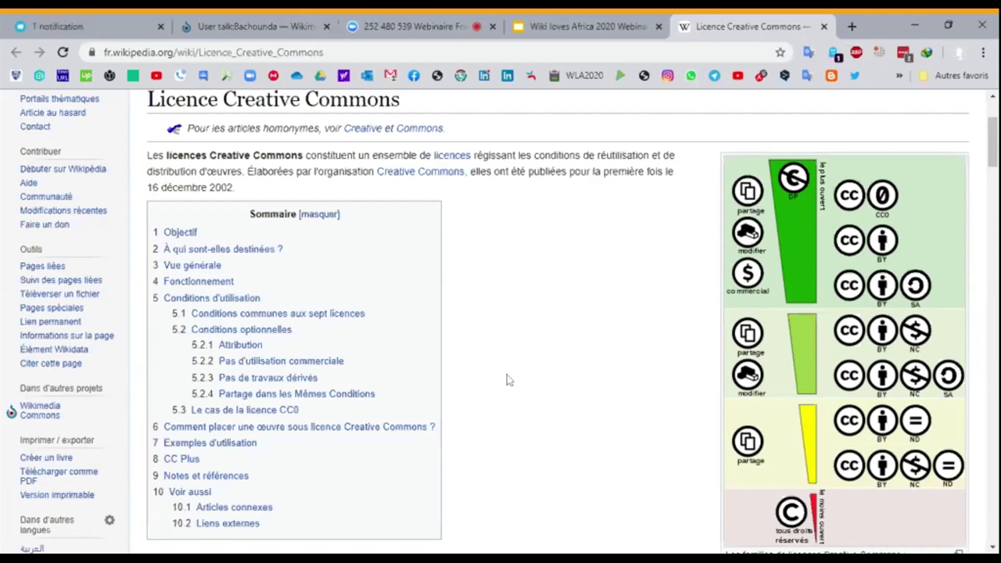
pyautogui.scroll(-1, 507, 380)
pyautogui.scroll(-3, 507, 380)
pyautogui.scroll(4, 507, 380)
pyautogui.scroll(-3, 507, 380)
pyautogui.scroll(2, 507, 380)
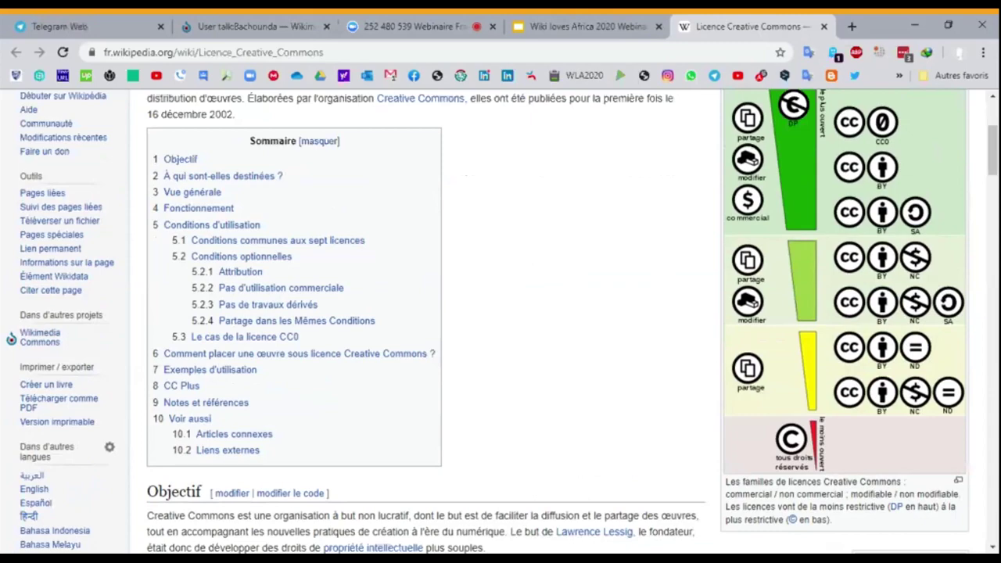
# Examine the article's Creative Commons licence table, the conditions of use and the optional conditions down to the CC0 case
pyautogui.scroll(-3, 532, 250)
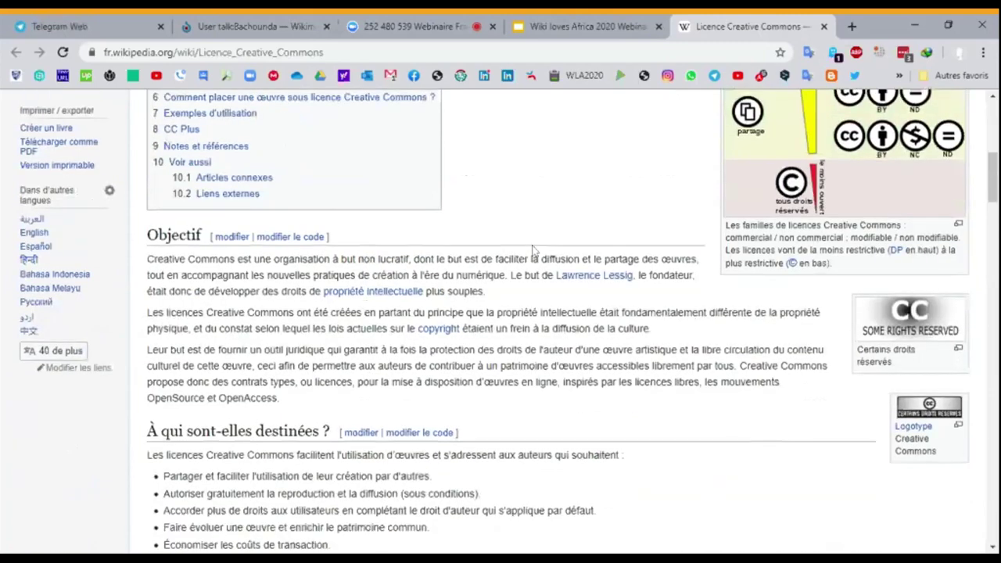
pyautogui.scroll(-8, 533, 250)
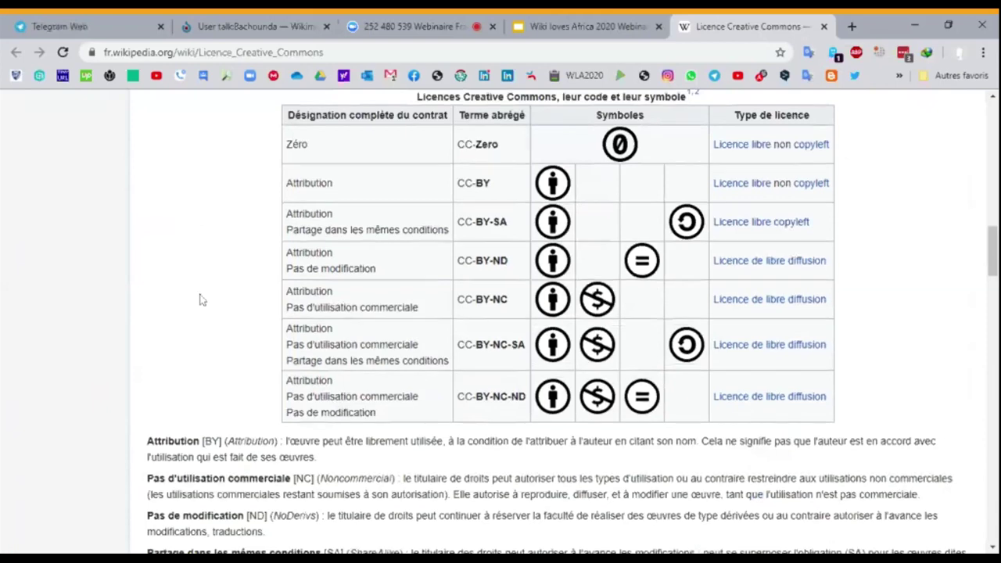
pyautogui.scroll(-6, 201, 297)
pyautogui.scroll(-8, 202, 297)
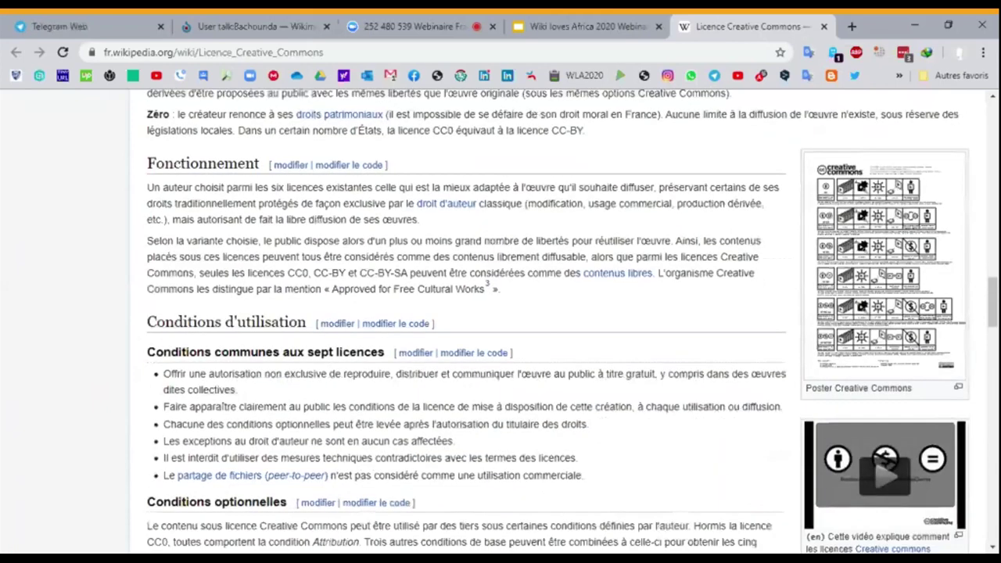
pyautogui.scroll(-3, 201, 298)
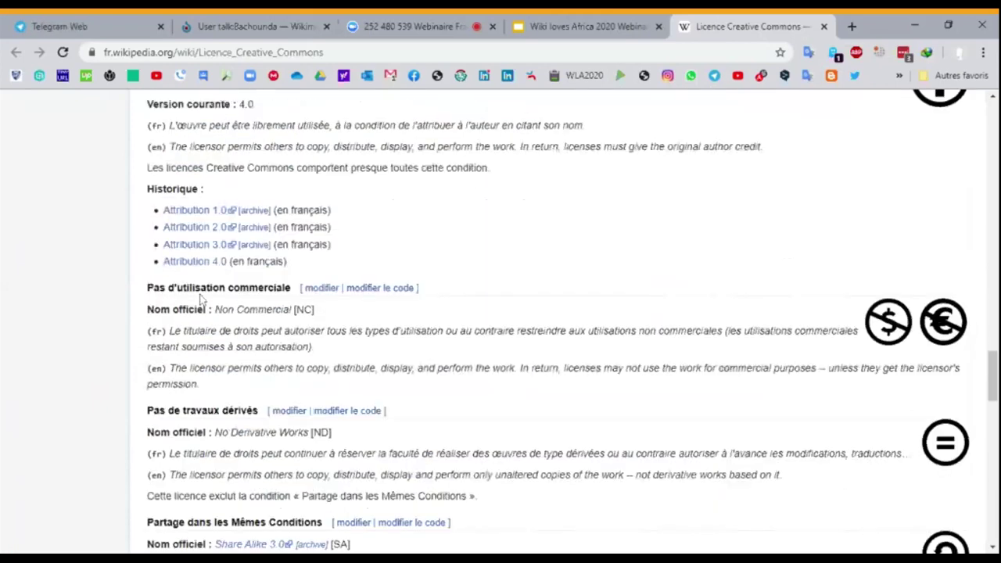
pyautogui.scroll(-2, 201, 297)
pyautogui.scroll(-3, 201, 297)
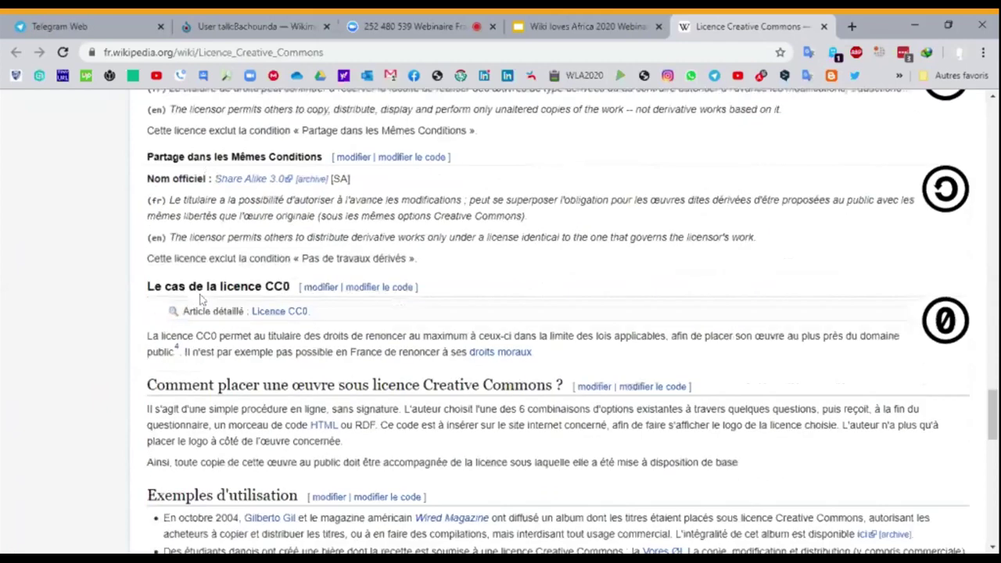
pyautogui.scroll(2, 201, 298)
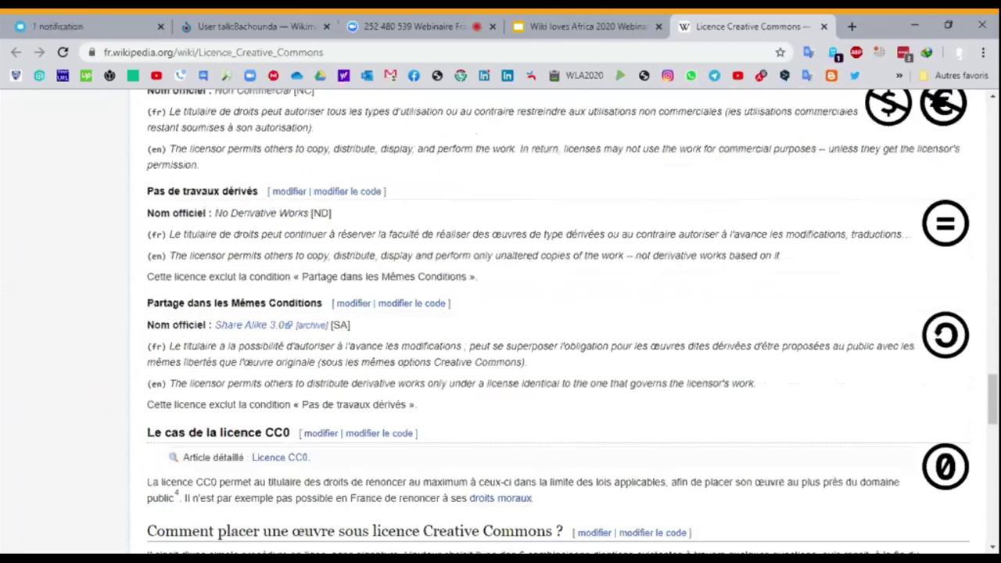
pyautogui.scroll(1, 694, 167)
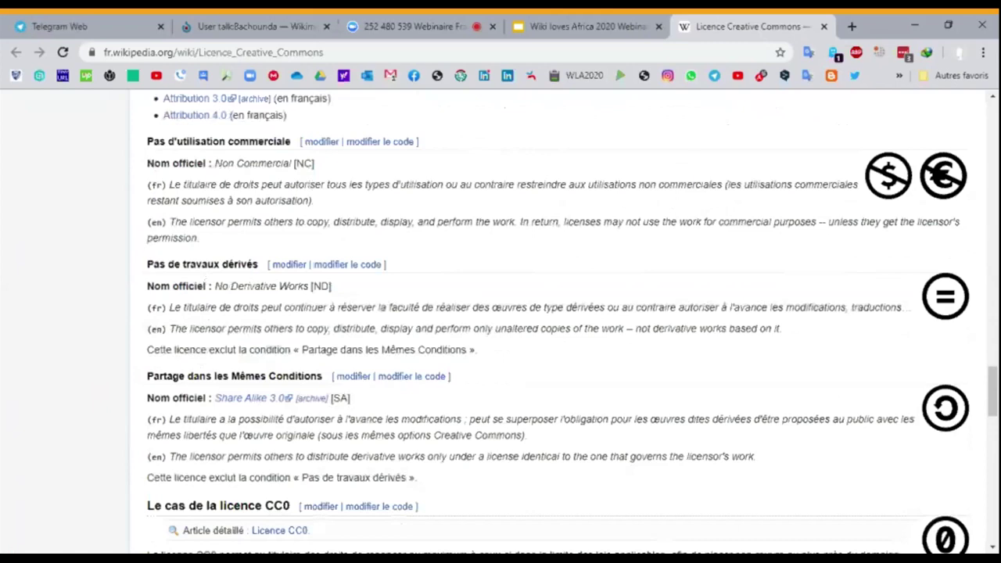
# Show the Creative Commons licences slide in Google Slides, checking back on the Wikipedia article and the beginning of the Commons discussion page
pyautogui.click(557, 29)
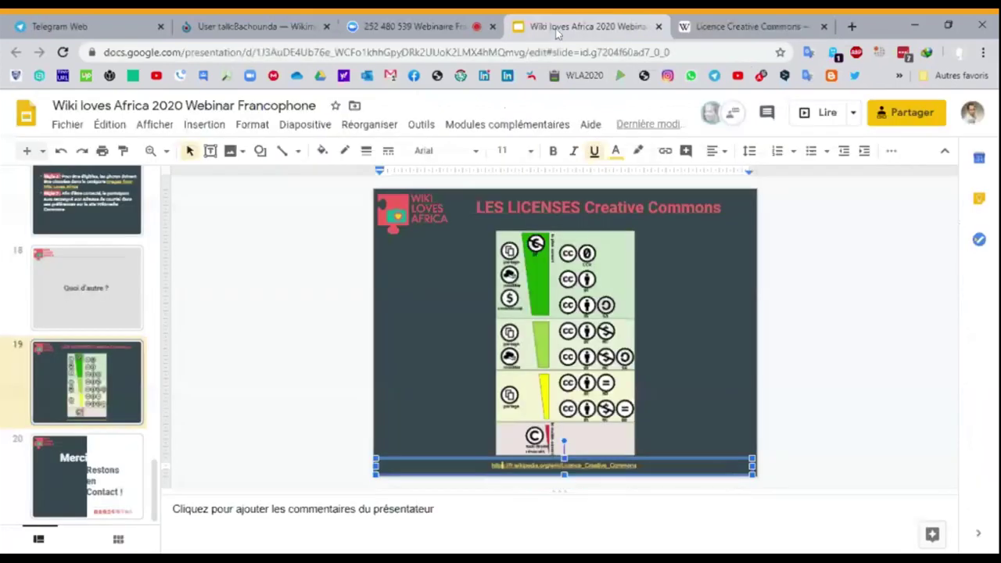
pyautogui.click(738, 26)
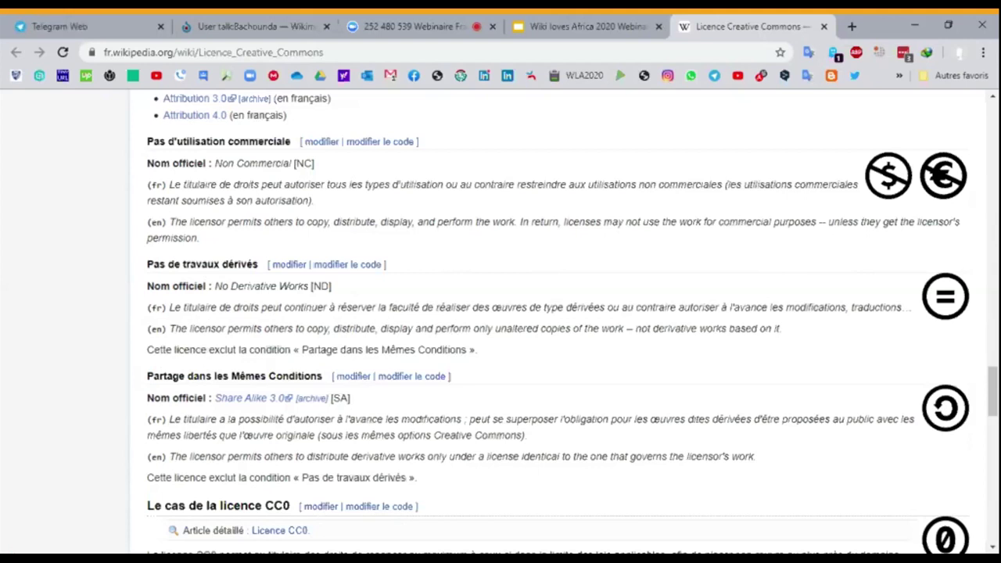
pyautogui.click(554, 28)
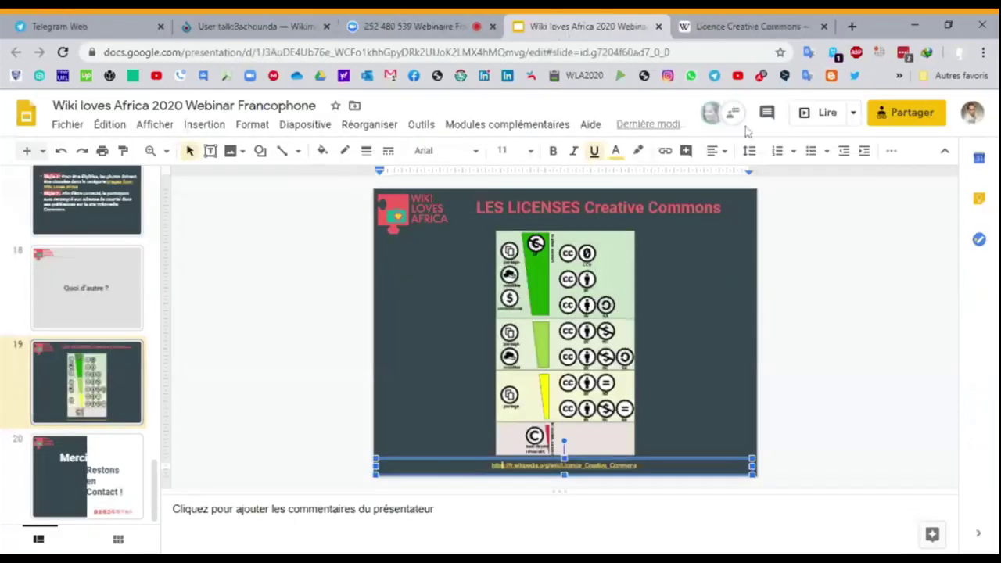
pyautogui.click(224, 29)
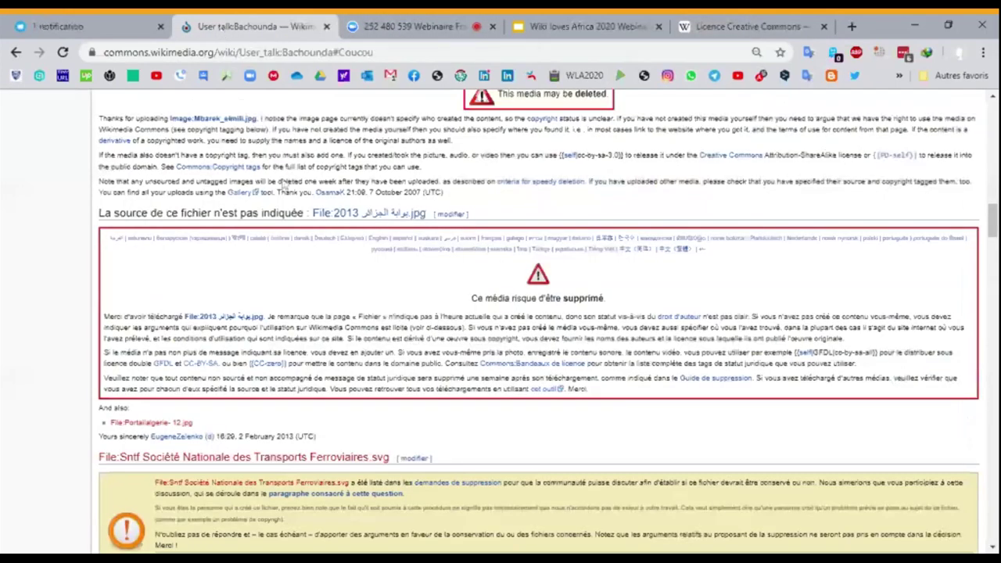
pyautogui.scroll(15, 370, 95)
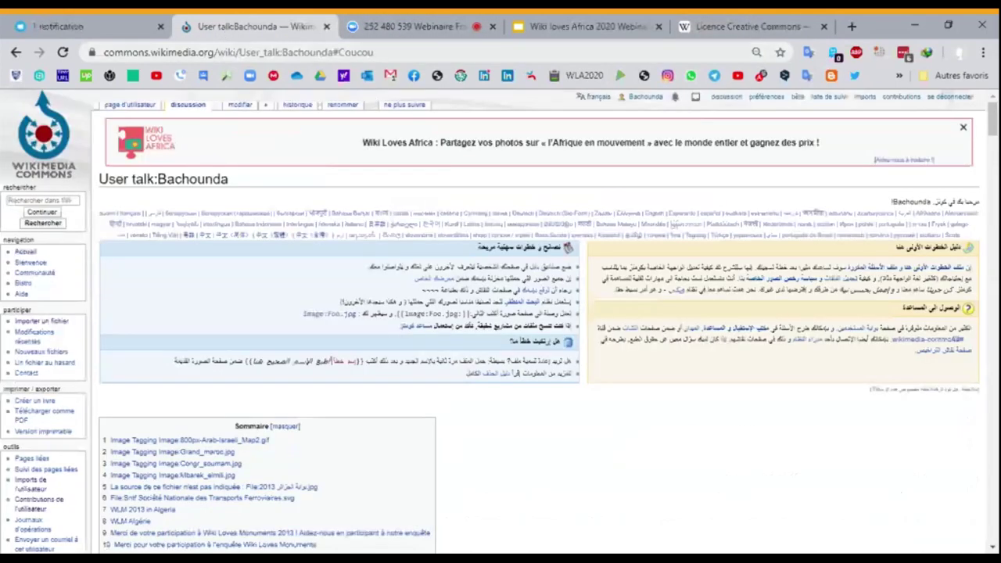
pyautogui.click(545, 35)
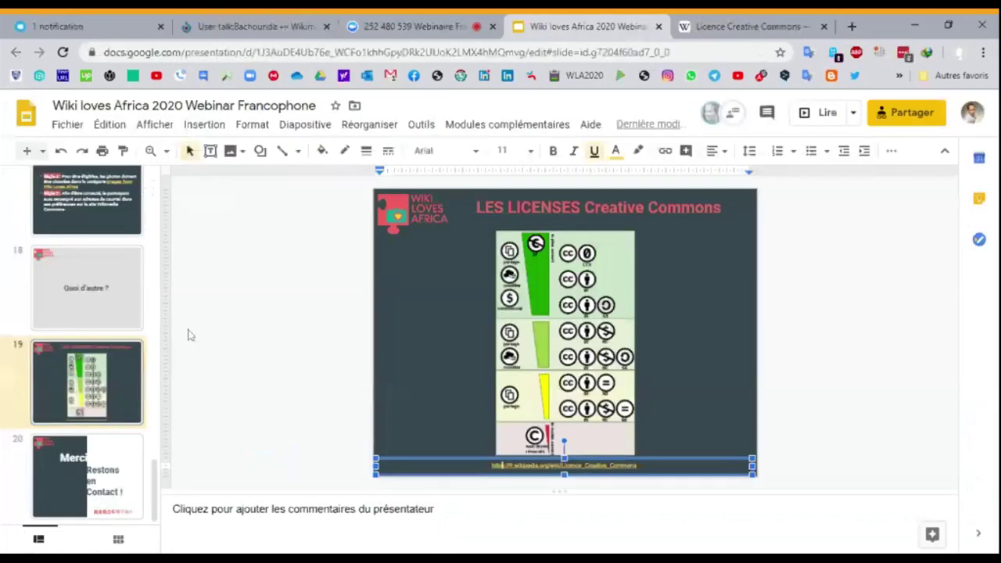
# Switch to Telegram Web, open the Commons #Résultats link from the Wiki Loves Africa Webinar chat, and close the user discussion page
pyautogui.click(67, 28)
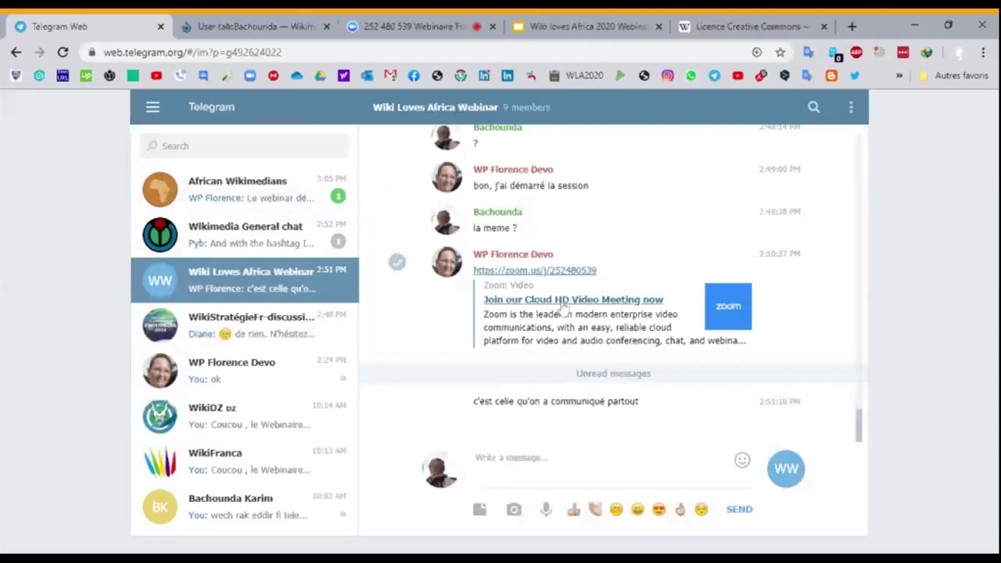
pyautogui.click(243, 204)
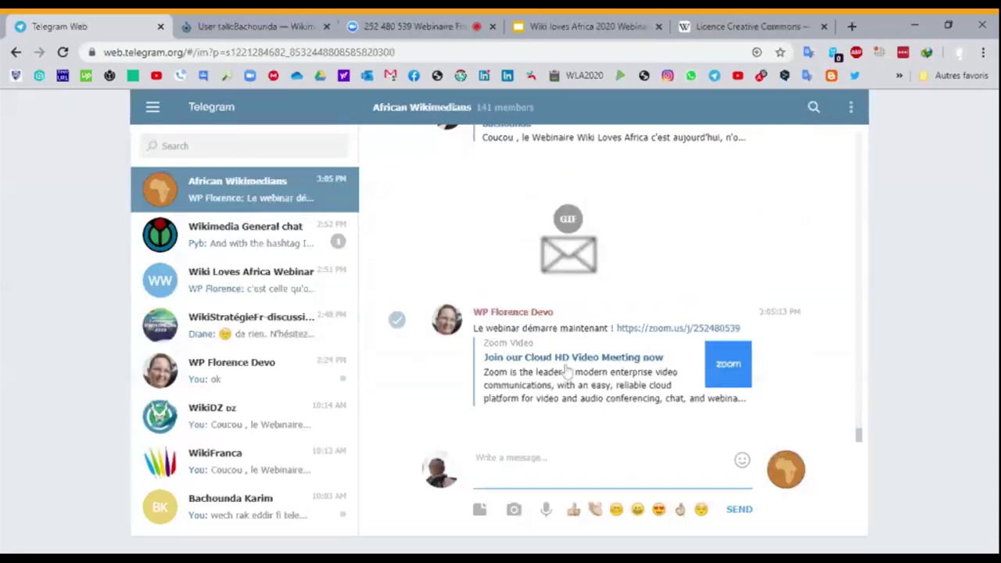
pyautogui.scroll(5, 568, 373)
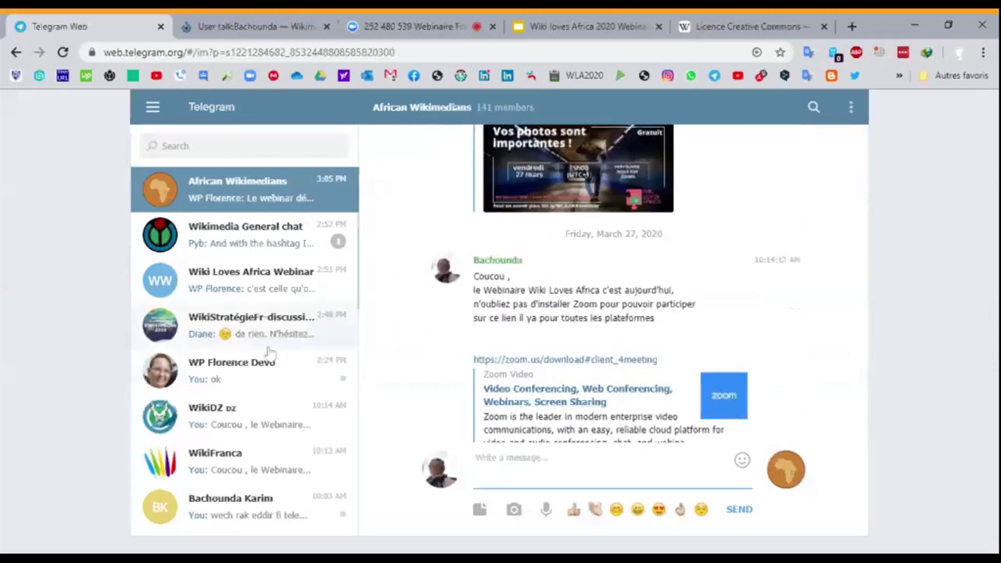
pyautogui.click(239, 372)
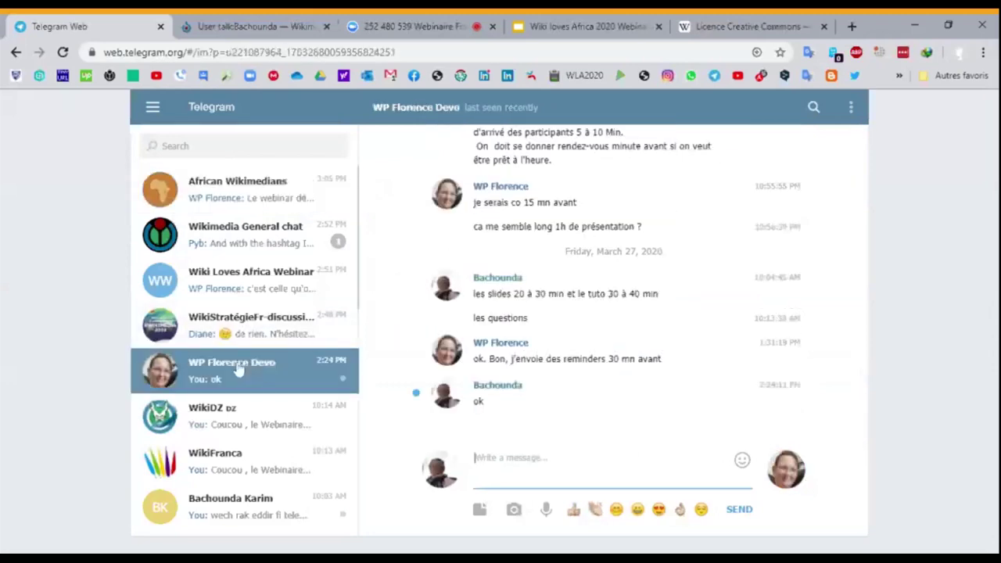
pyautogui.click(251, 281)
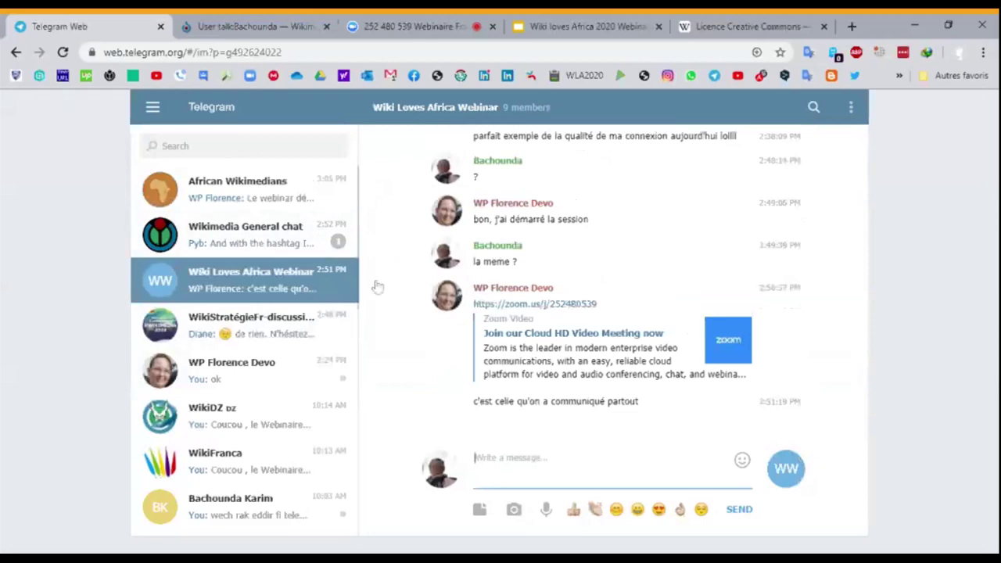
pyautogui.scroll(5, 575, 386)
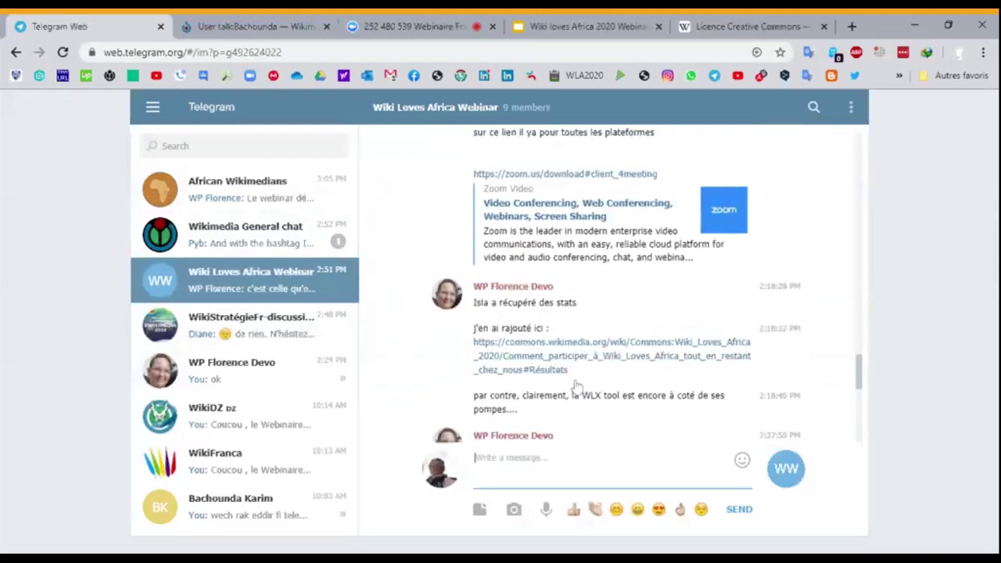
pyautogui.click(560, 370)
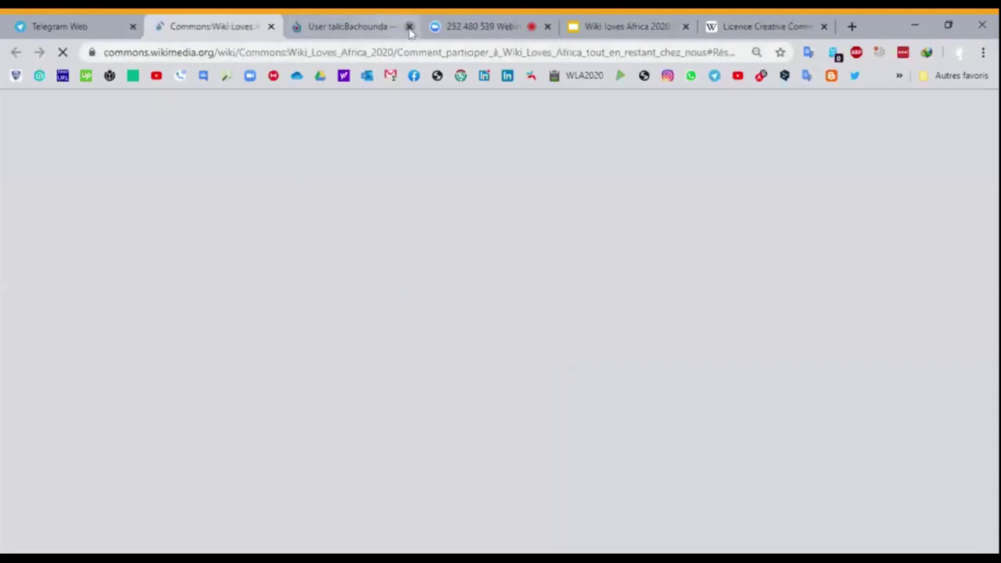
pyautogui.click(409, 27)
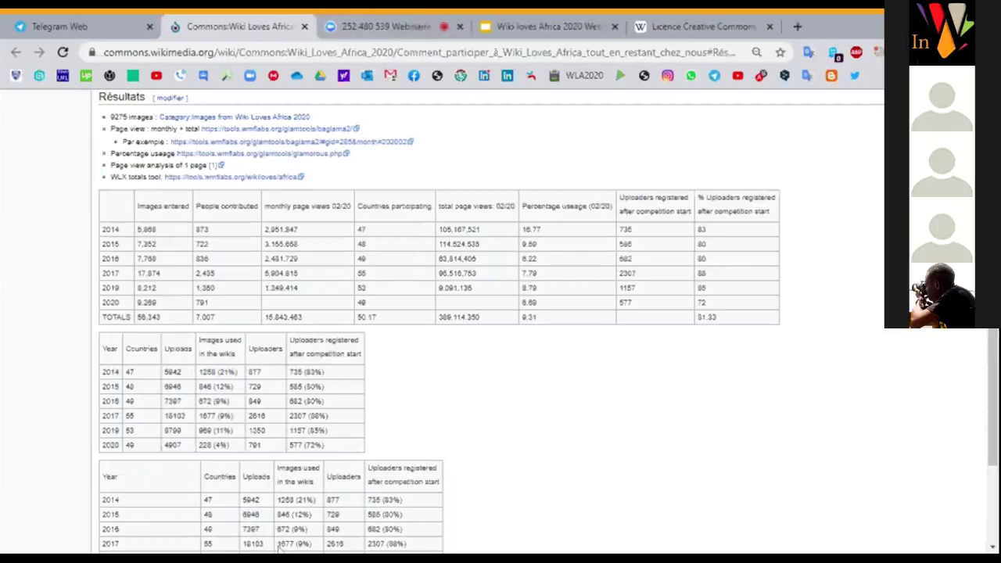
# Review the stay-at-home workshop page's introduction and Programme section on Commons, with a check of the Zoom meeting's participants
pyautogui.scroll(15, 546, 398)
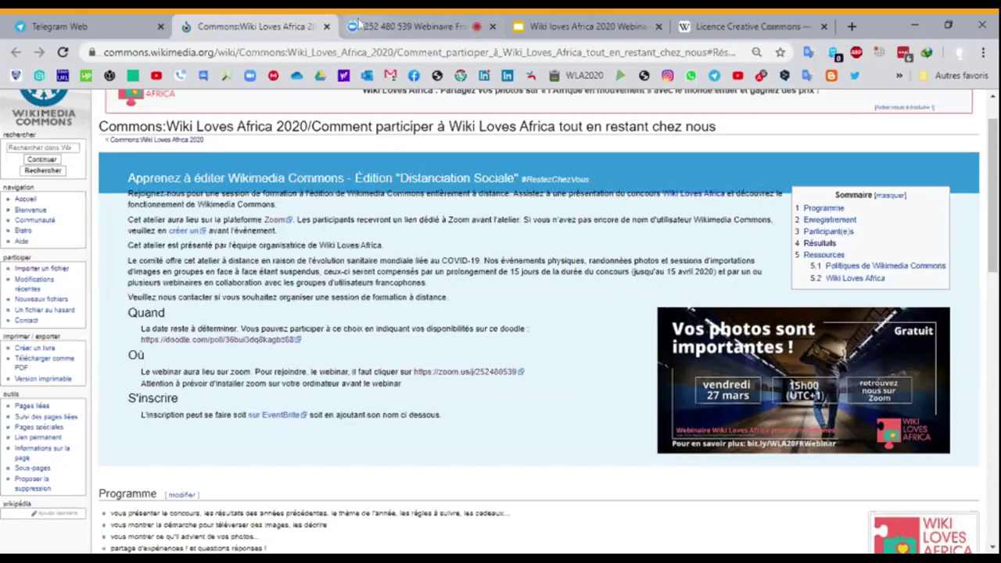
pyautogui.click(415, 26)
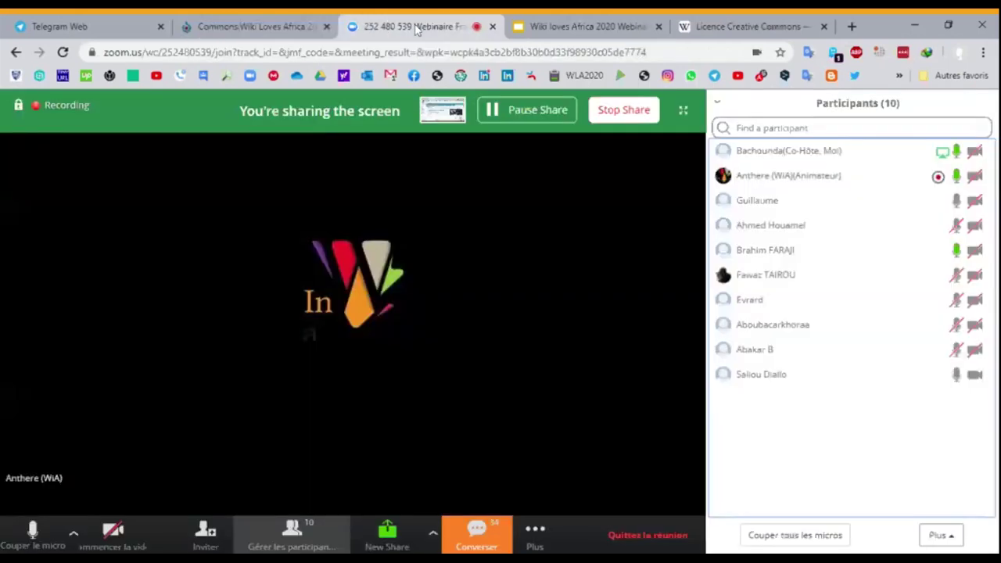
pyautogui.click(243, 25)
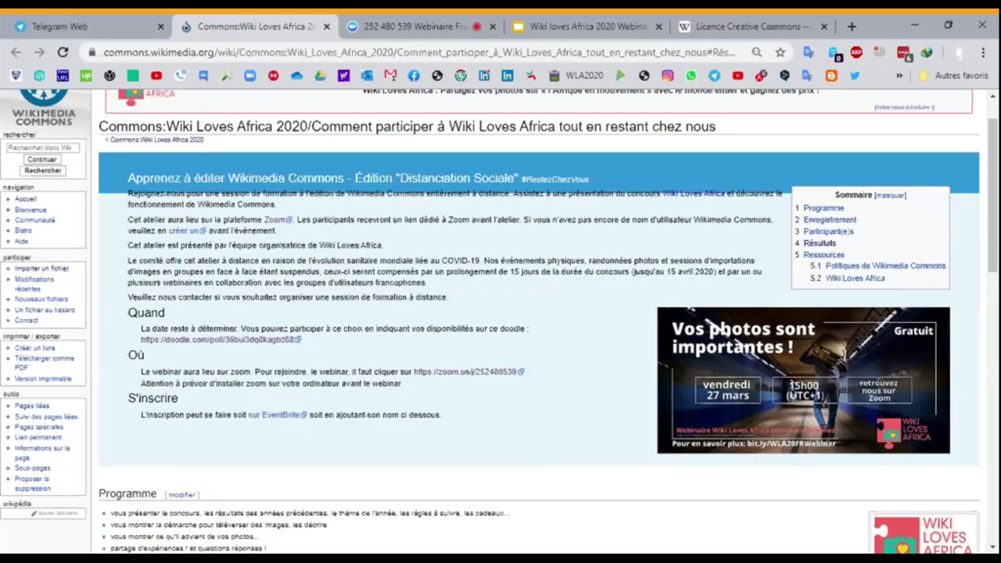
pyautogui.scroll(-2, 548, 462)
pyautogui.scroll(1, 548, 462)
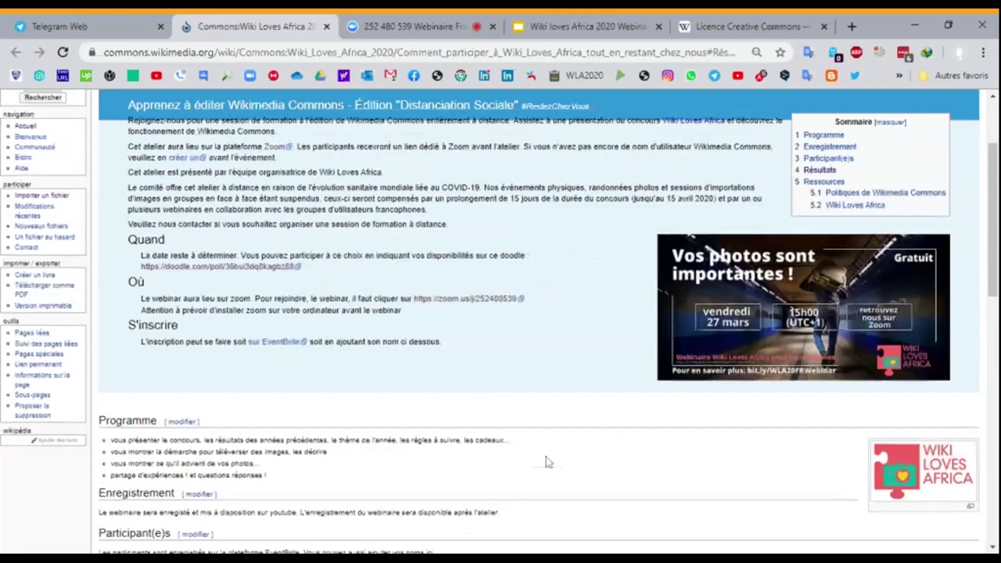